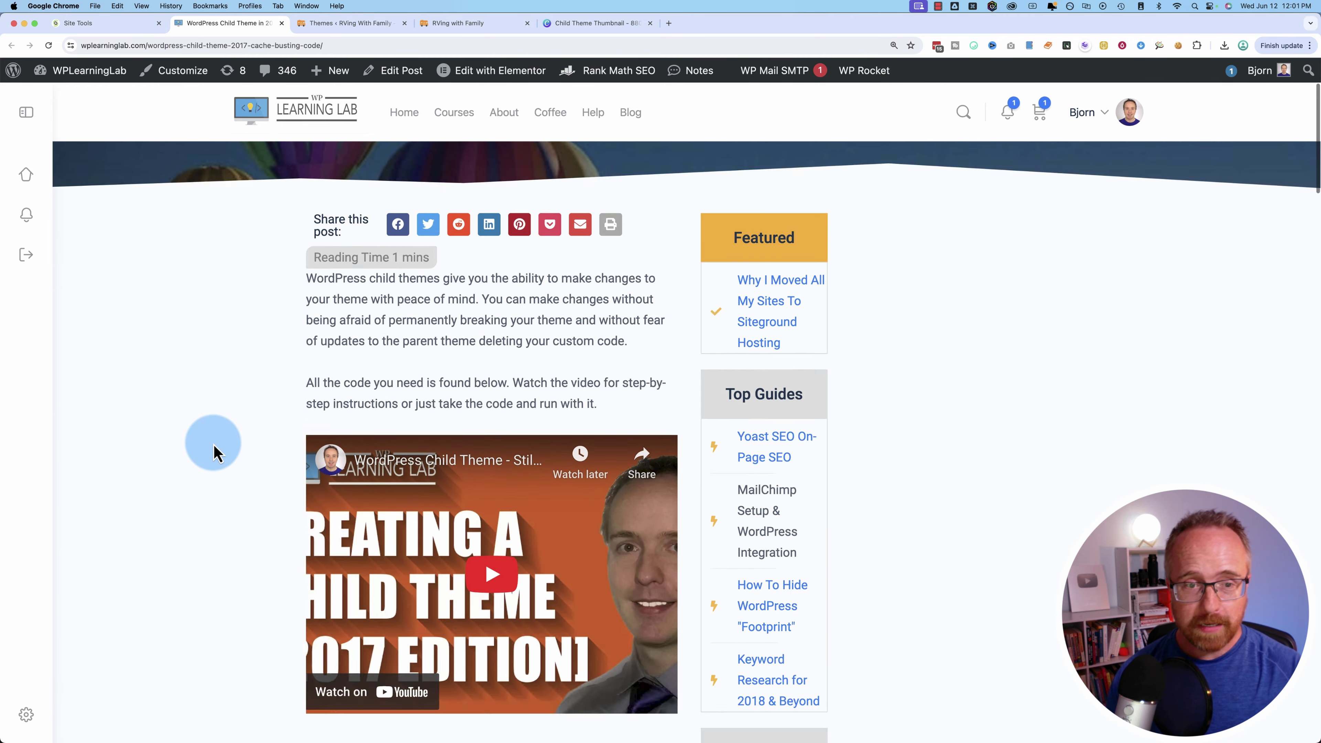
{"action": "scroll", "coordinate": [215, 448], "scroll_direction": "down", "scroll_amount": 8}
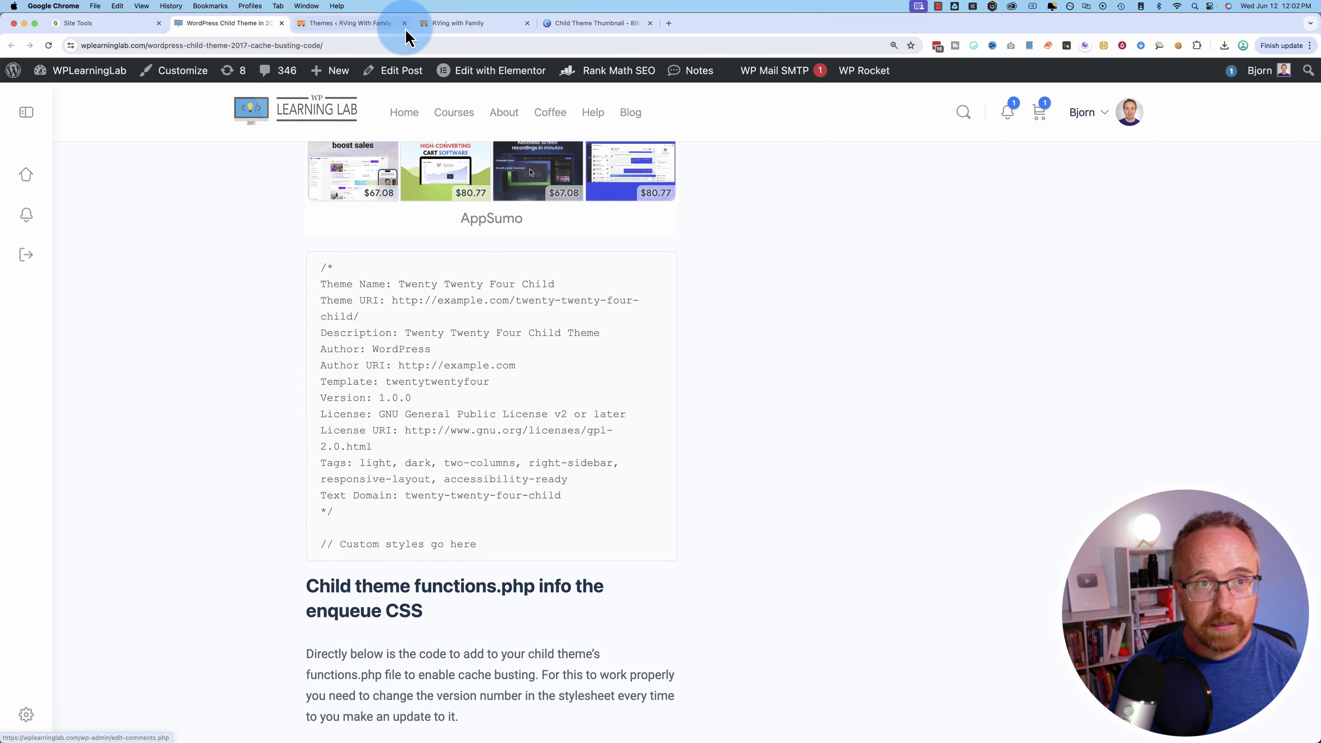
{"action": "left_click", "coordinate": [395, 24]}
{"action": "mouse_move", "coordinate": [245, 390]}
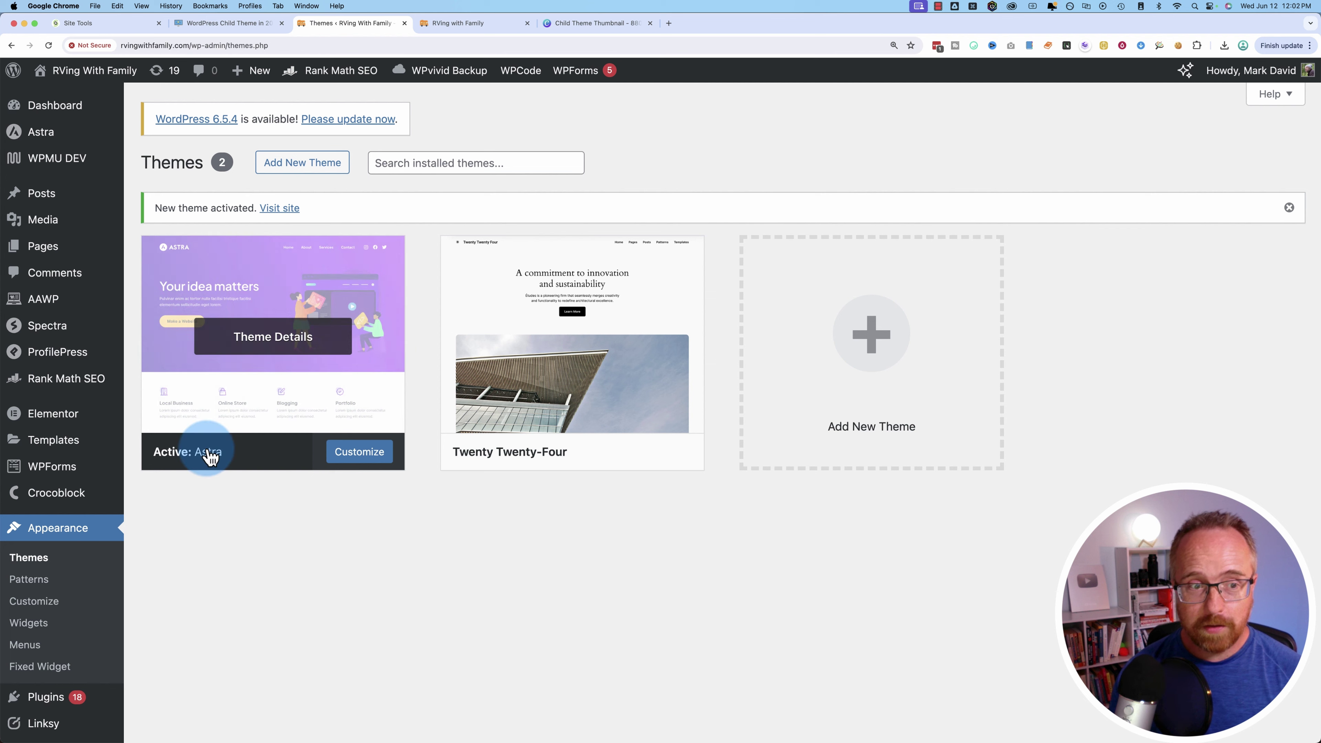
{"action": "left_click", "coordinate": [221, 23]}
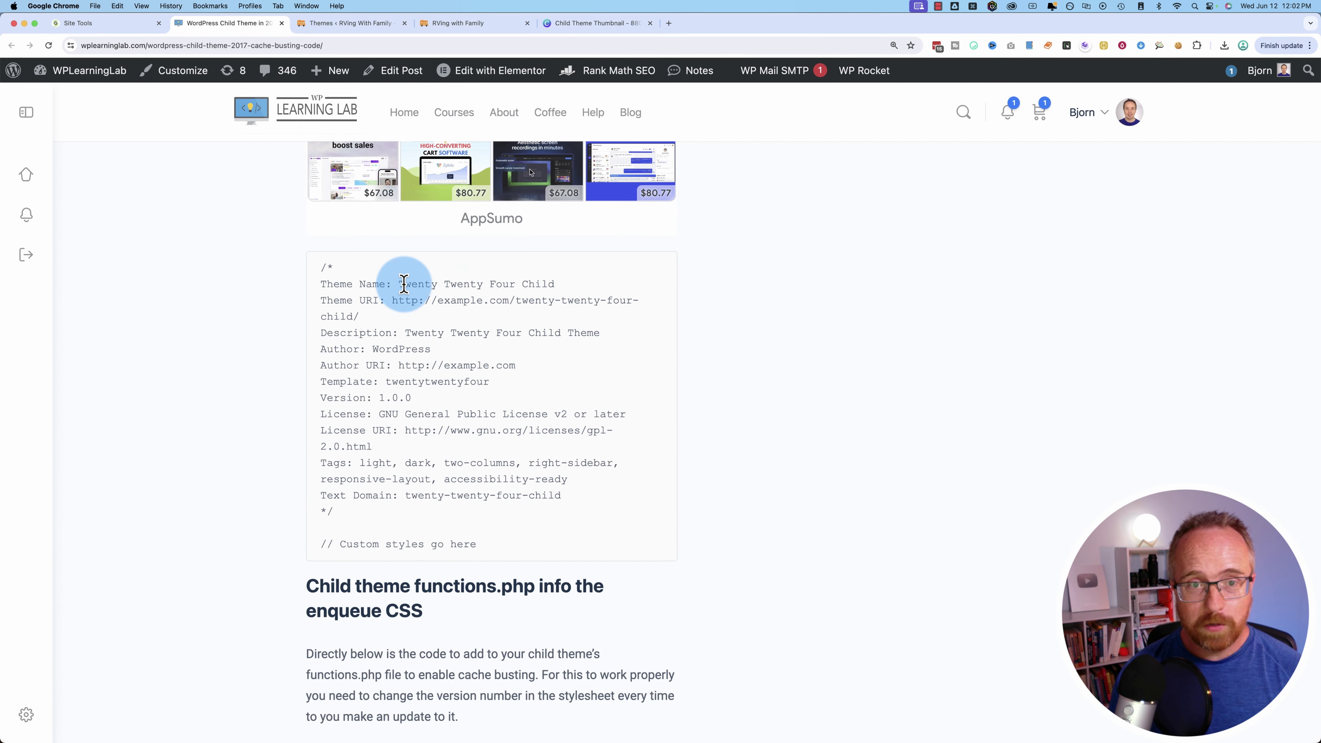
{"action": "left_click_drag", "start_coordinate": [405, 284], "coordinate": [551, 301]}
{"action": "left_click", "coordinate": [388, 292]}
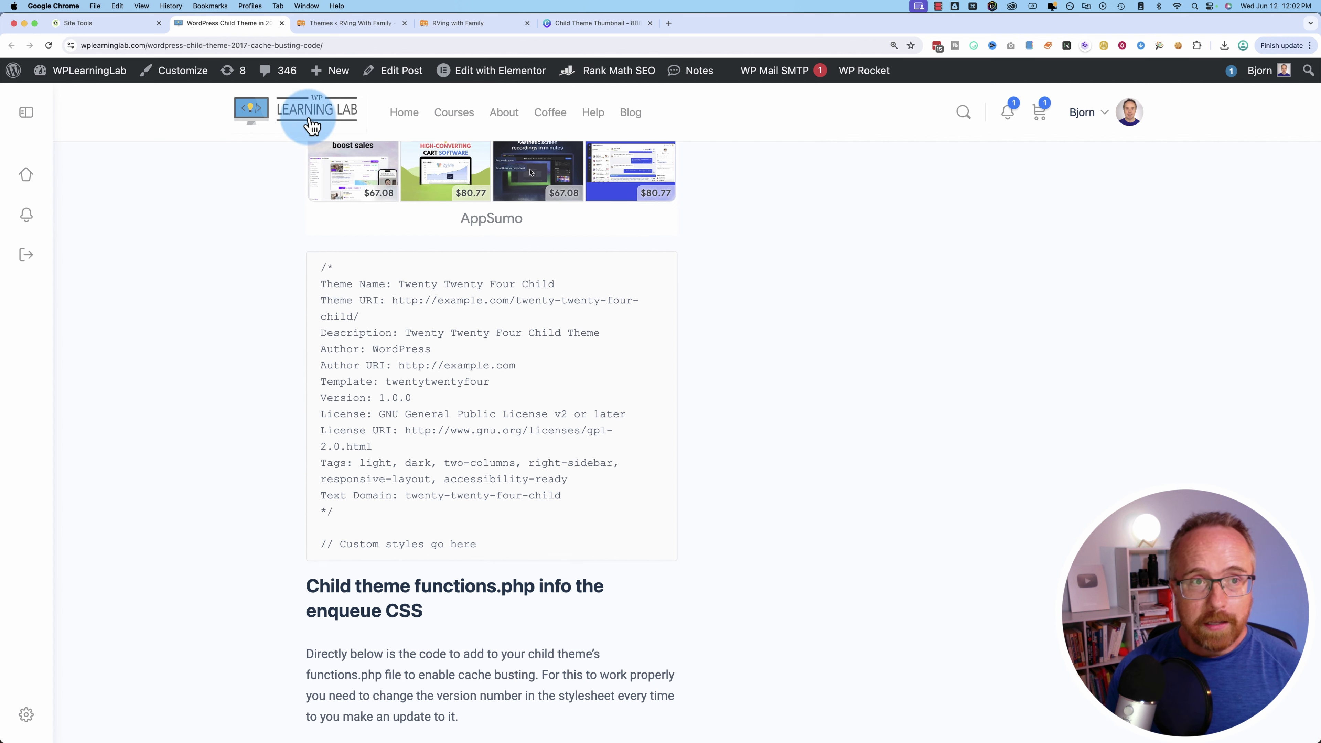
Open the File Manager from the site's Site Tools dashboard
{"action": "left_click", "coordinate": [136, 31]}
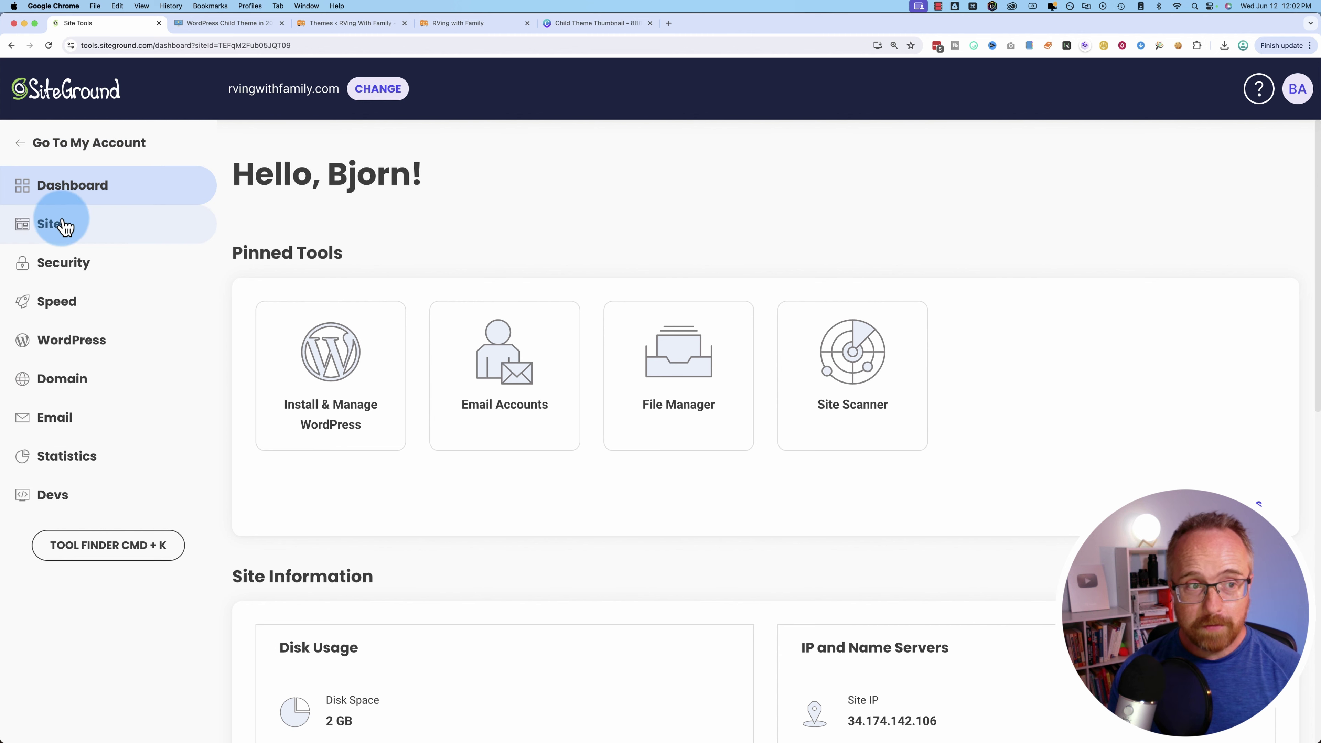
{"action": "left_click", "coordinate": [71, 273]}
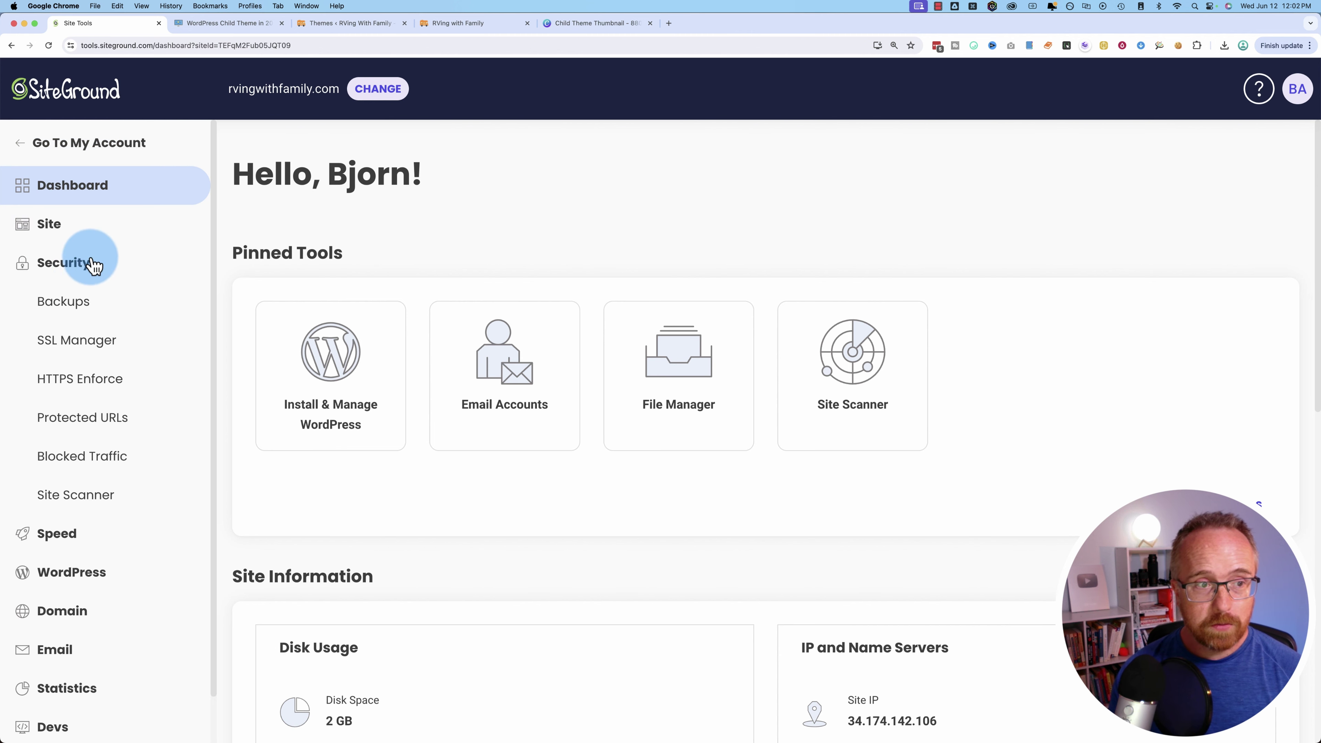
{"action": "left_click", "coordinate": [49, 223]}
{"action": "left_click", "coordinate": [74, 263]}
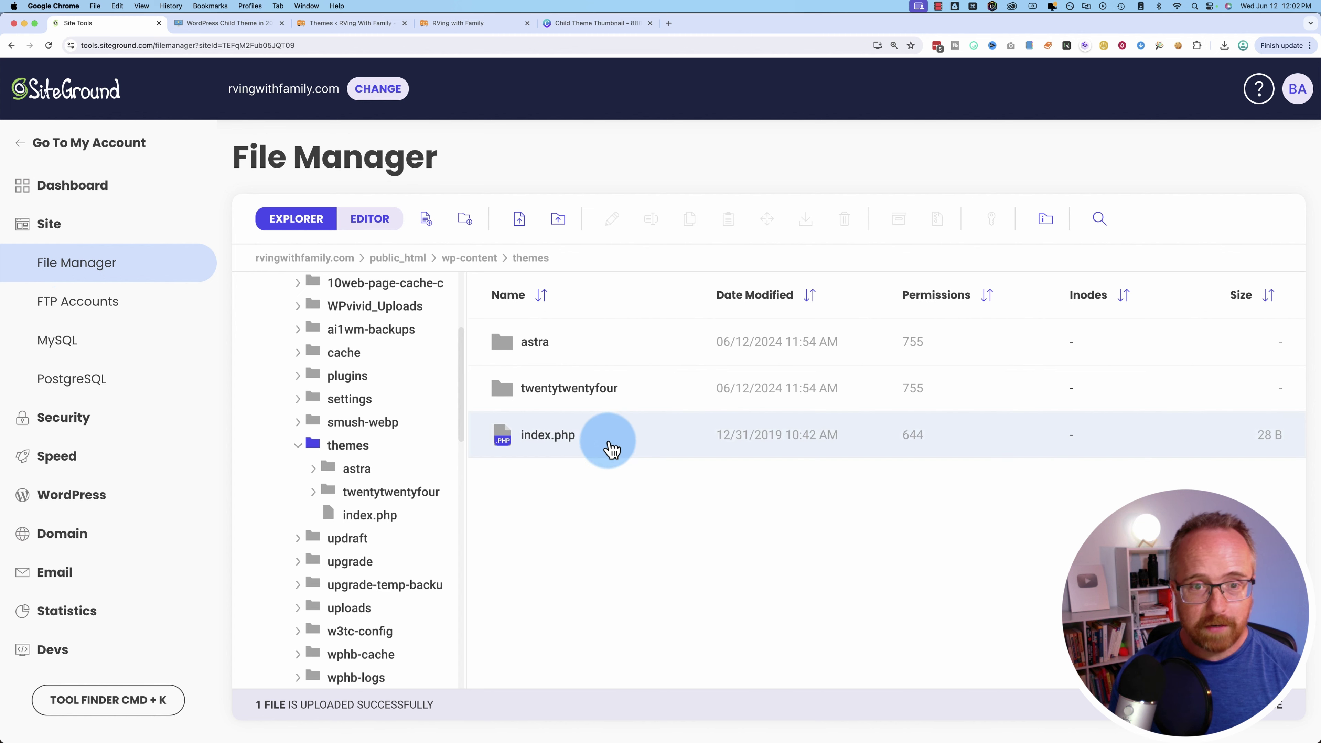
Browse to public_html/wp-content/themes for the rvingwithfamily.com site
{"action": "left_click", "coordinate": [300, 444]}
{"action": "scroll", "coordinate": [295, 442], "scroll_direction": "up", "scroll_amount": 5}
{"action": "left_click", "coordinate": [284, 370]}
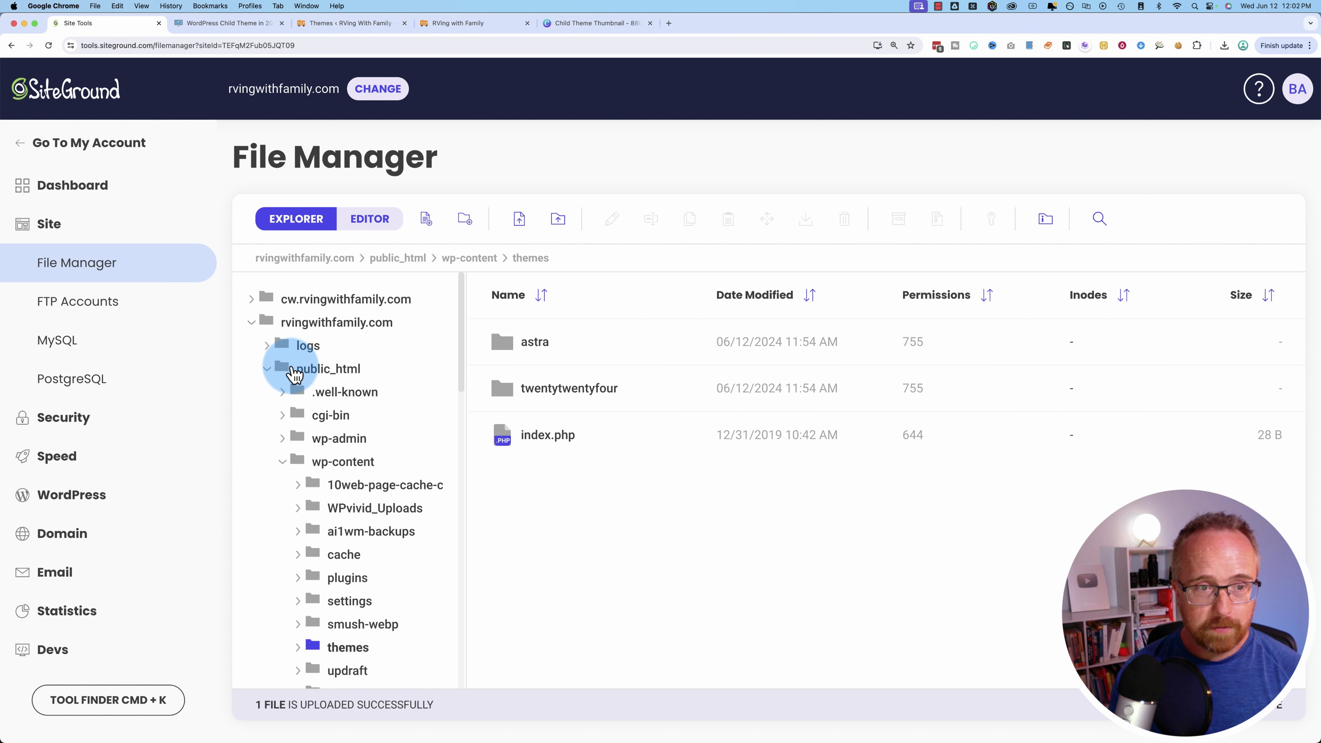
{"action": "left_click", "coordinate": [268, 370]}
{"action": "left_click", "coordinate": [269, 324]}
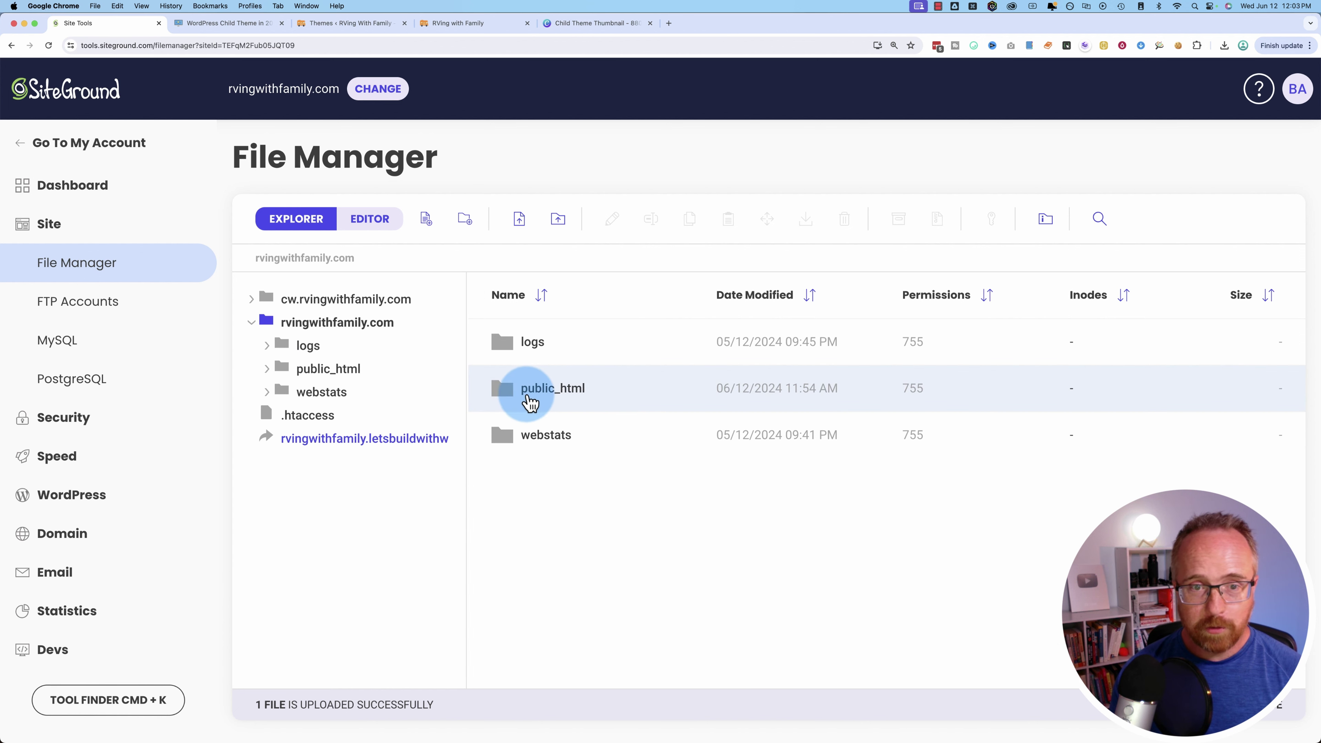
{"action": "double_click", "coordinate": [619, 394]}
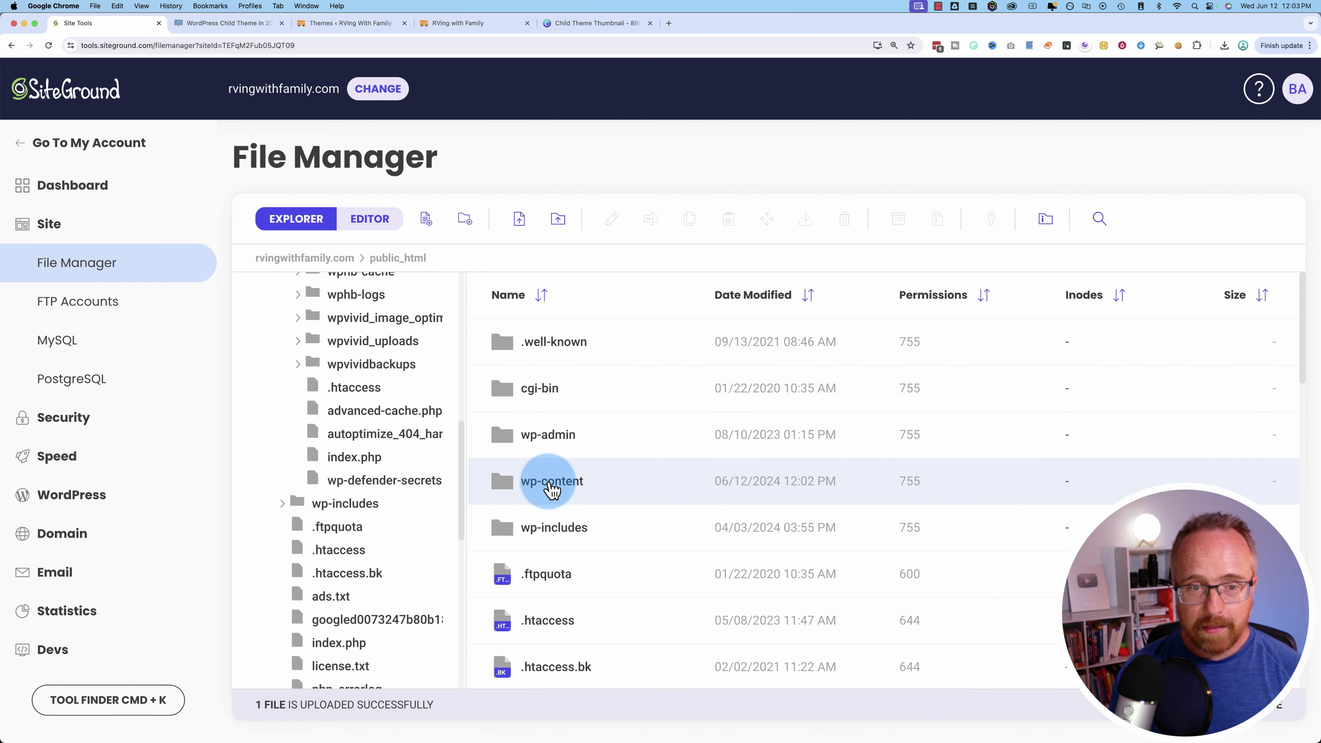
{"action": "double_click", "coordinate": [551, 488]}
{"action": "double_click", "coordinate": [575, 683]}
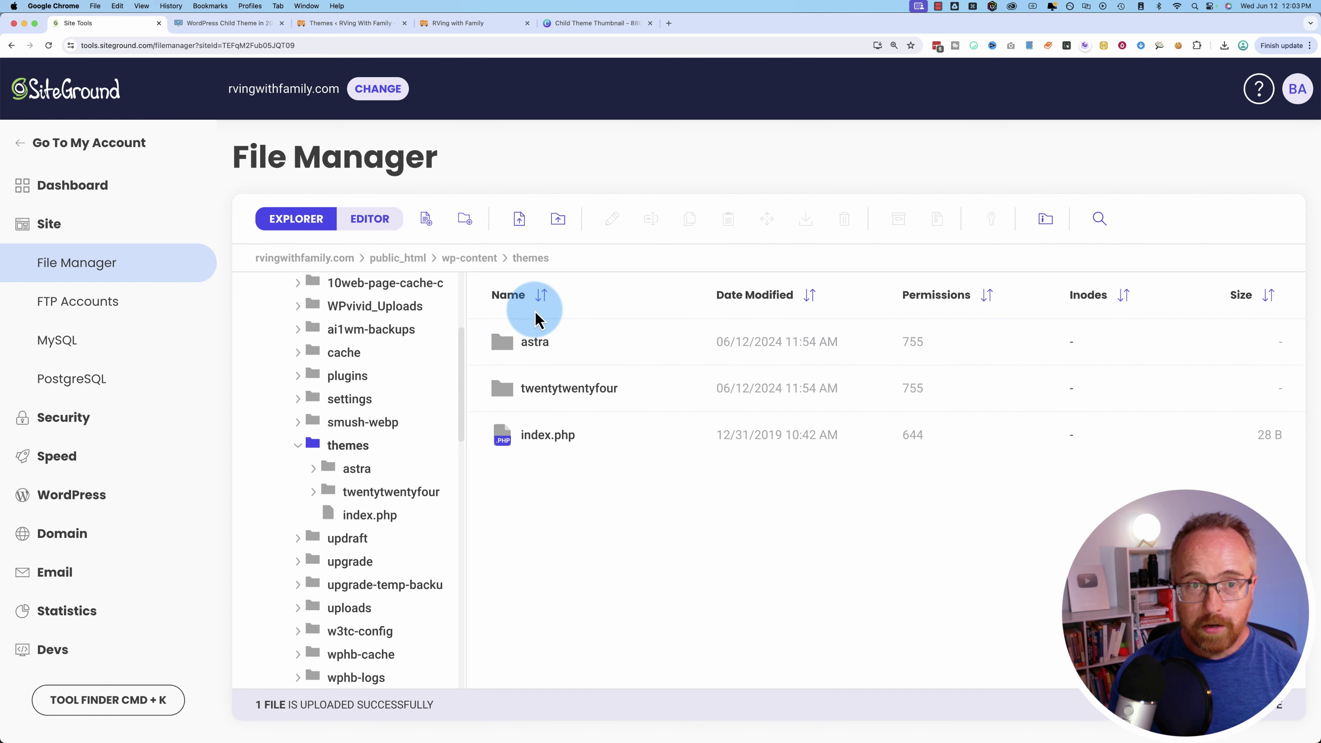
Create an astra-child folder inside themes and open it
{"action": "left_click", "coordinate": [465, 219]}
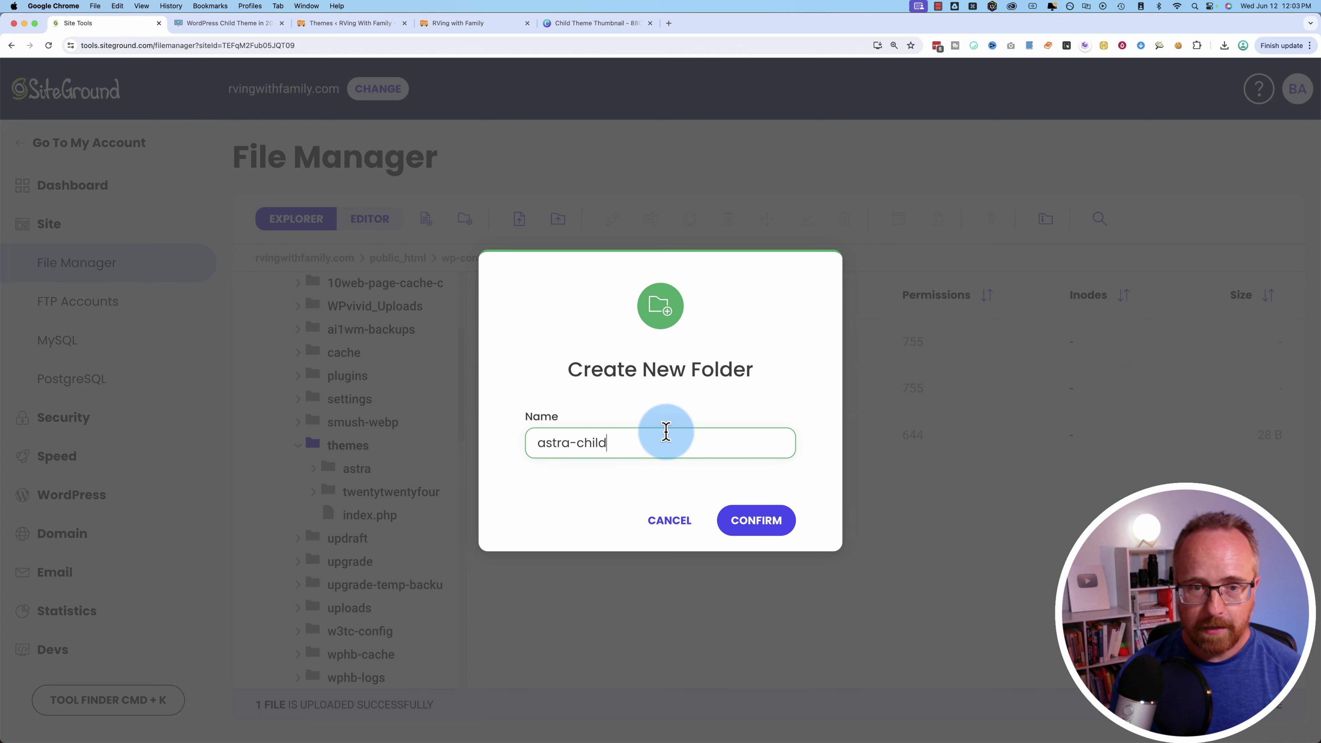
{"action": "left_click", "coordinate": [756, 520]}
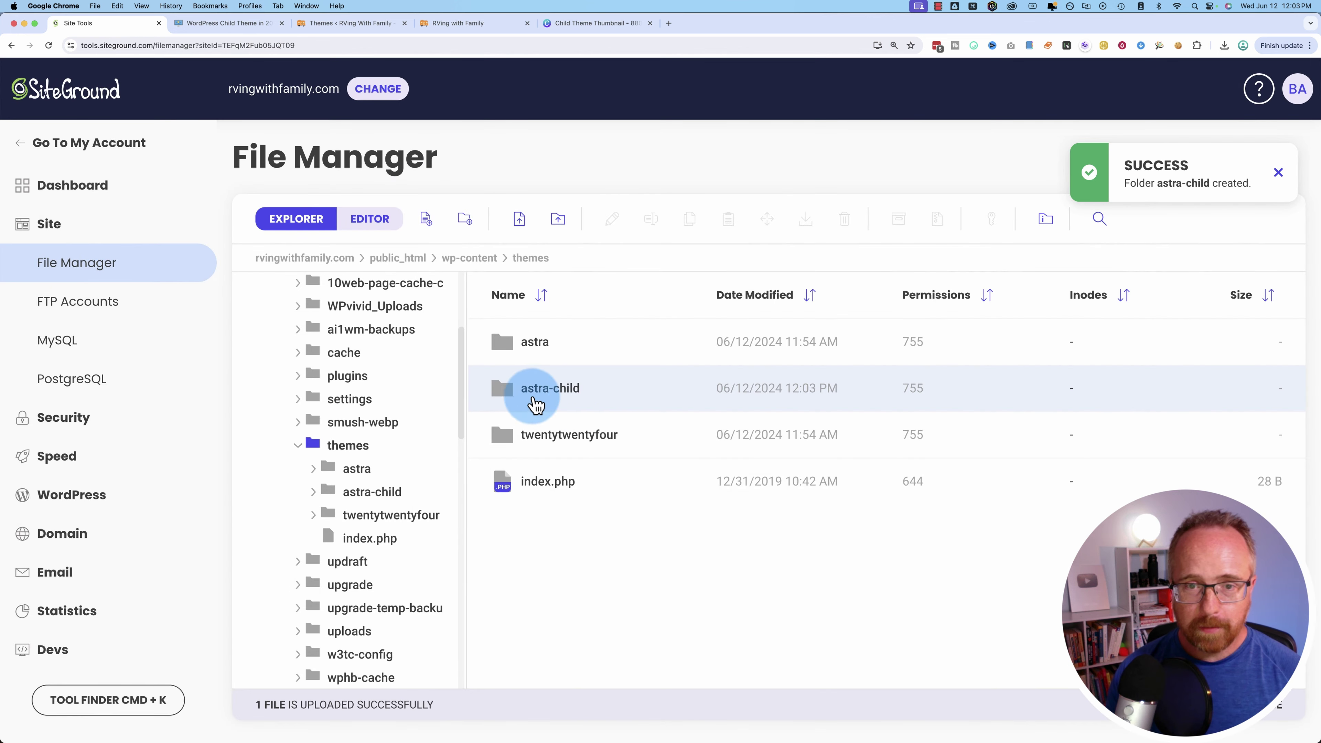
{"action": "double_click", "coordinate": [623, 402]}
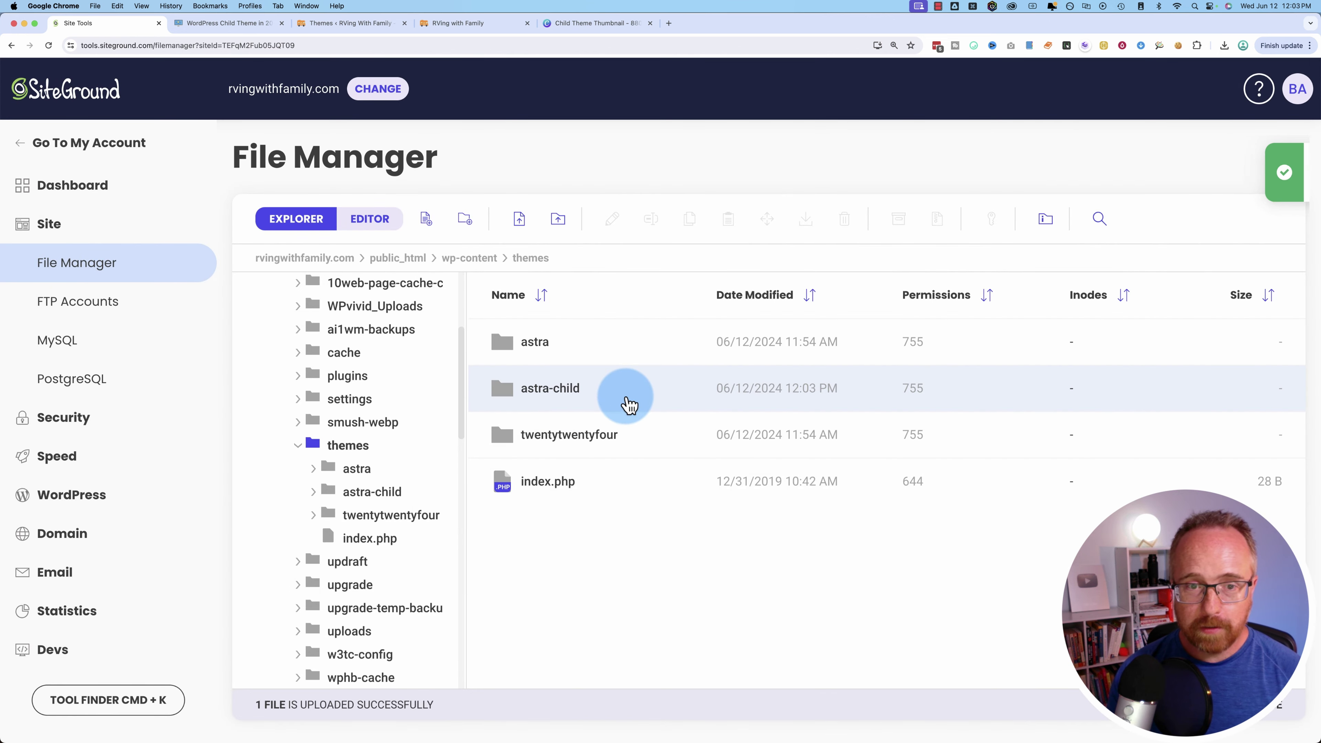
Create an empty style.css in astra-child and open it for editing
{"action": "left_click", "coordinate": [433, 227]}
{"action": "type", "text": "sty"}
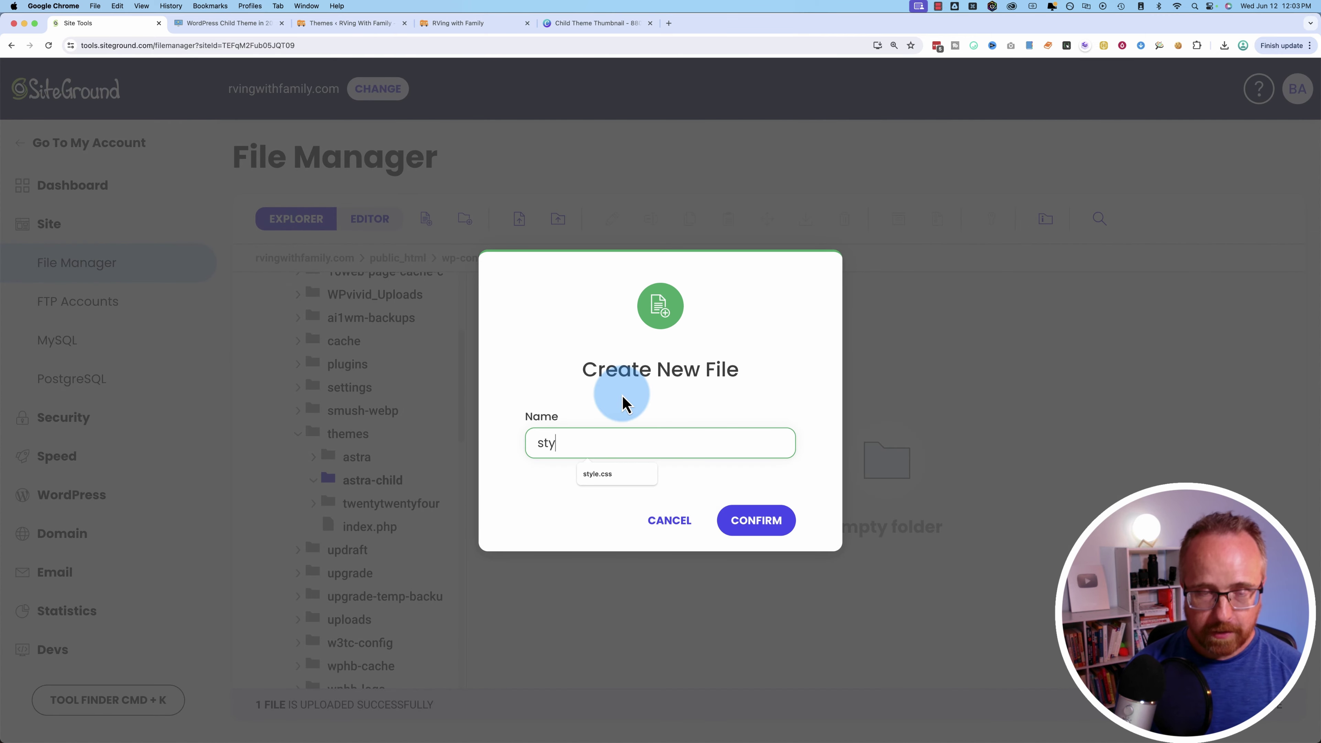
{"action": "type", "text": "le.css"}
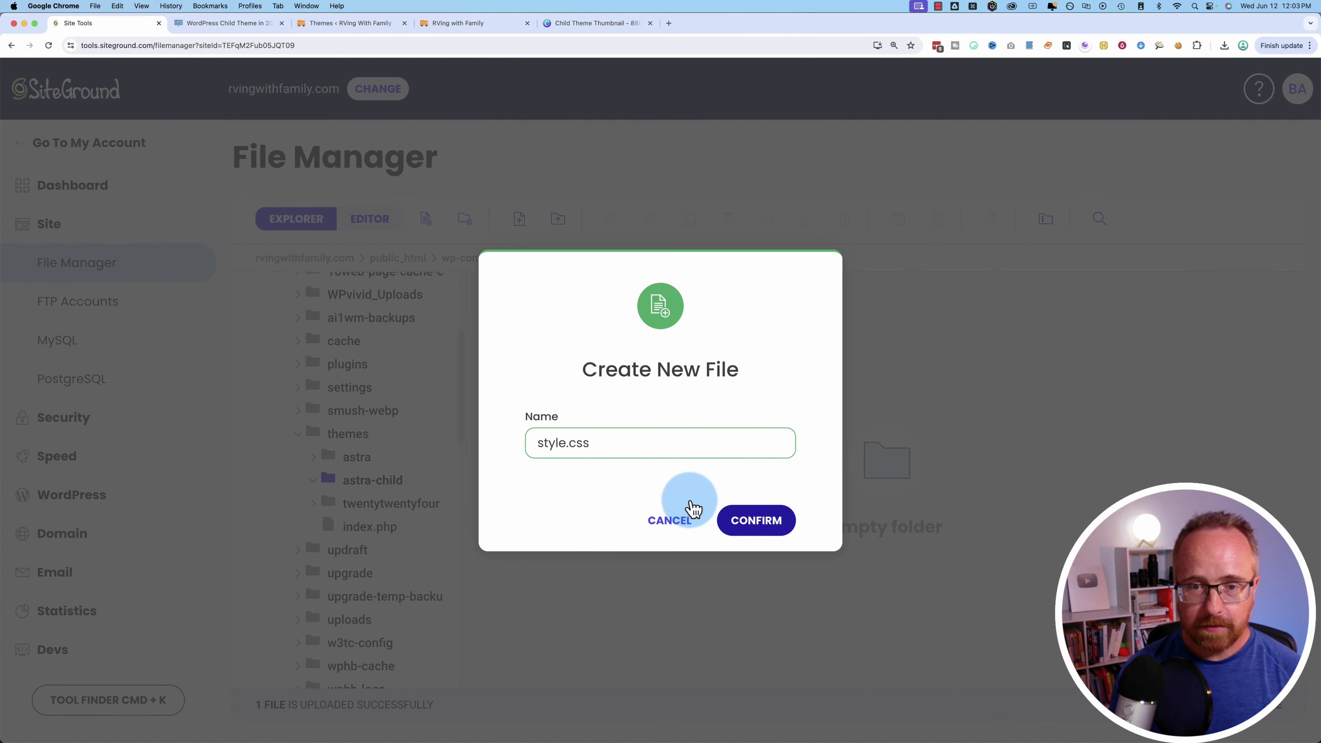
{"action": "key", "text": "Return"}
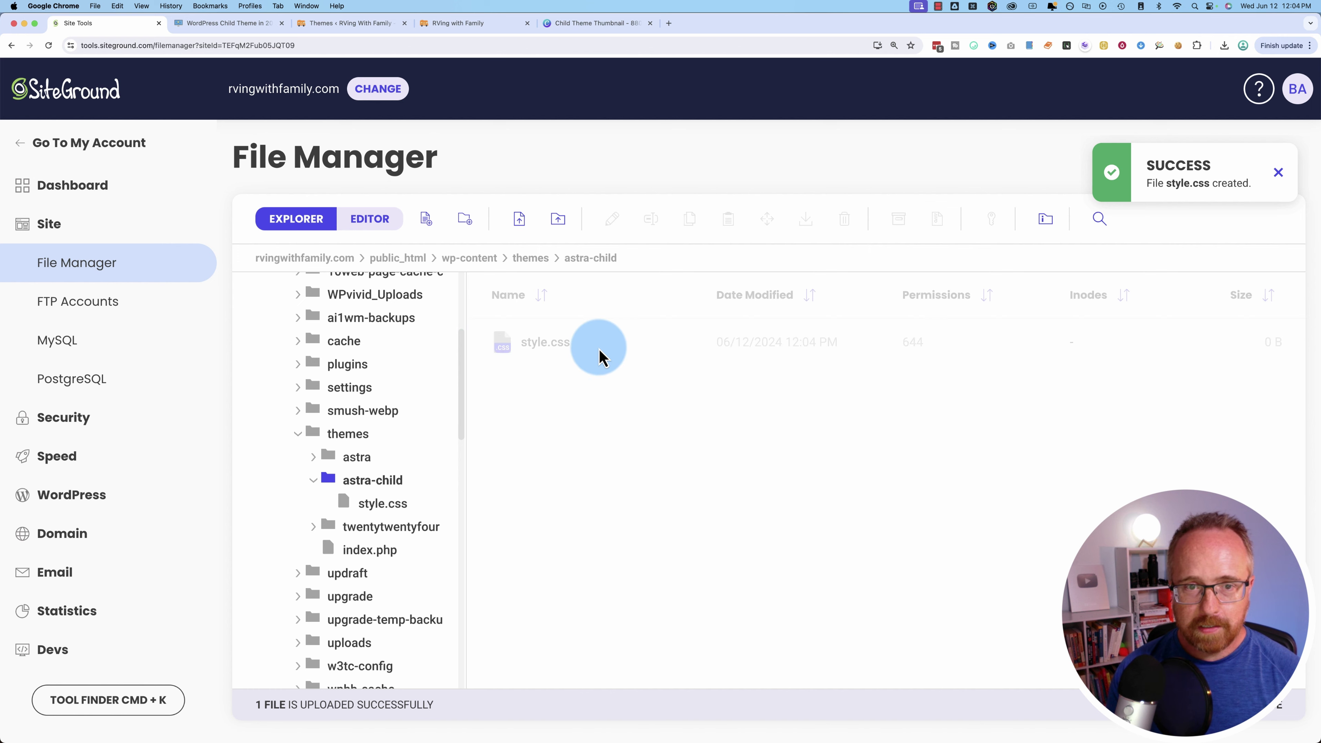
{"action": "double_click", "coordinate": [599, 348]}
Copy the entire child-theme style.css header code block from the tutorial article
{"action": "left_click", "coordinate": [244, 31]}
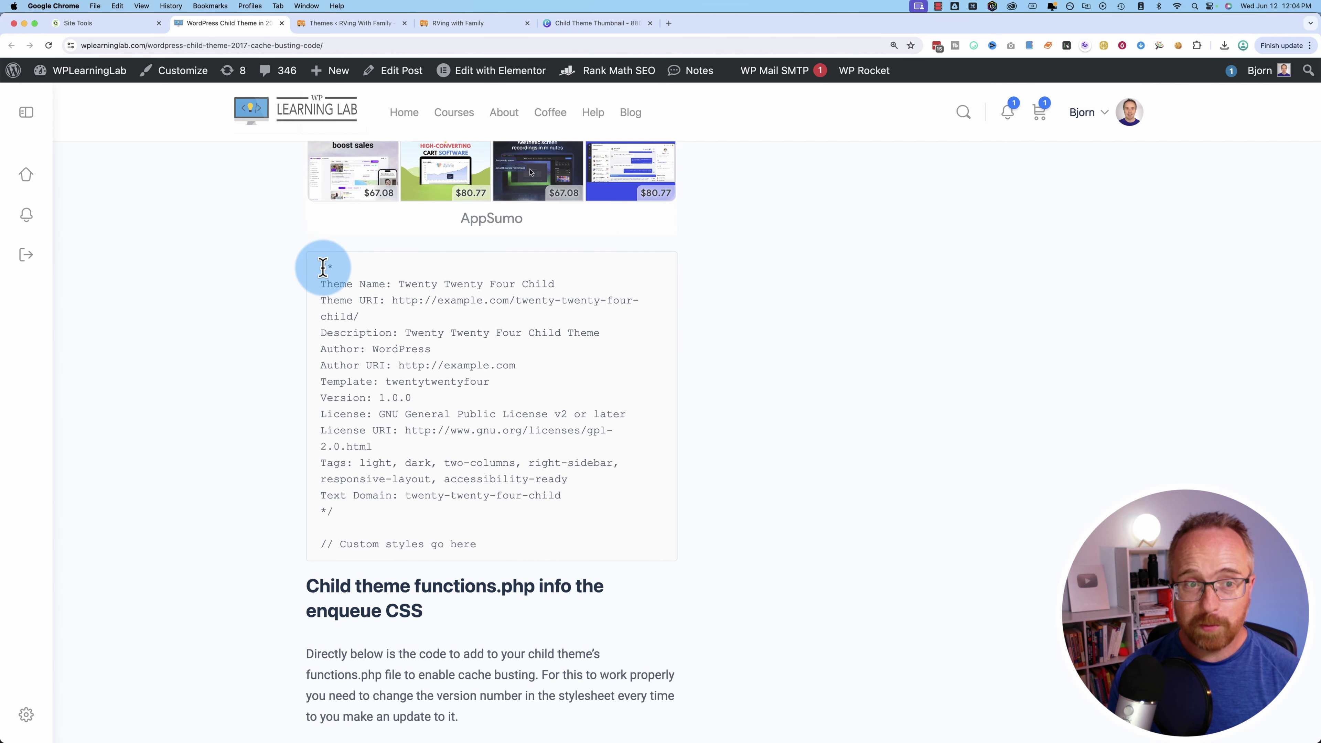
{"action": "left_click_drag", "start_coordinate": [323, 268], "coordinate": [535, 560]}
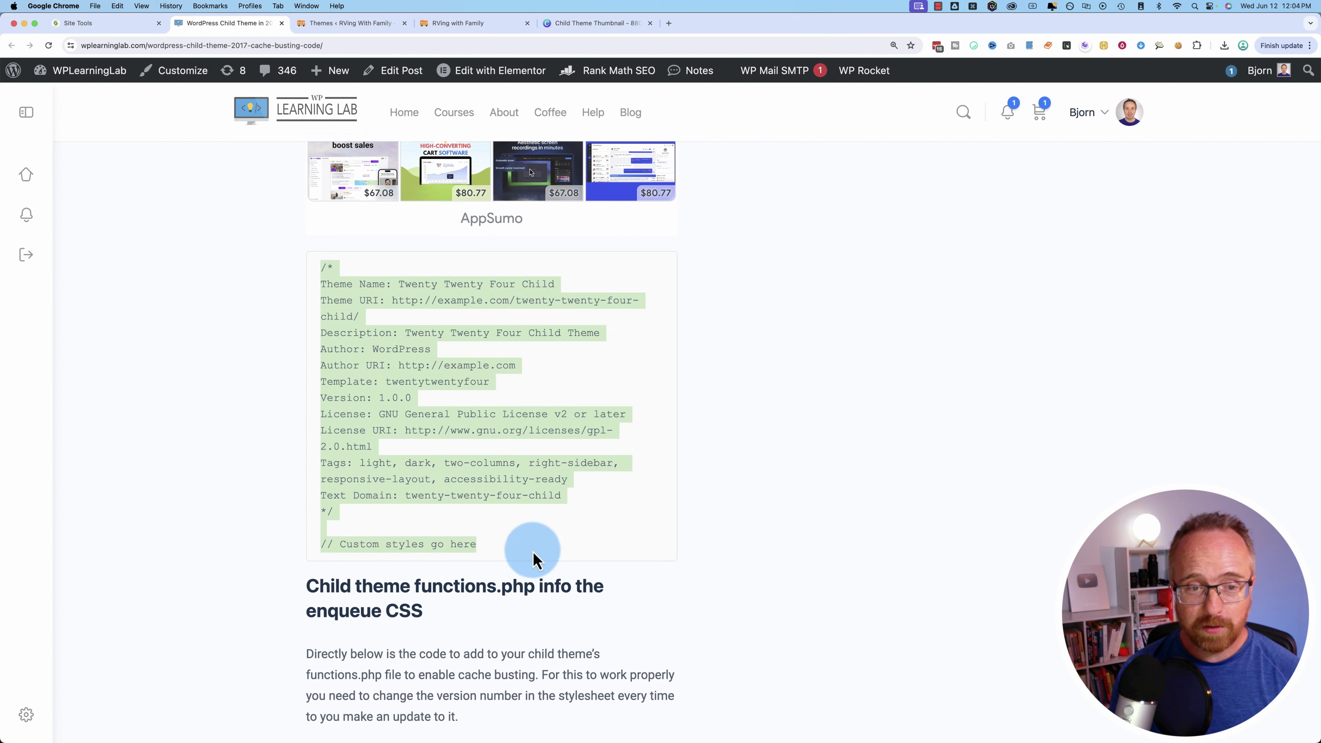
{"action": "right_click", "coordinate": [361, 371]}
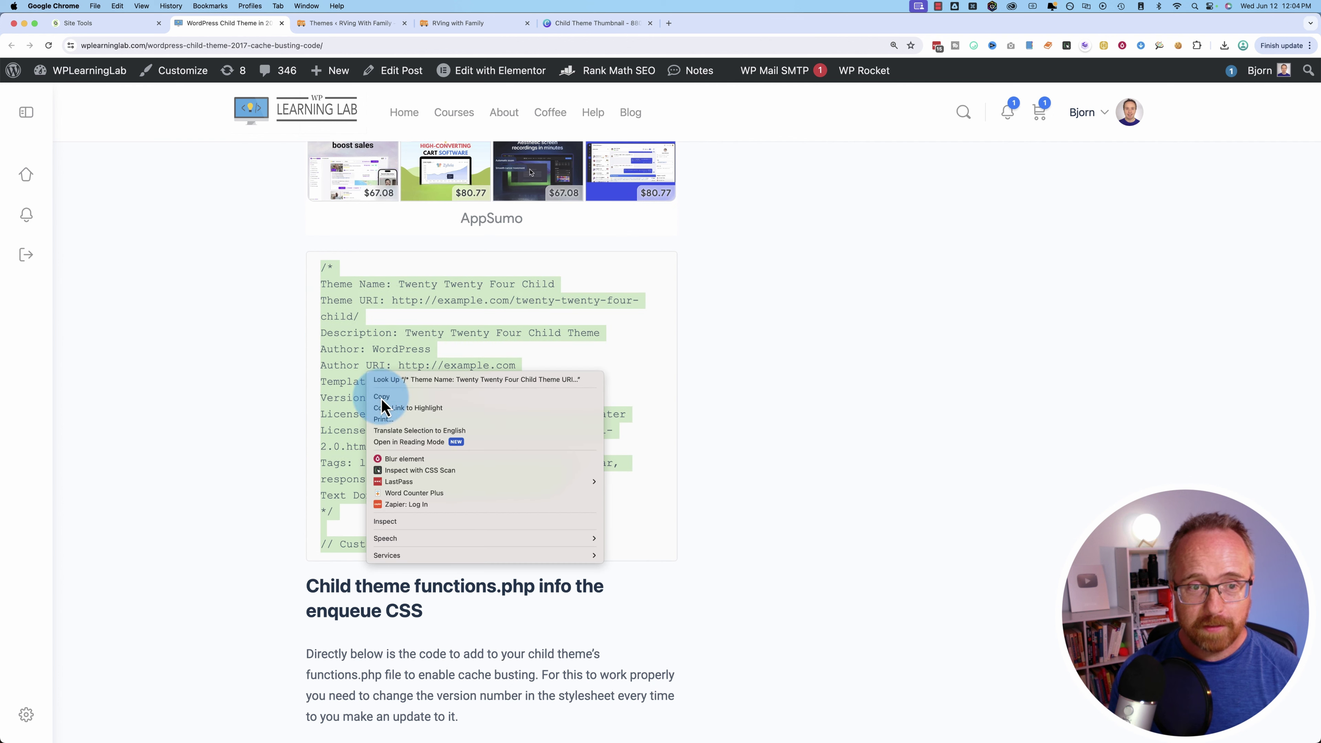
{"action": "left_click", "coordinate": [367, 403]}
Paste the copied stylesheet header into the empty style.css
{"action": "left_click", "coordinate": [104, 23]}
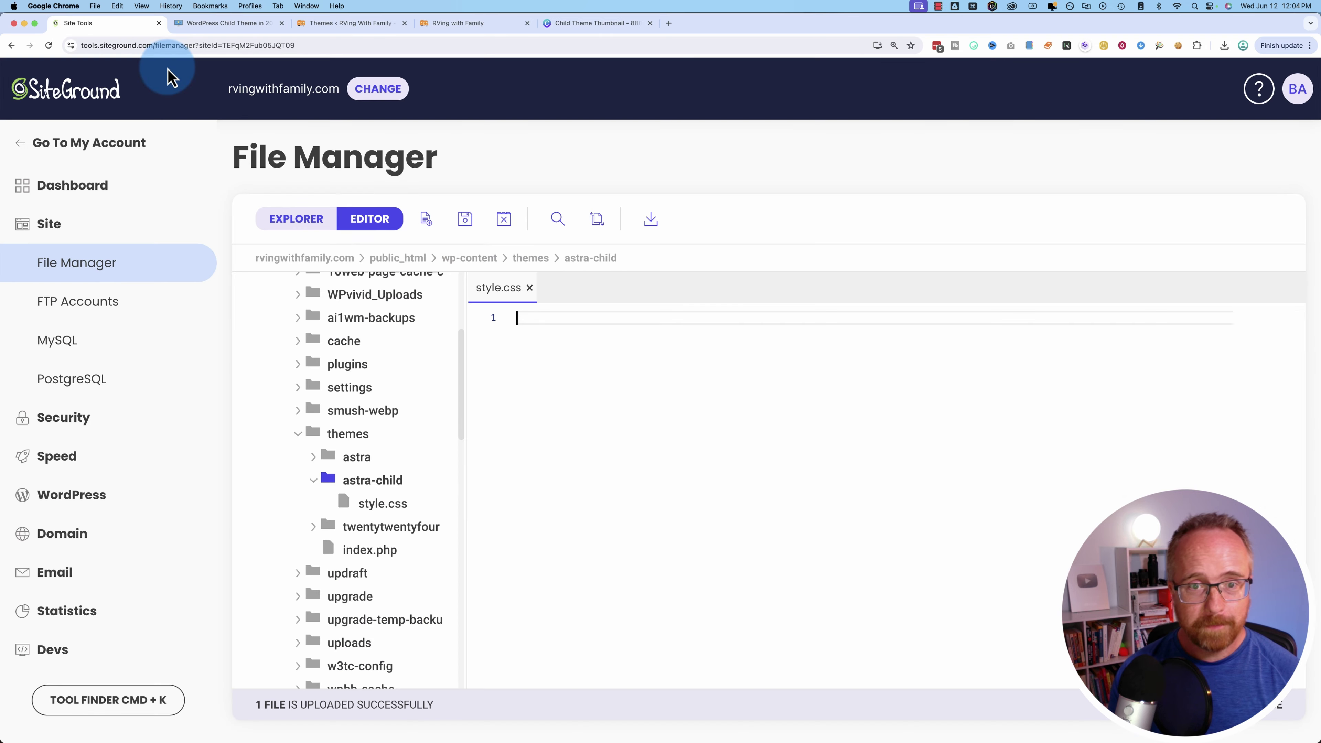
{"action": "left_click", "coordinate": [505, 297]}
{"action": "right_click", "coordinate": [523, 316]}
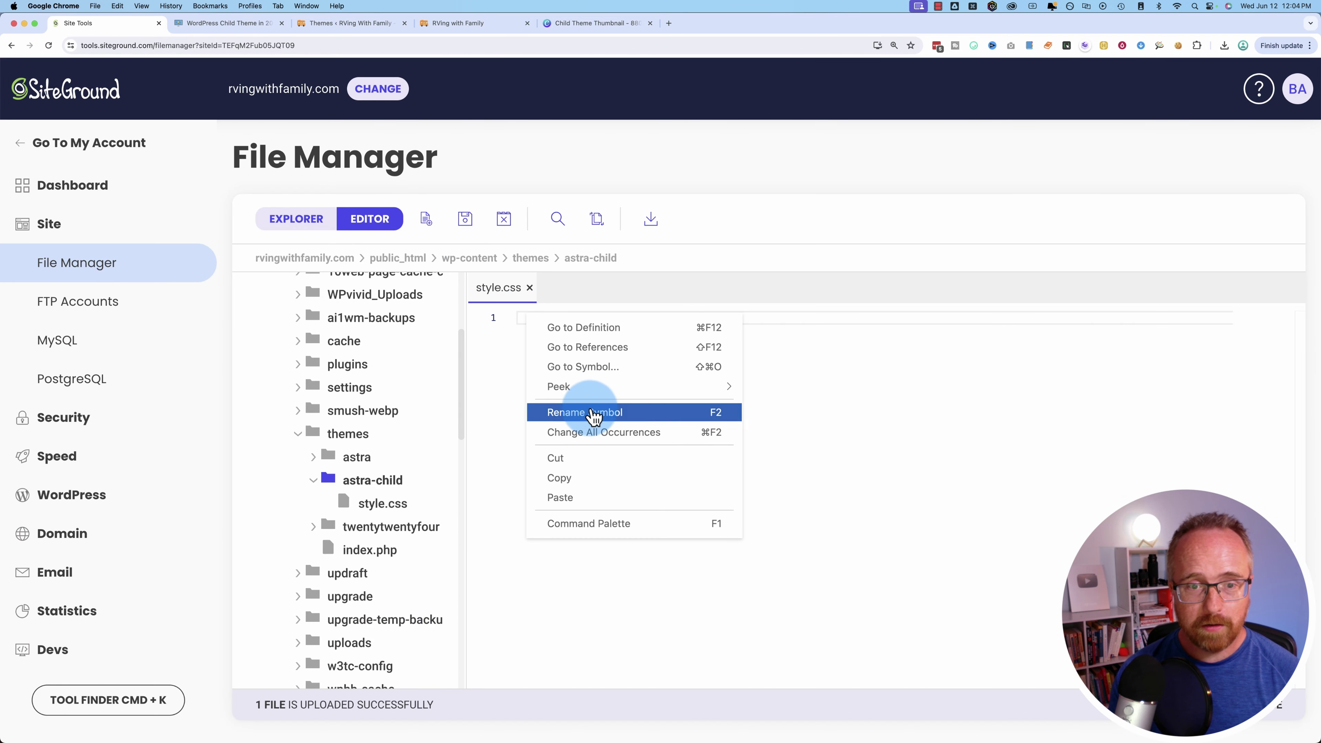
{"action": "left_click", "coordinate": [560, 497]}
{"action": "key", "text": "Return"}
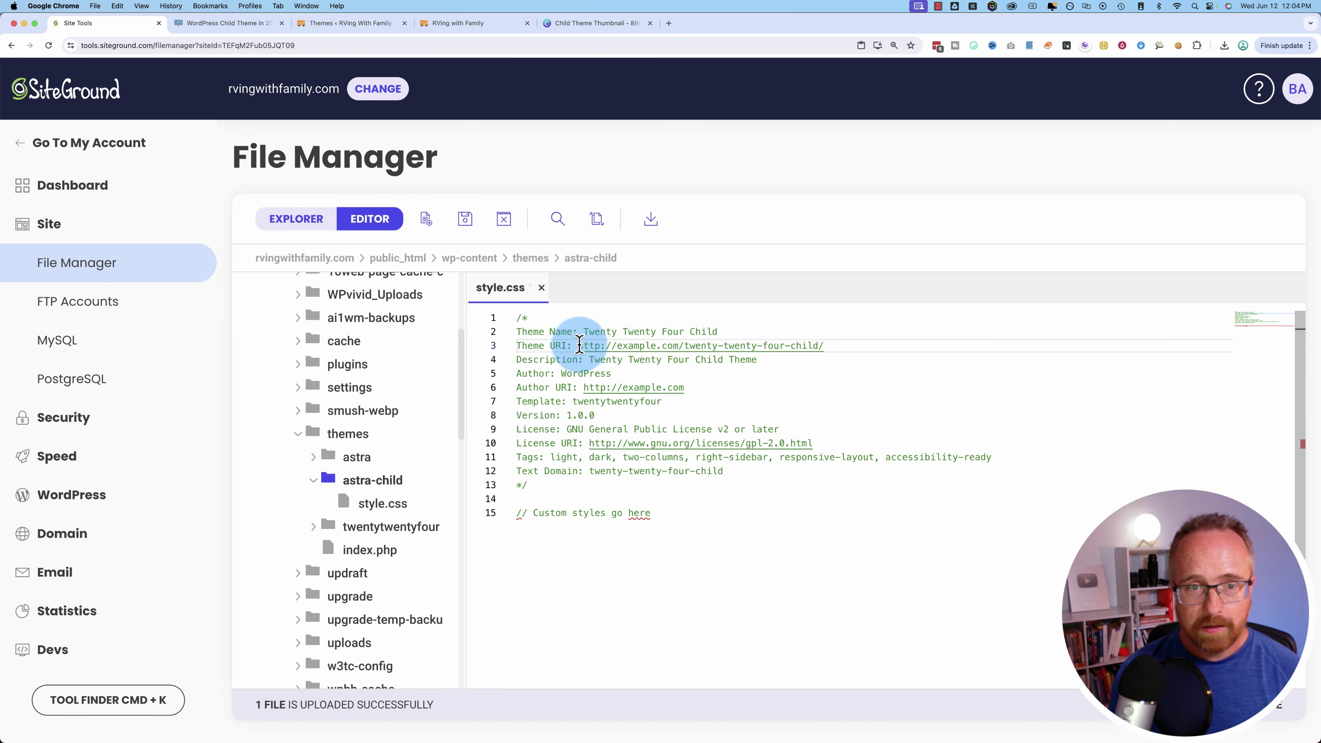
Replace Twenty Twenty Four with Astra Child in Theme Name, Theme URI and Description
{"action": "left_click", "coordinate": [594, 345]}
{"action": "left_click", "coordinate": [526, 331]}
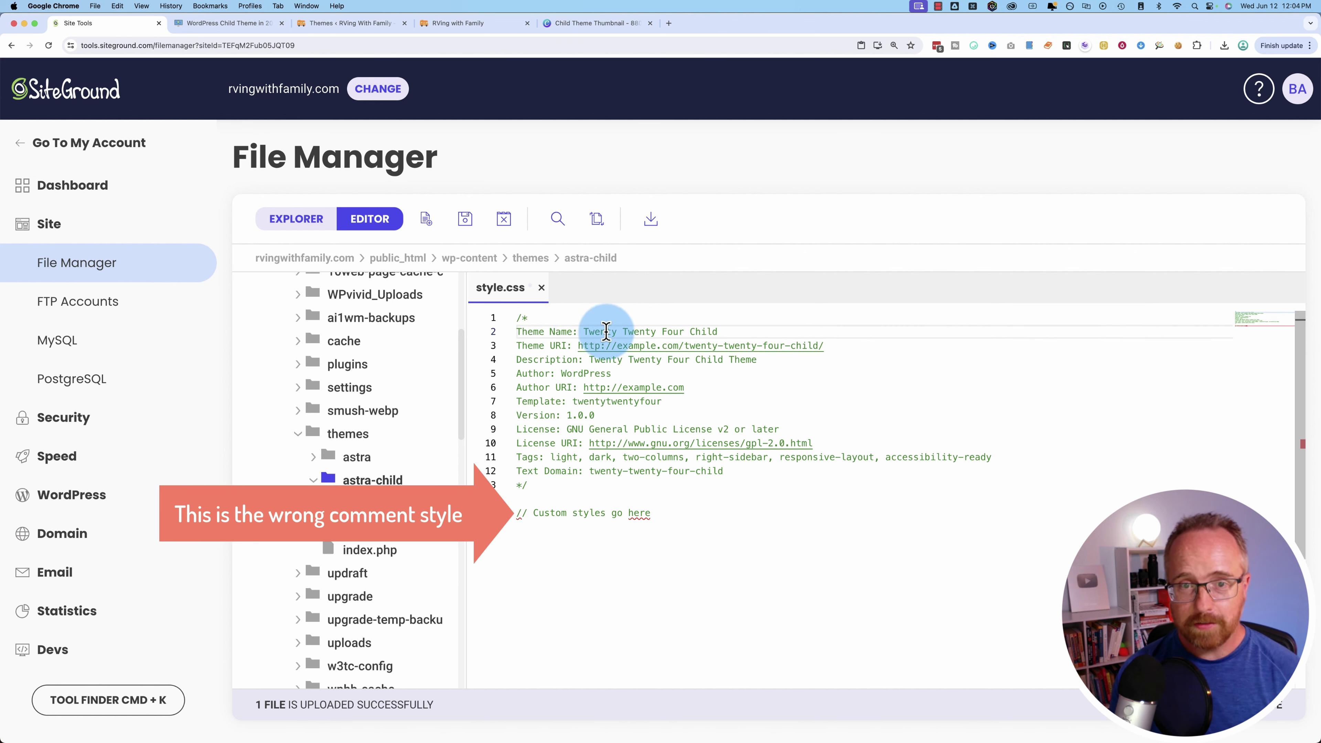
{"action": "left_click_drag", "start_coordinate": [606, 332], "coordinate": [662, 328]}
{"action": "type", "text": "Astra"}
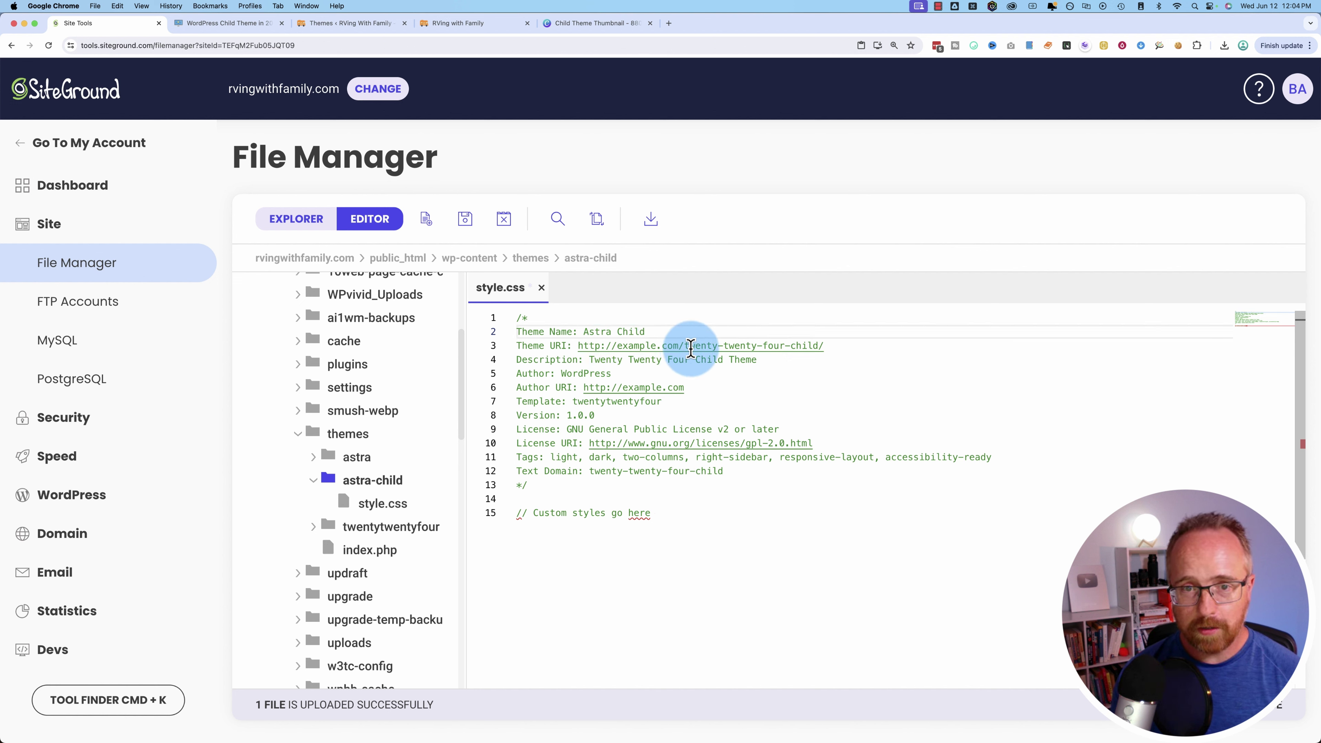
{"action": "left_click_drag", "start_coordinate": [684, 346], "coordinate": [761, 345]}
{"action": "type", "text": "astra"}
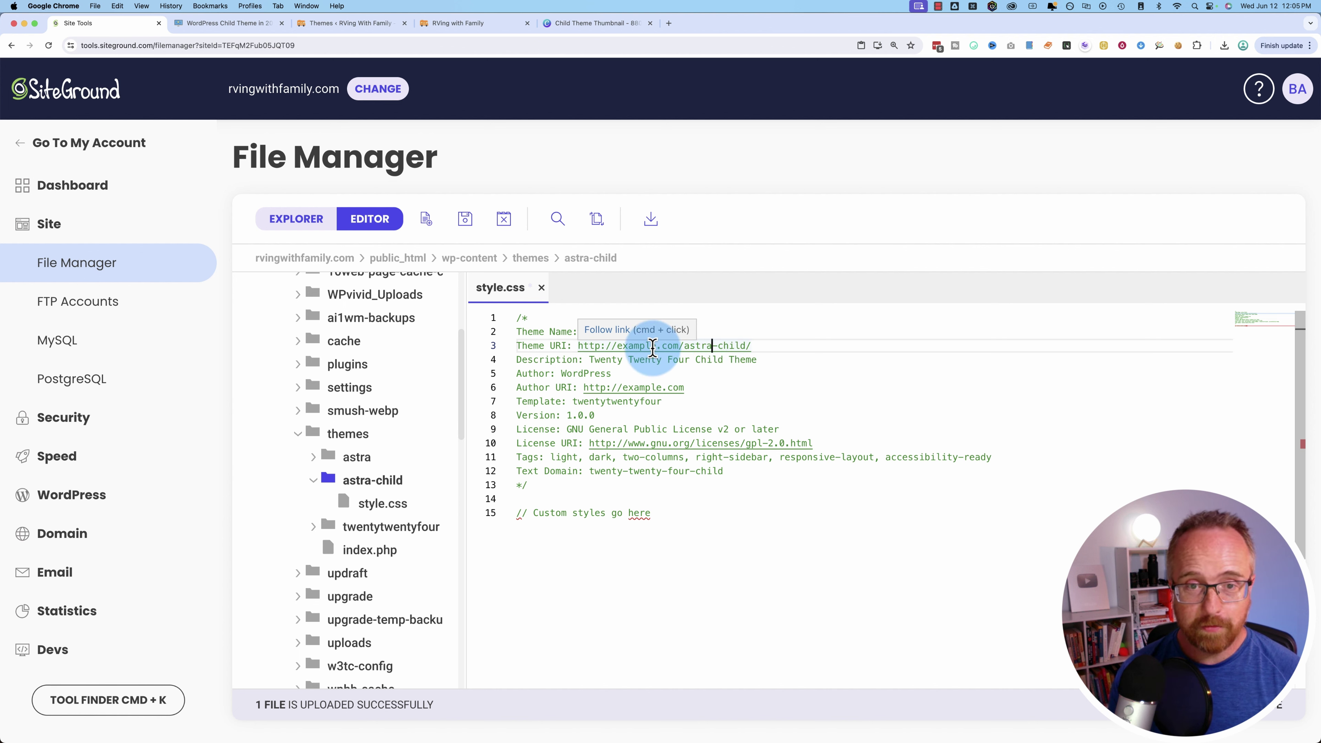
{"action": "left_click_drag", "start_coordinate": [590, 360], "coordinate": [677, 360]}
{"action": "type", "text": "Astra"}
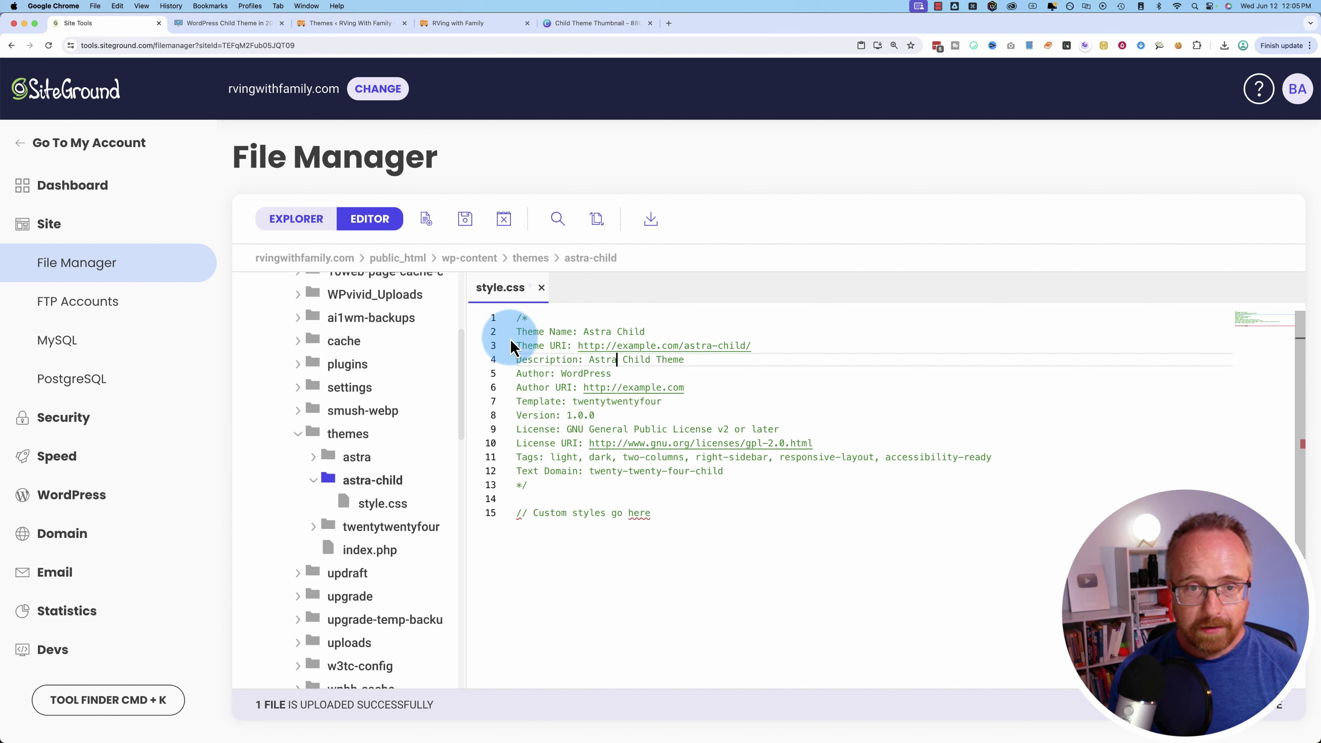
{"action": "left_click_drag", "start_coordinate": [517, 331], "coordinate": [596, 415]}
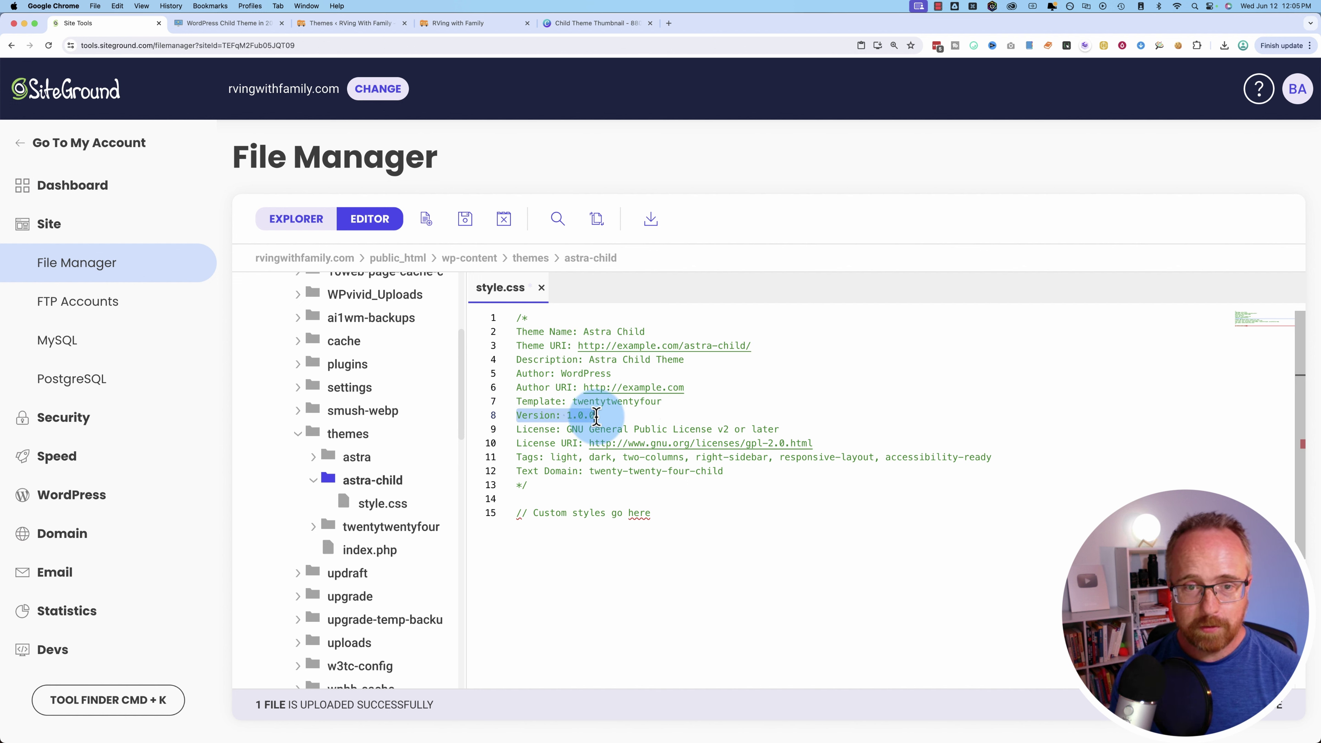
{"action": "left_click_drag", "start_coordinate": [516, 429], "coordinate": [796, 480]}
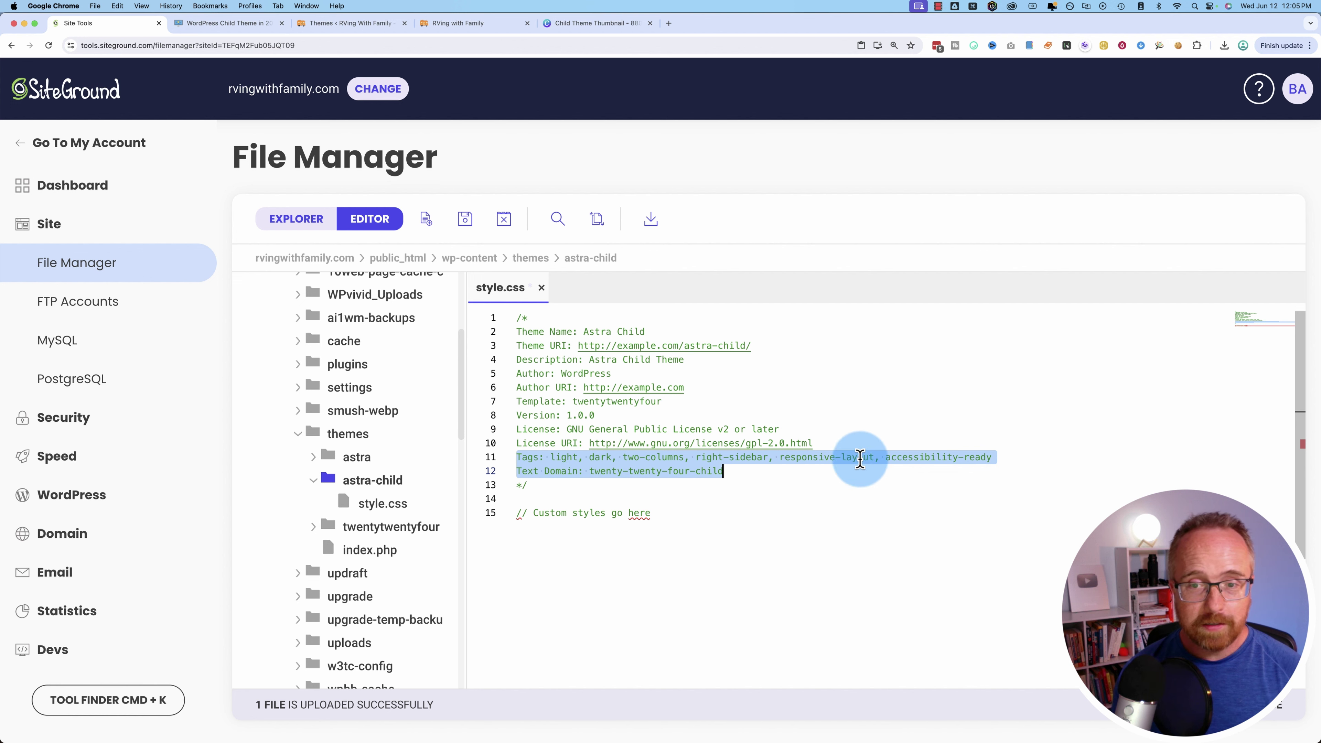
{"action": "double_click", "coordinate": [606, 471]}
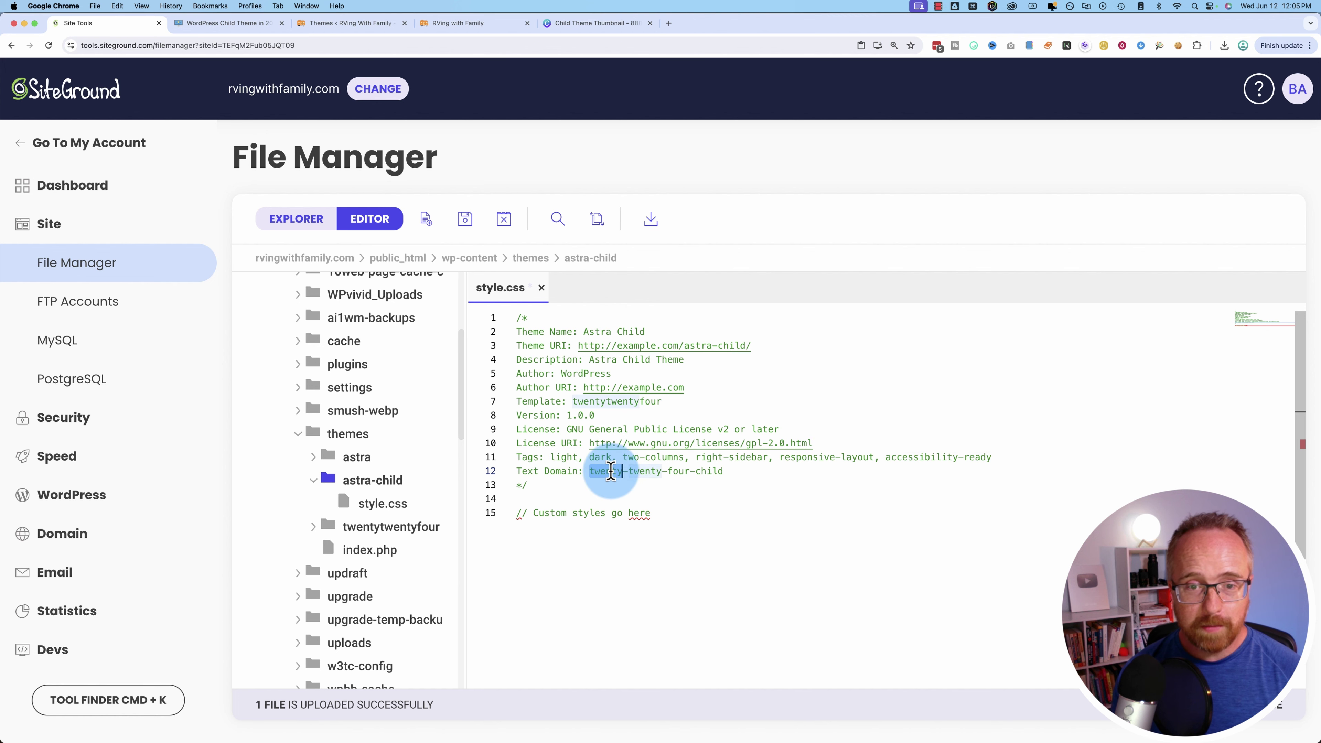
{"action": "left_click_drag", "start_coordinate": [519, 457], "coordinate": [1018, 457]}
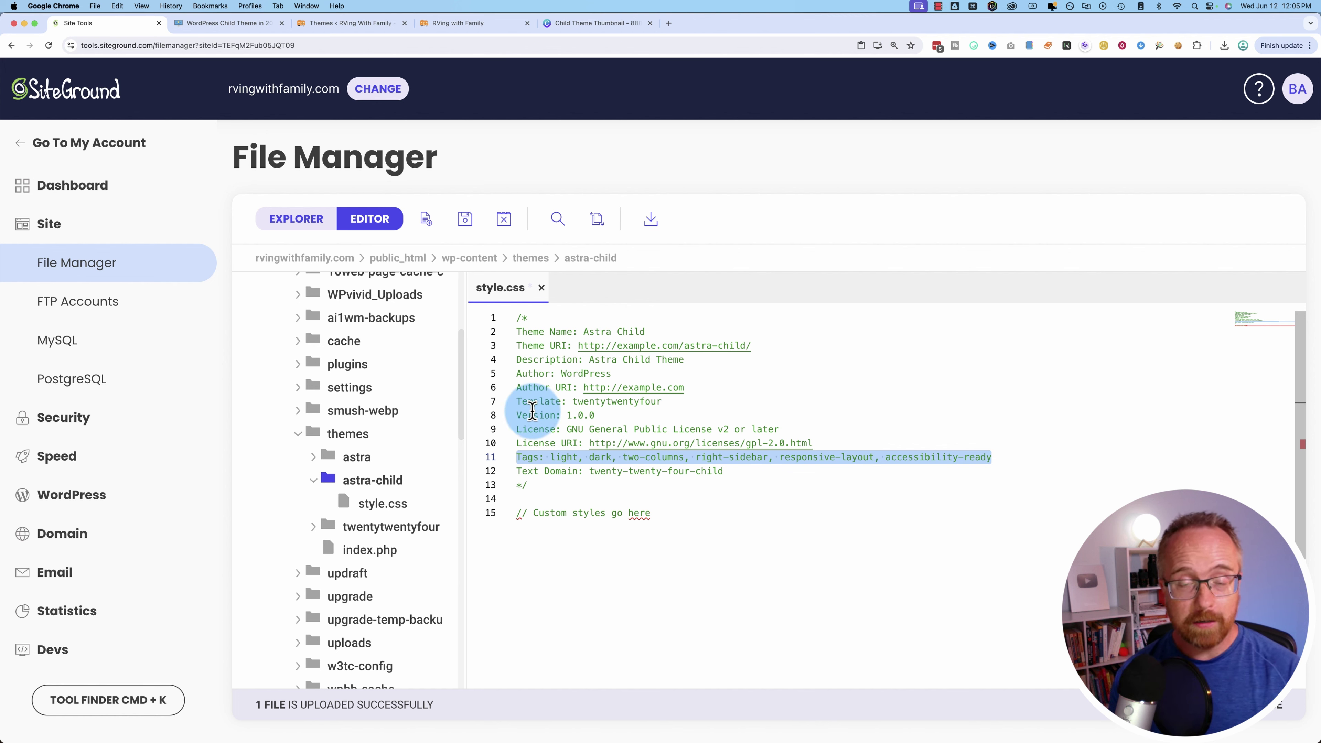
{"action": "left_click", "coordinate": [518, 406]}
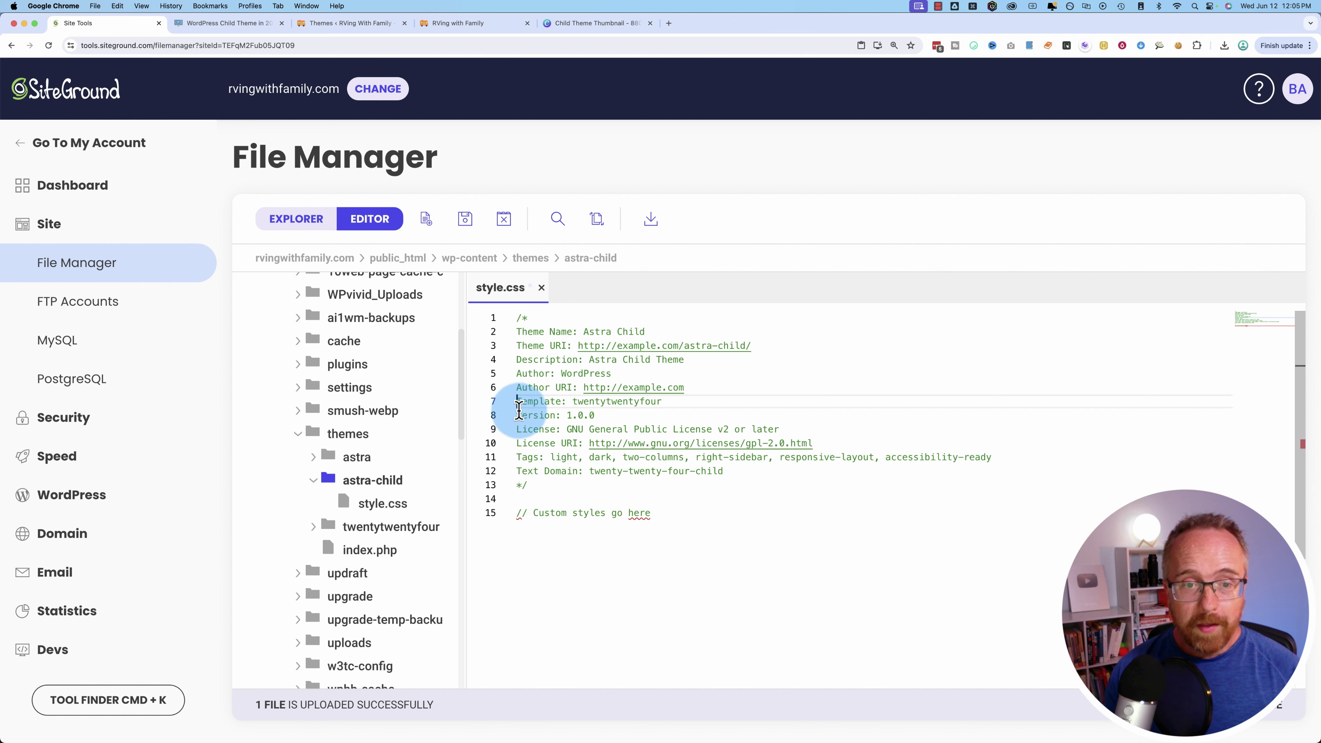
{"action": "left_click", "coordinate": [653, 403]}
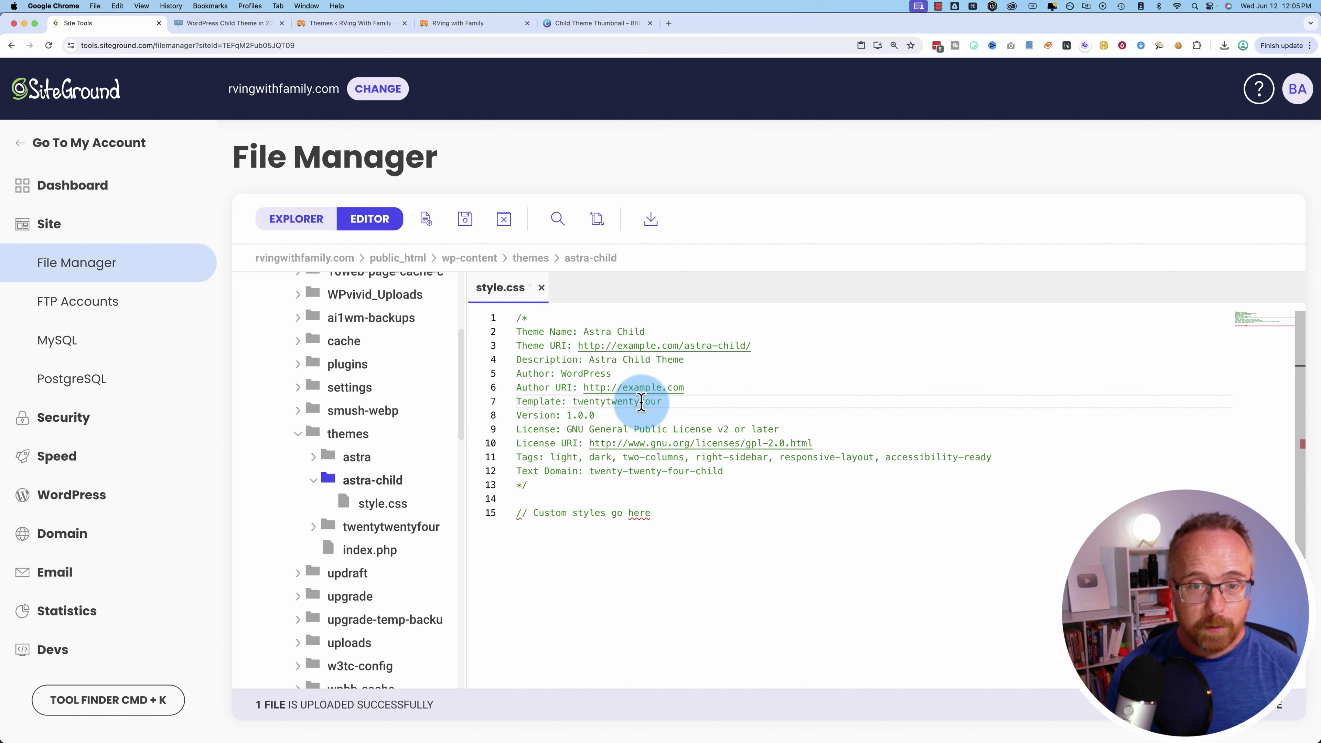
{"action": "left_click_drag", "start_coordinate": [572, 403], "coordinate": [652, 403]}
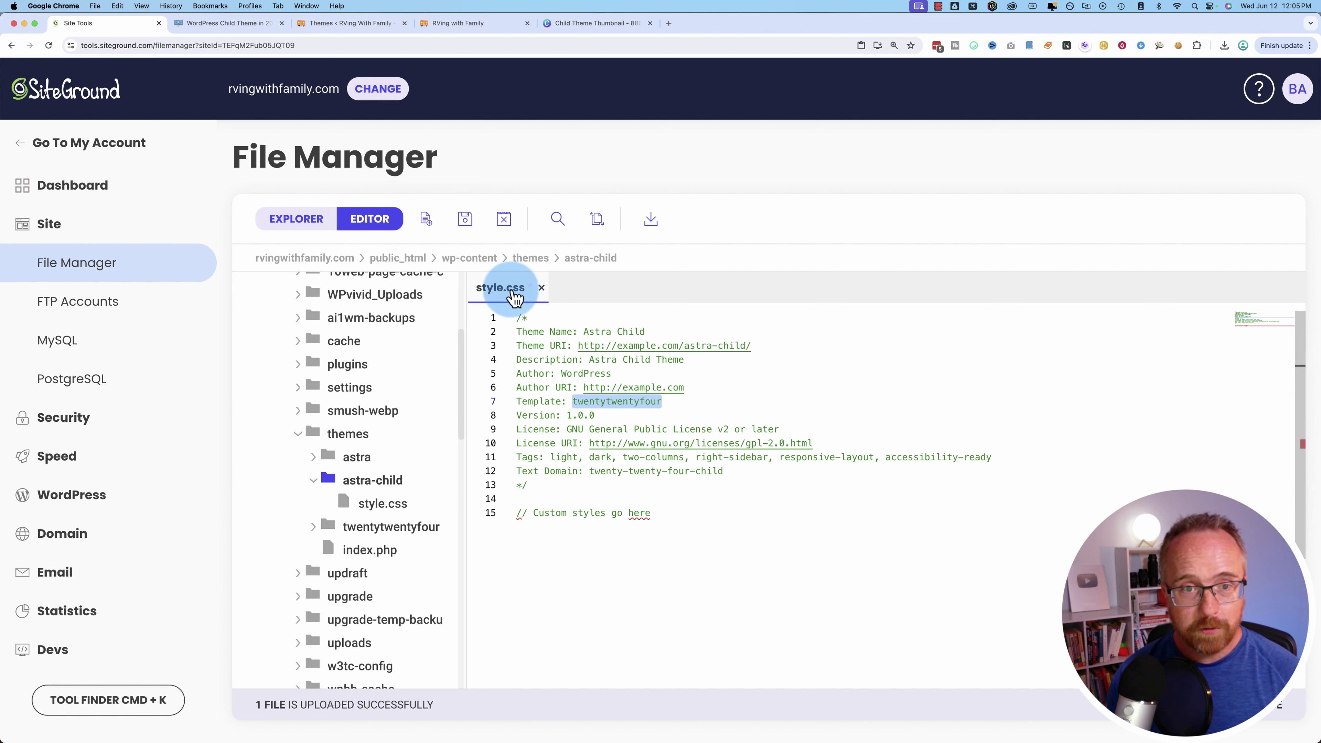
Save and close style.css, then reopen it from the astra-child folder
{"action": "left_click", "coordinate": [468, 226]}
{"action": "left_click", "coordinate": [548, 300]}
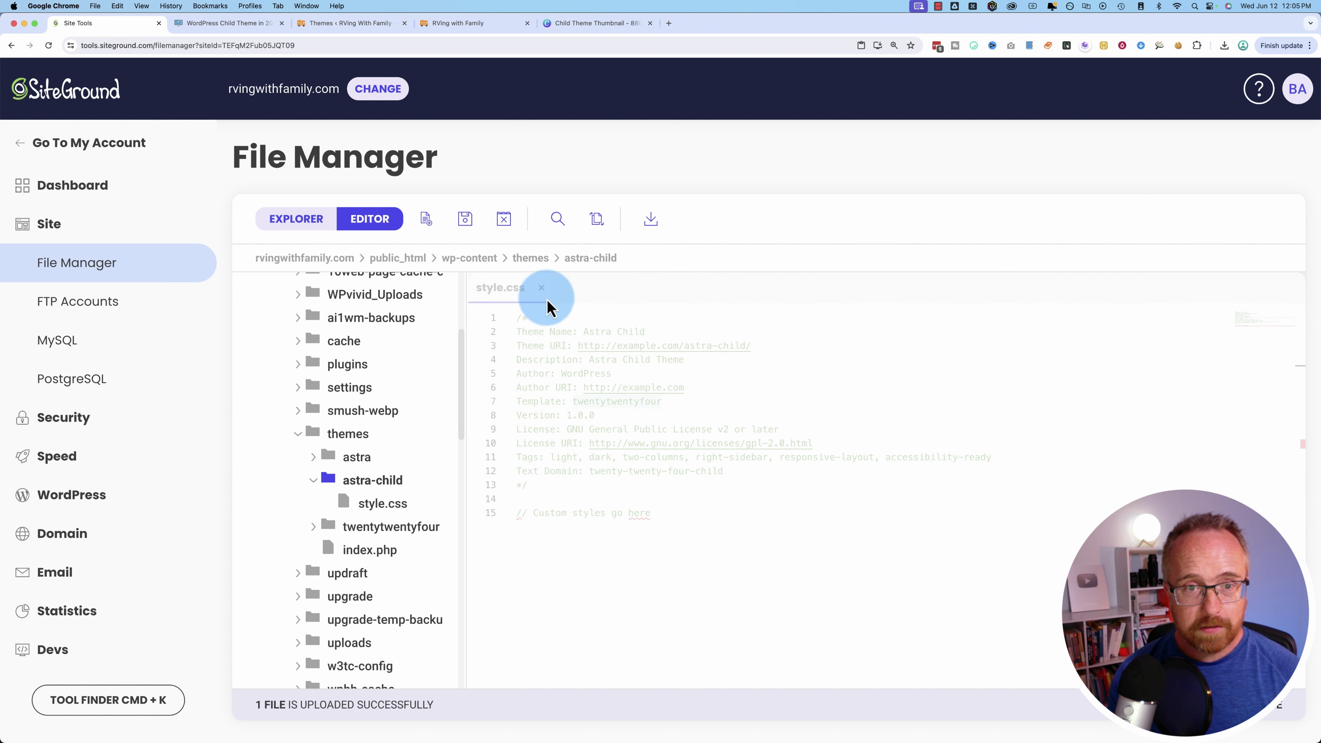
{"action": "left_click", "coordinate": [540, 289]}
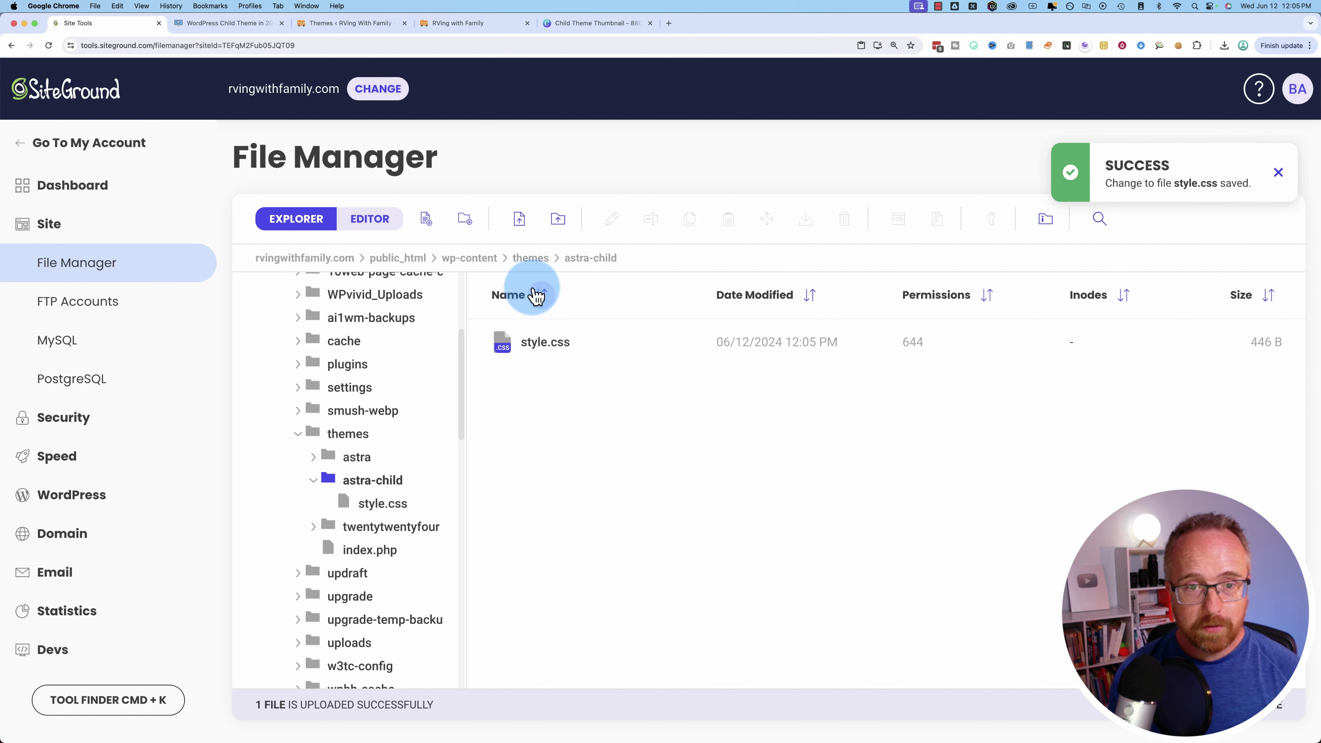
{"action": "left_click", "coordinate": [554, 267]}
{"action": "left_click", "coordinate": [541, 346]}
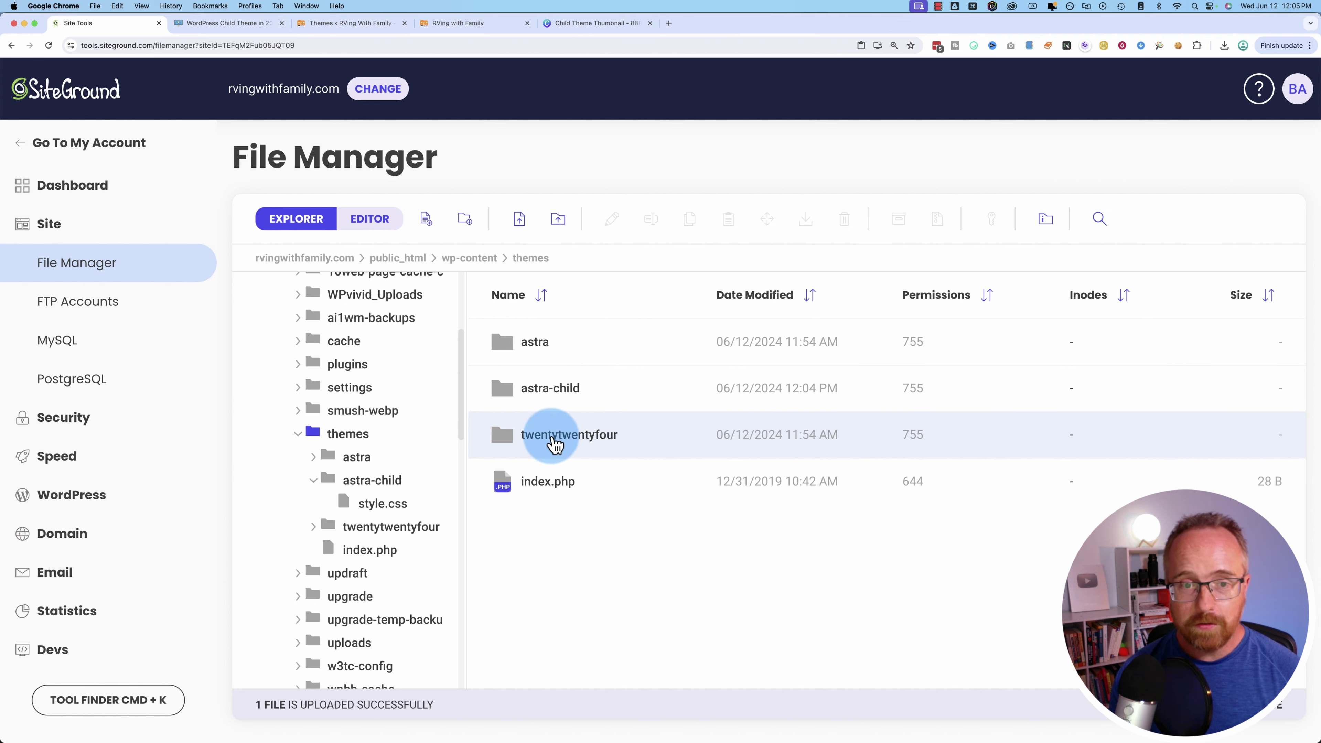
{"action": "double_click", "coordinate": [598, 395]}
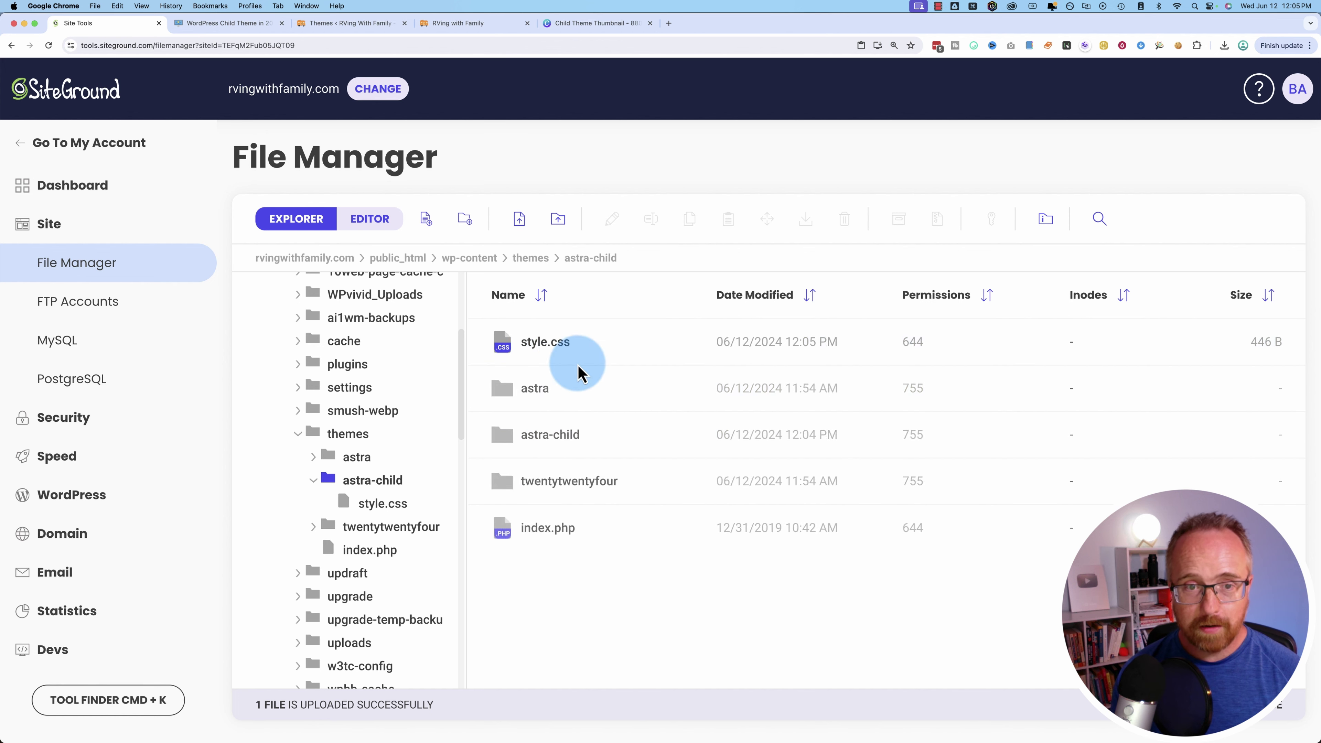
{"action": "double_click", "coordinate": [585, 346]}
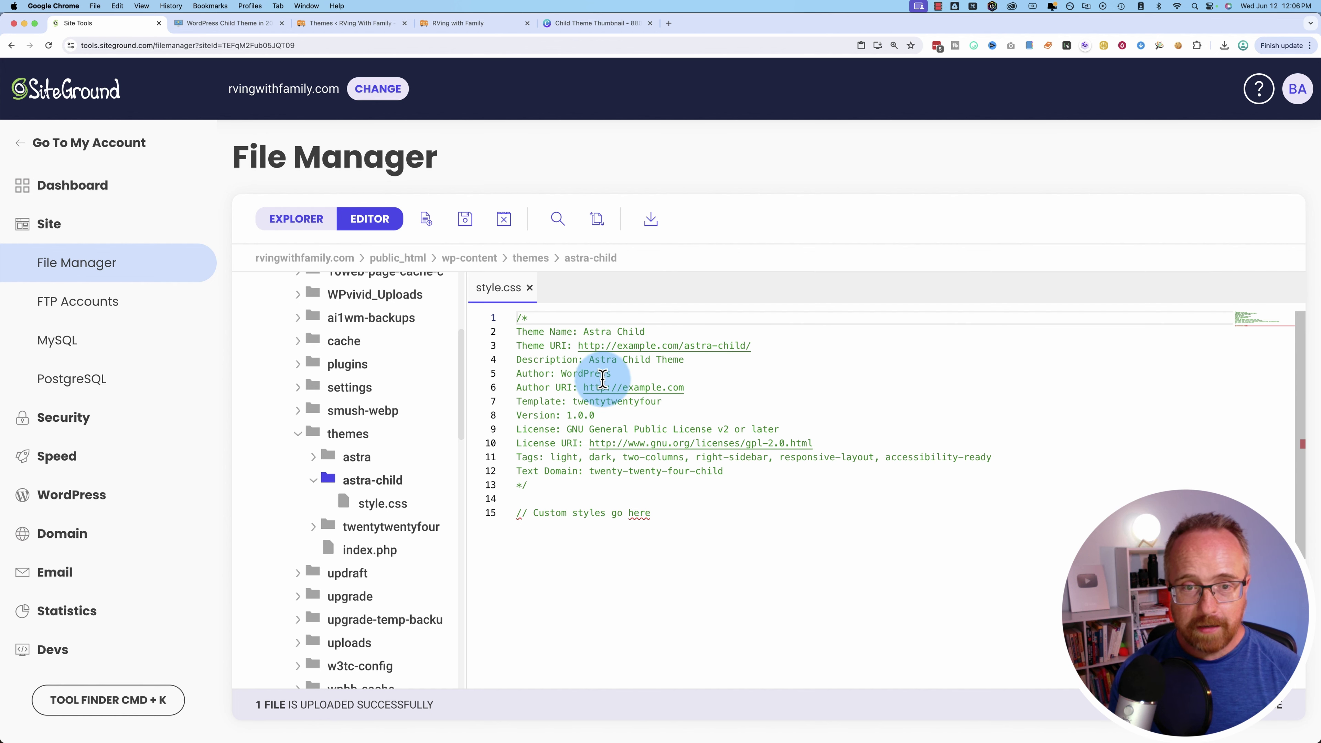
Change the Template line from twentytwentyfour to astra and save
{"action": "double_click", "coordinate": [639, 402]}
{"action": "type", "text": "ast"}
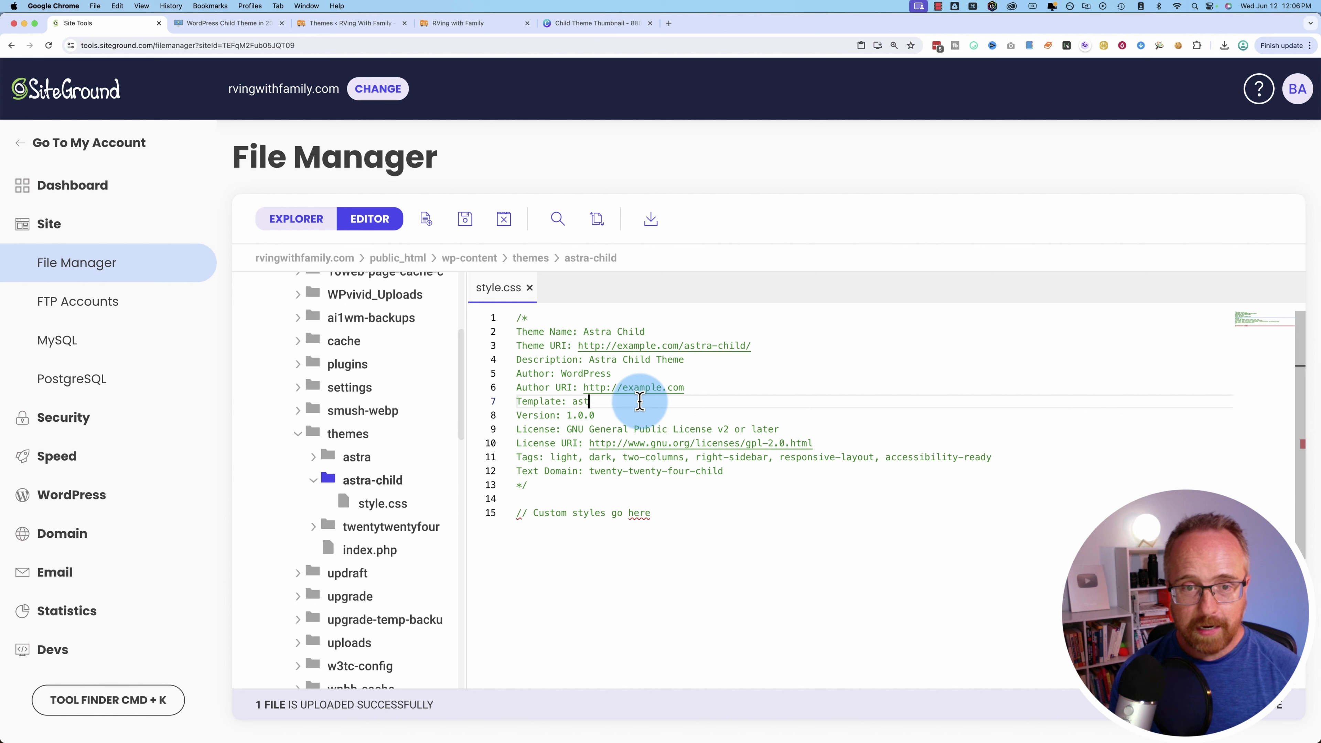
{"action": "type", "text": "ra"}
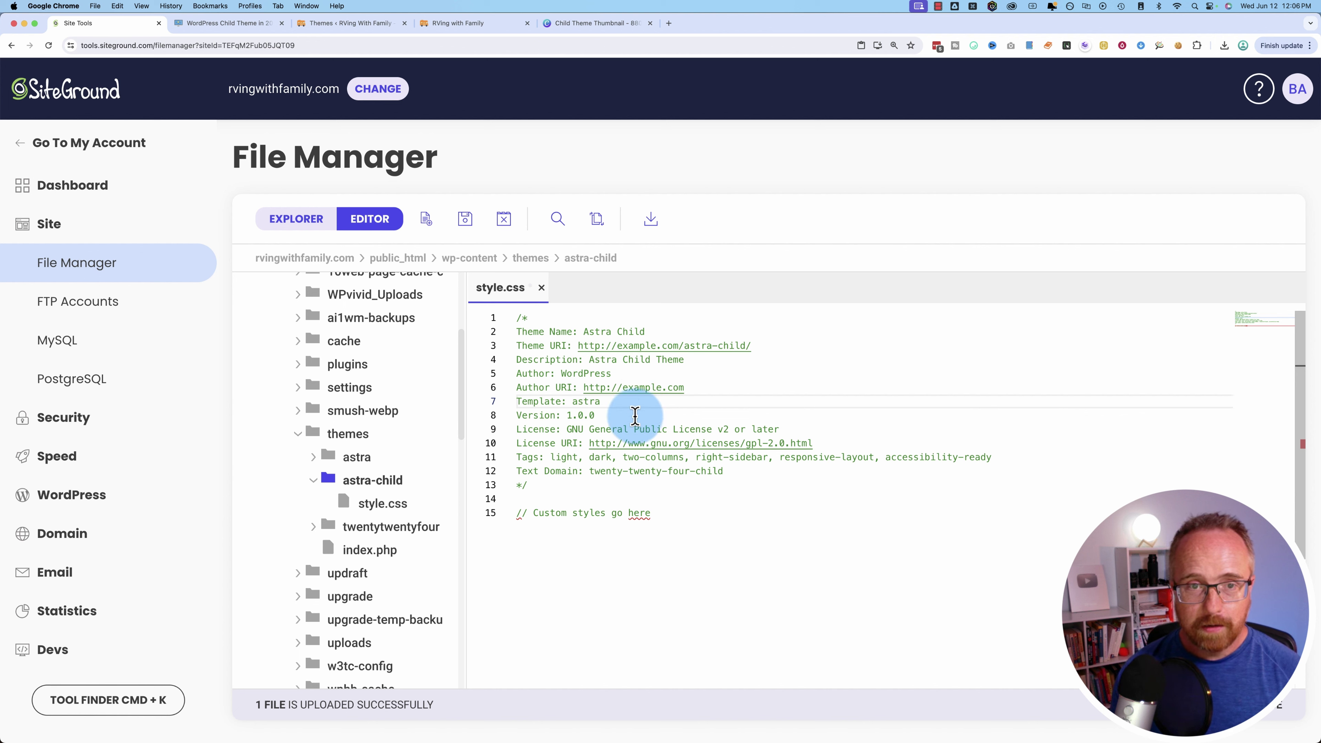
{"action": "left_click", "coordinate": [465, 220]}
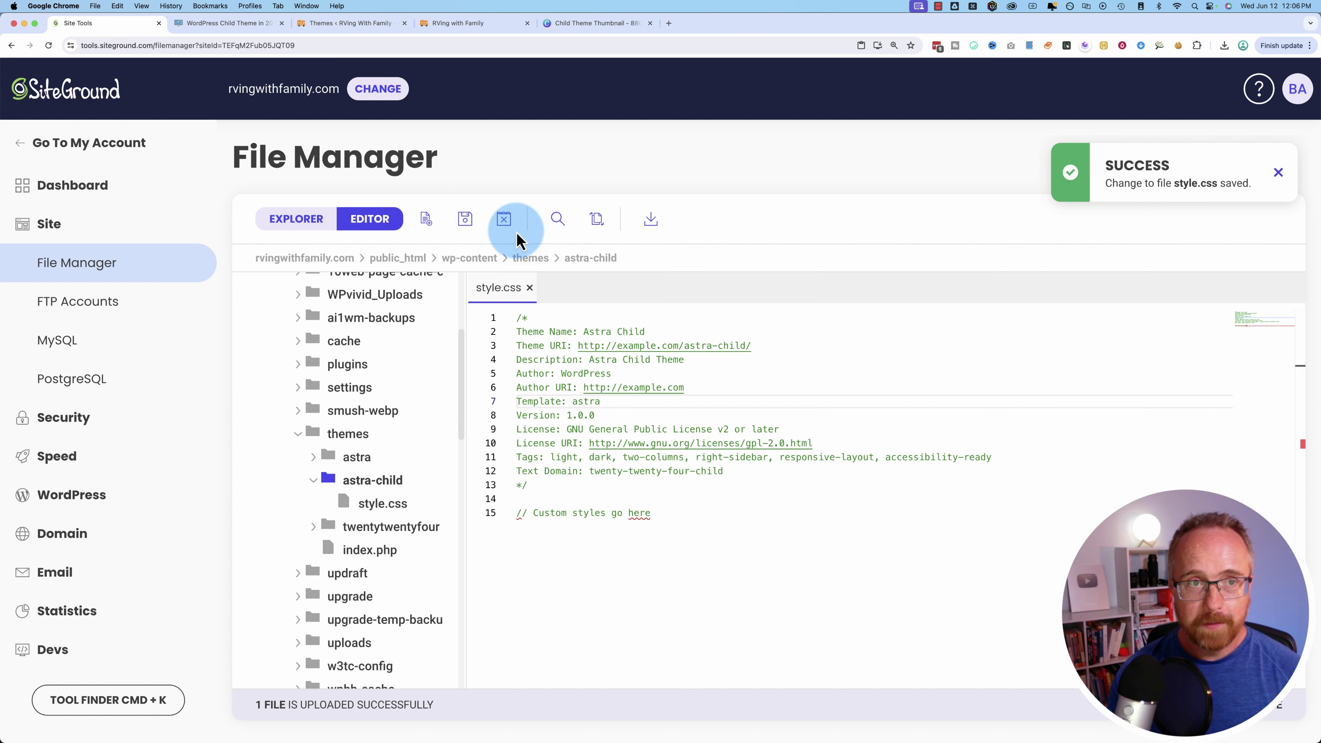
Reload the WordPress Themes page so the Astra Child card appears with Activate
{"action": "left_click", "coordinate": [357, 27]}
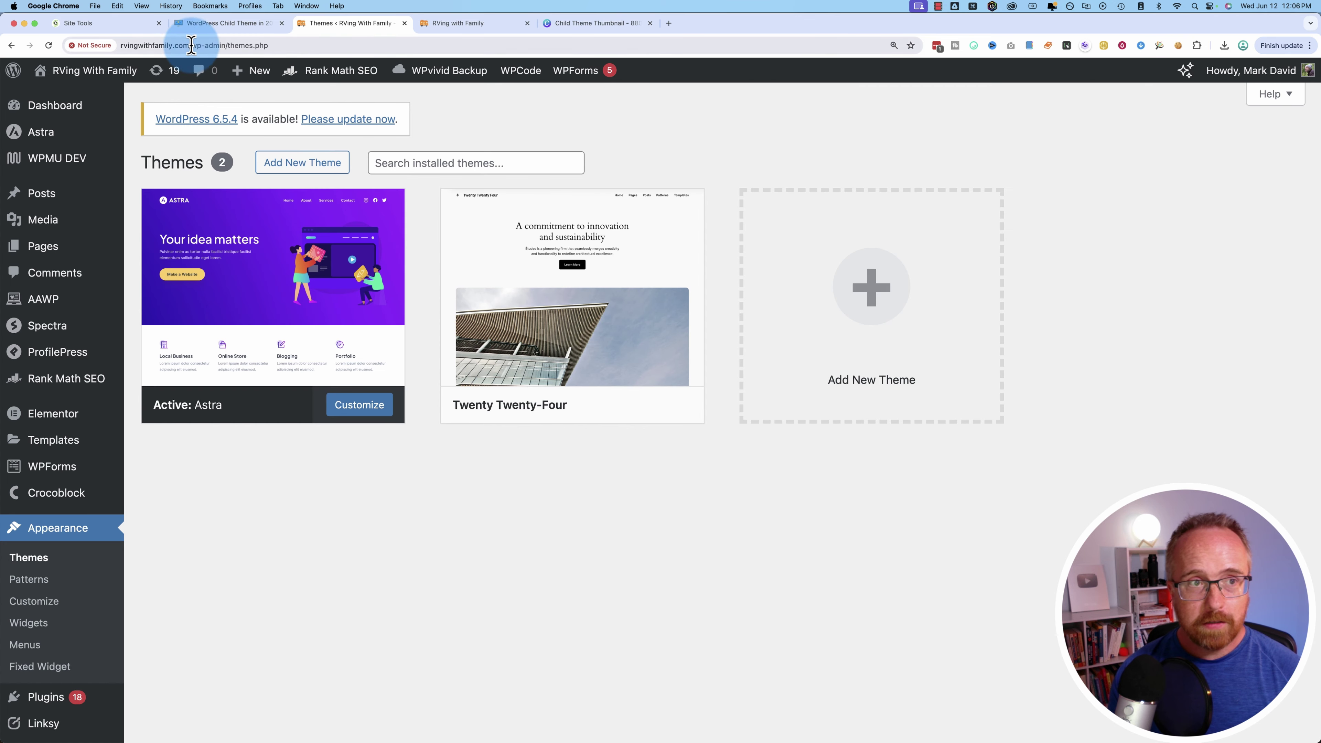
{"action": "left_click", "coordinate": [49, 45]}
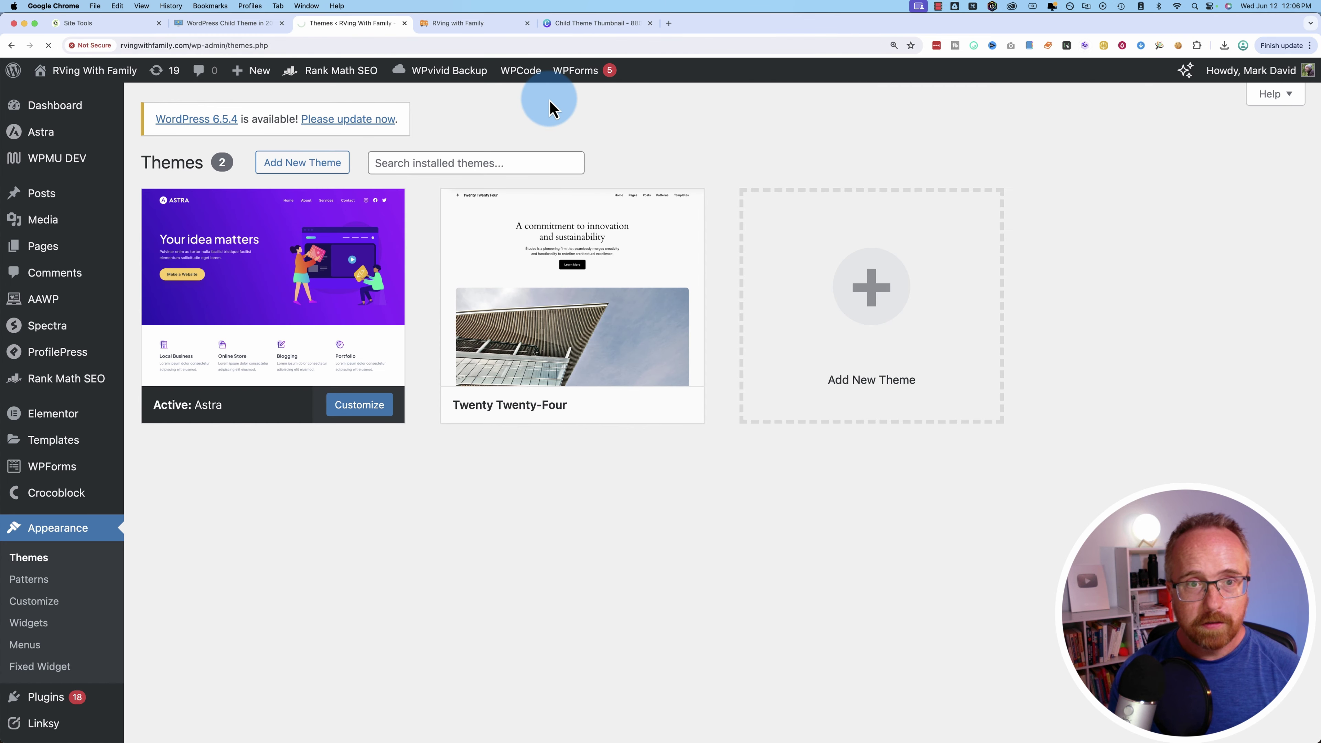
{"action": "mouse_move", "coordinate": [599, 227]}
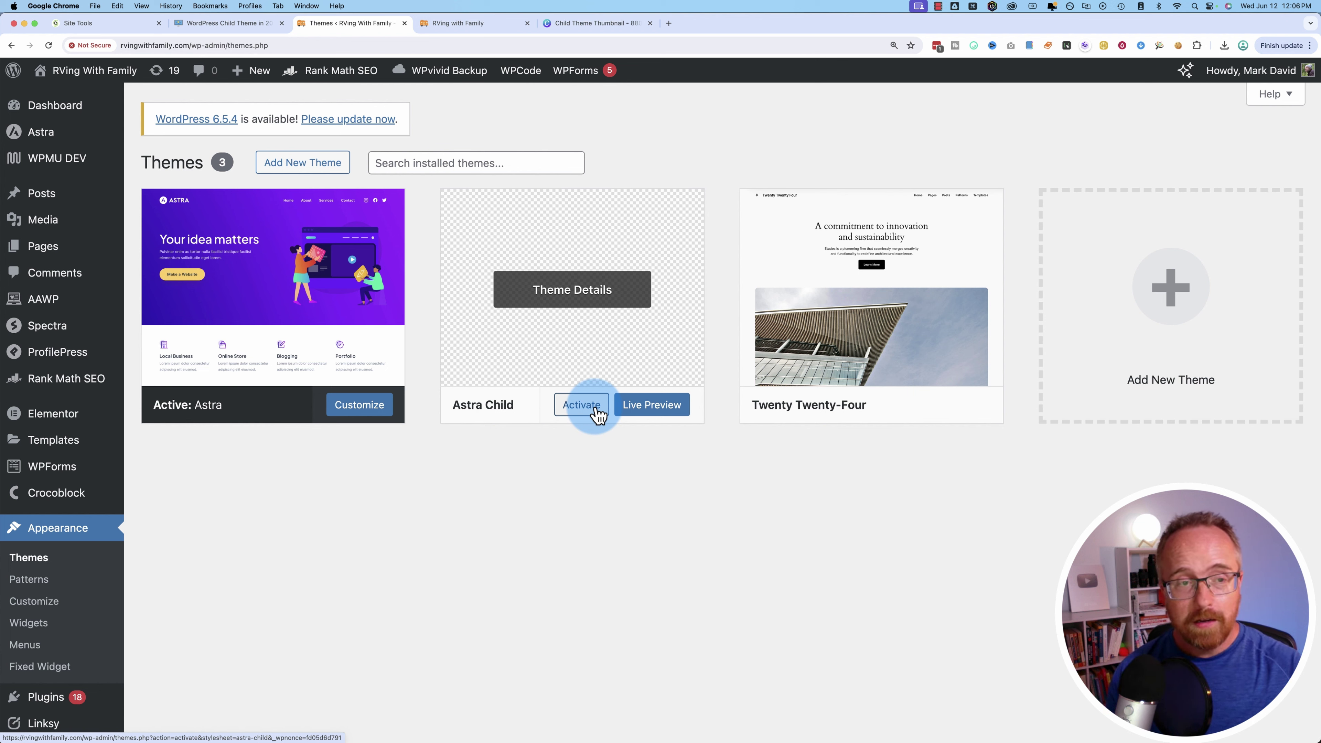
Copy the functions.php enqueue code block from the WP Learning Lab tutorial
{"action": "left_click", "coordinate": [123, 25]}
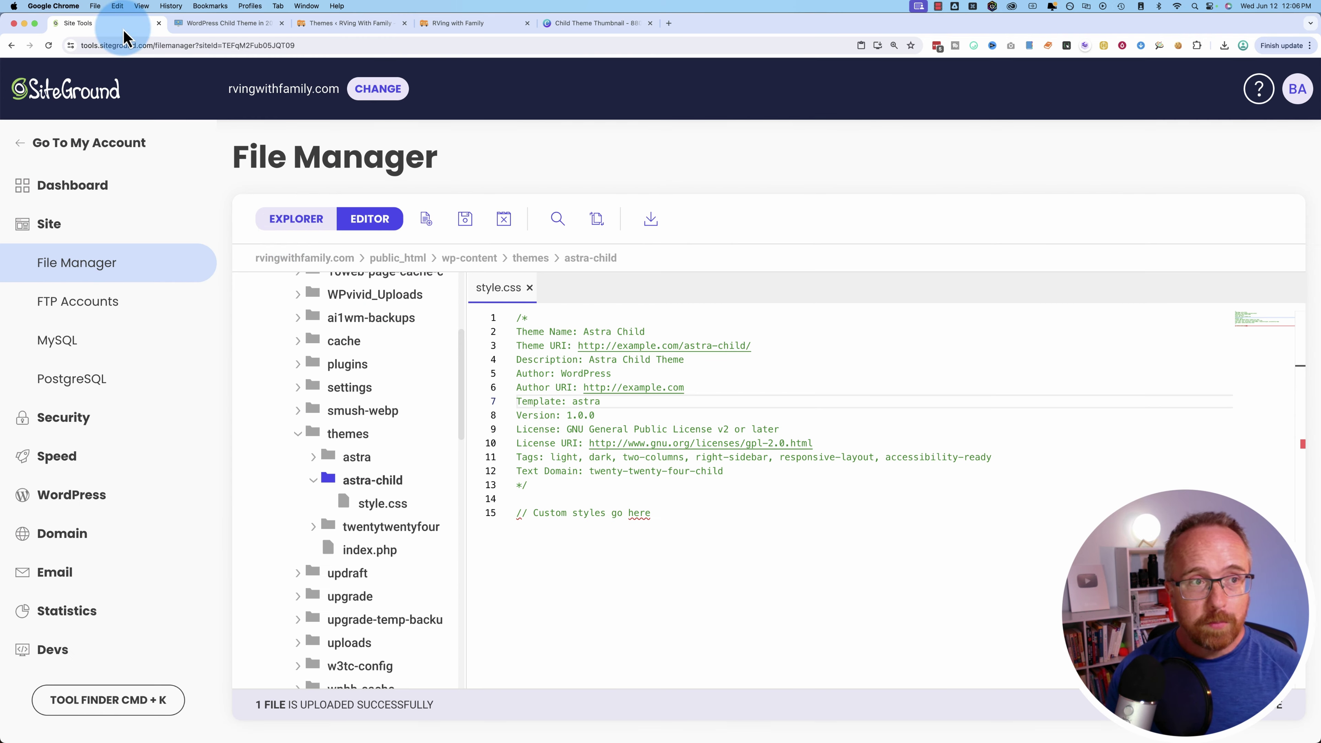
{"action": "left_click", "coordinate": [244, 24]}
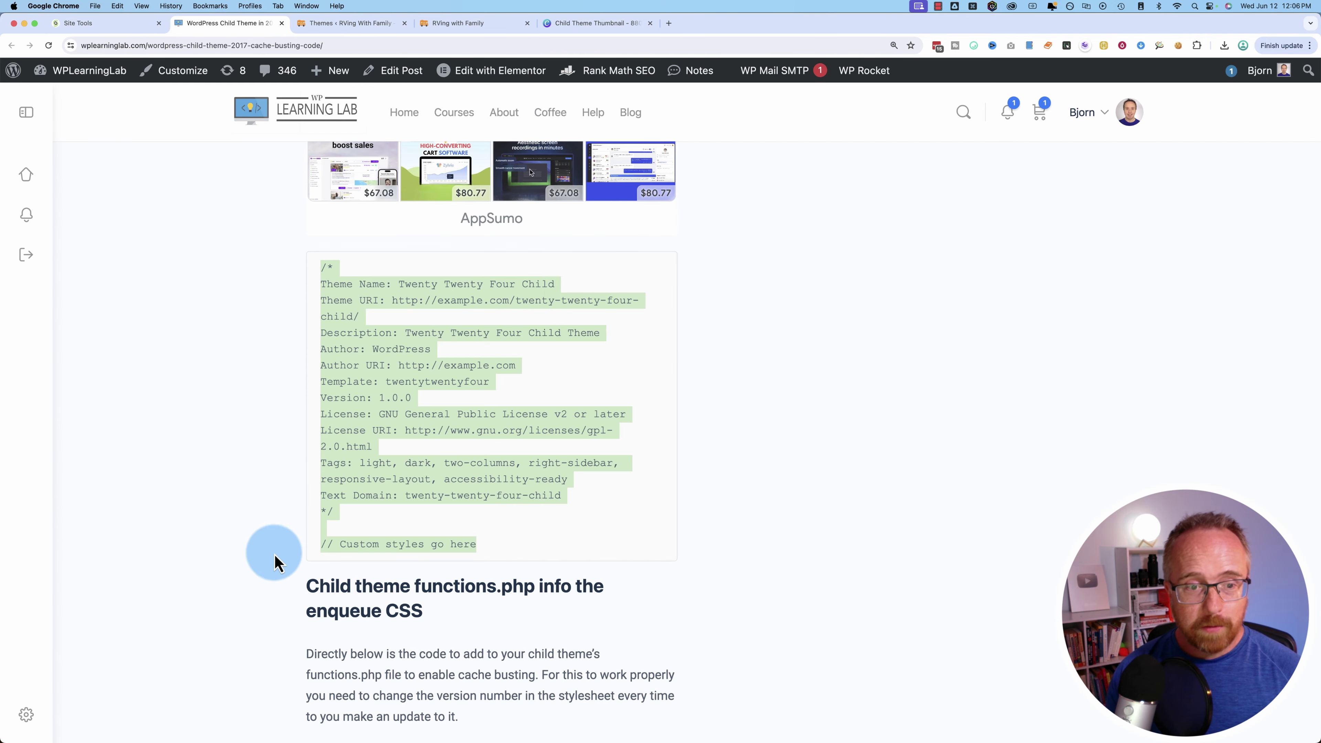
{"action": "scroll", "coordinate": [275, 563], "scroll_direction": "down", "scroll_amount": 8}
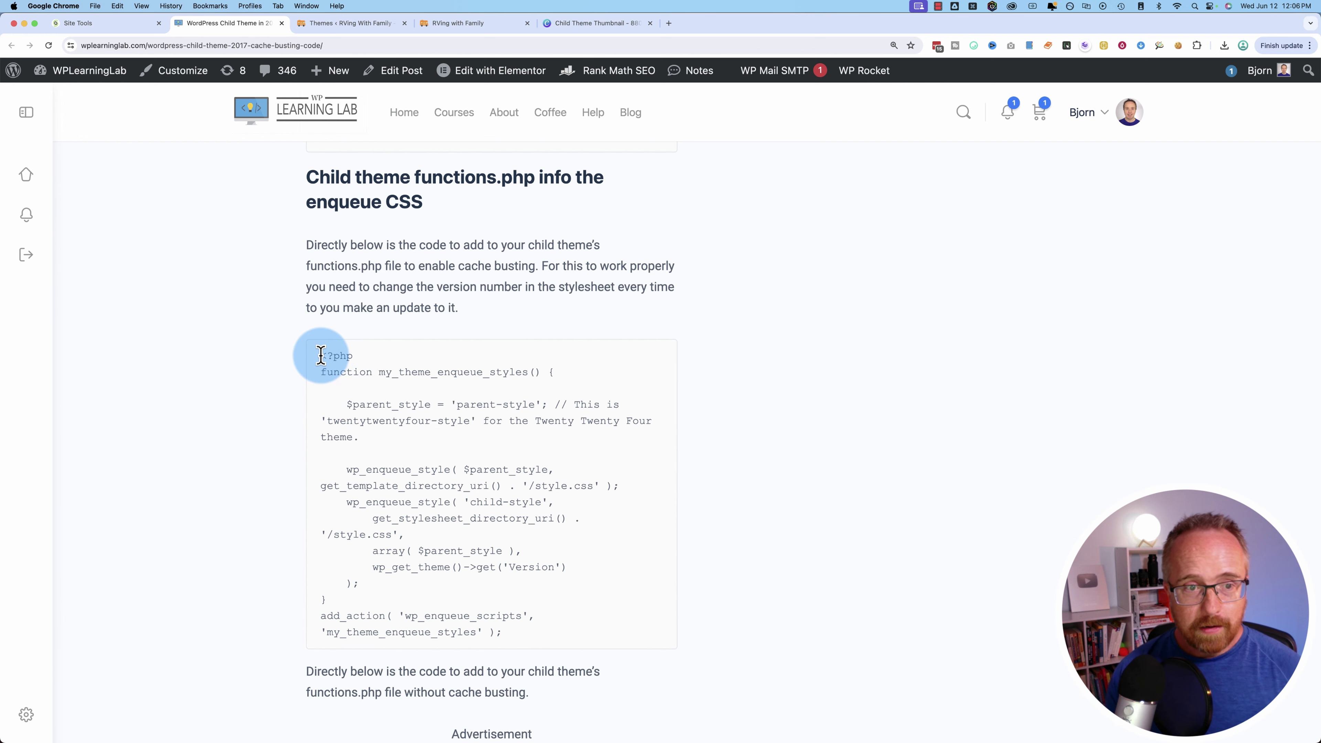
{"action": "left_click_drag", "start_coordinate": [321, 355], "coordinate": [551, 649]}
{"action": "right_click", "coordinate": [527, 509]}
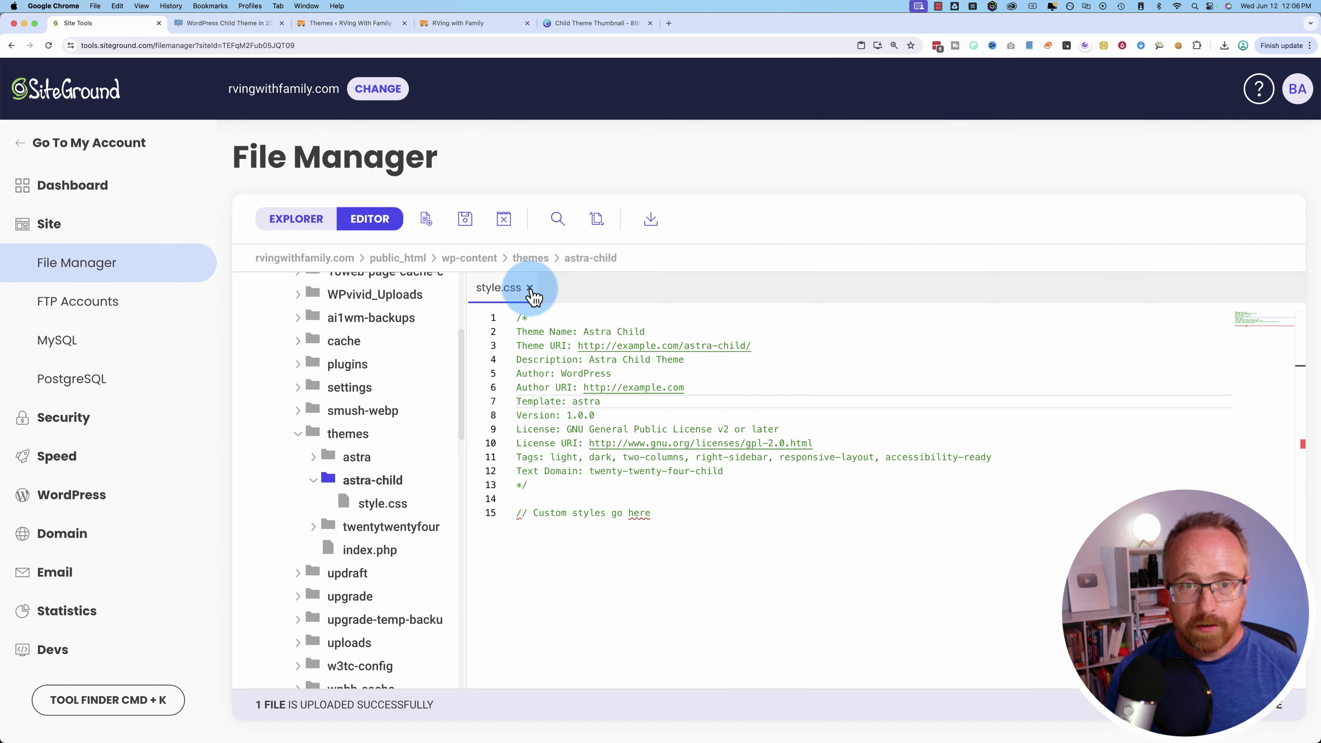
{"action": "left_click", "coordinate": [529, 284]}
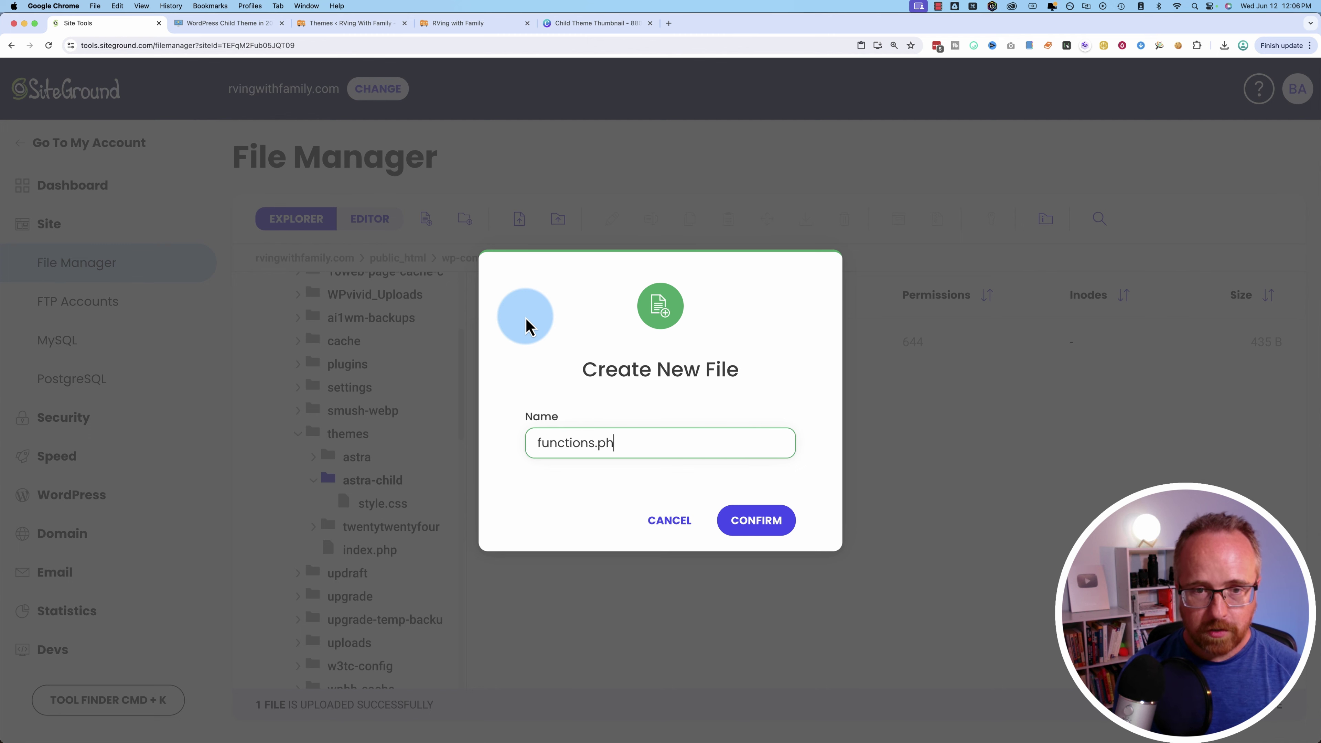
Create functions.php in astra-child and paste the enqueue code into it
{"action": "left_click", "coordinate": [749, 521]}
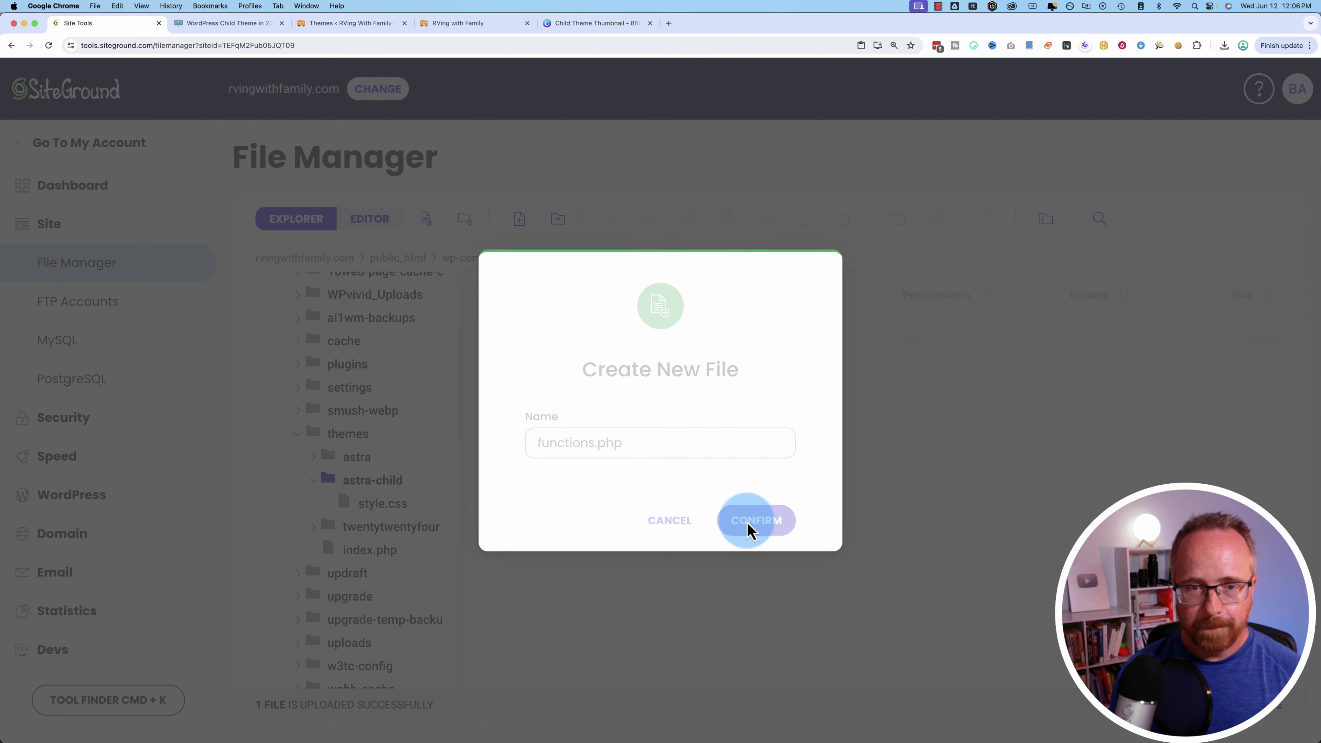
{"action": "double_click", "coordinate": [636, 343]}
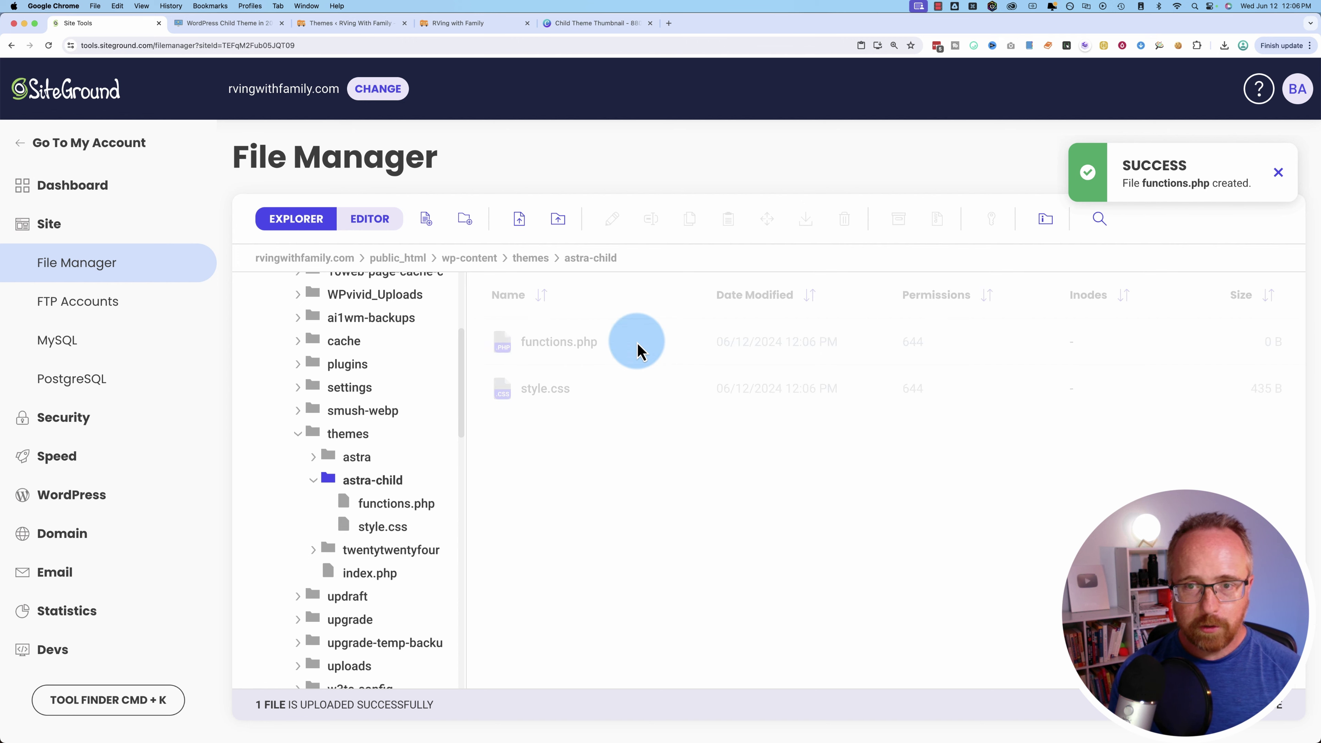
{"action": "right_click", "coordinate": [546, 318]}
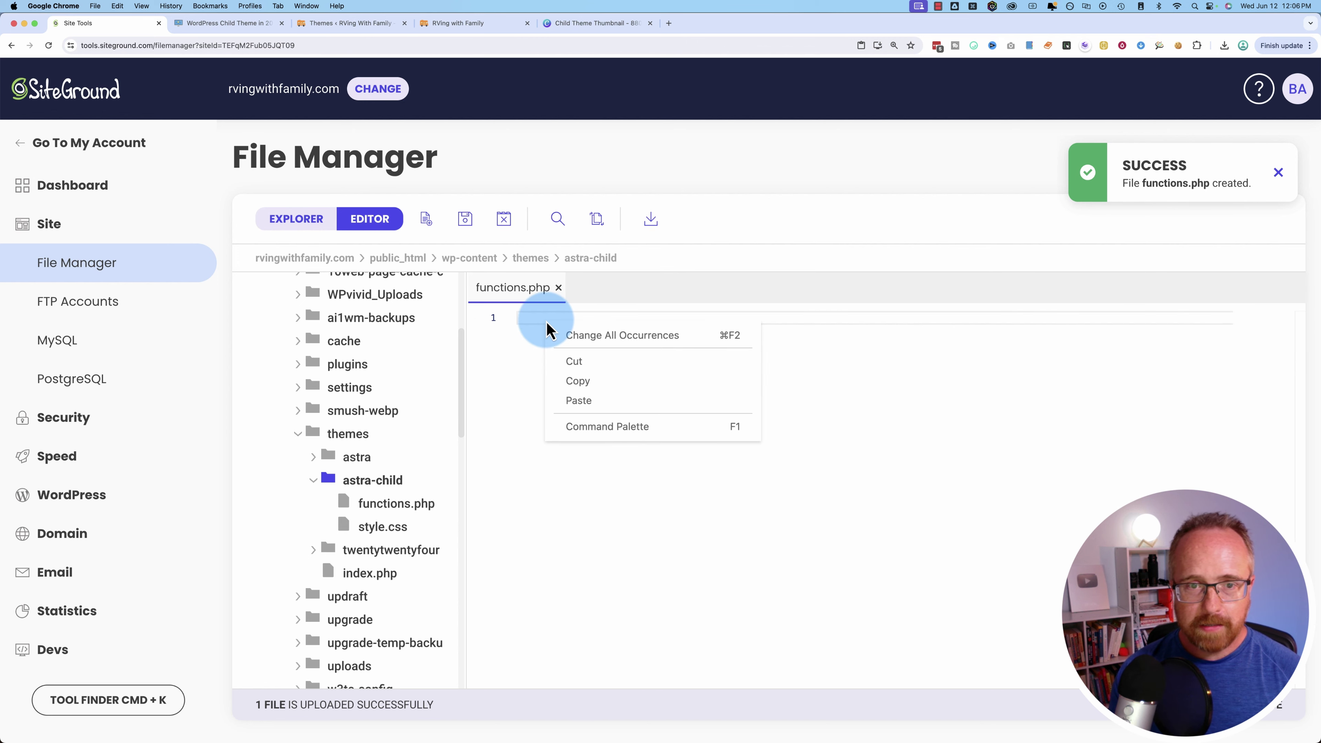
{"action": "left_click", "coordinate": [593, 395]}
Add a blank line after the opening <?php tag and save functions.php
{"action": "key", "text": "super+a"}
{"action": "left_click", "coordinate": [870, 489]}
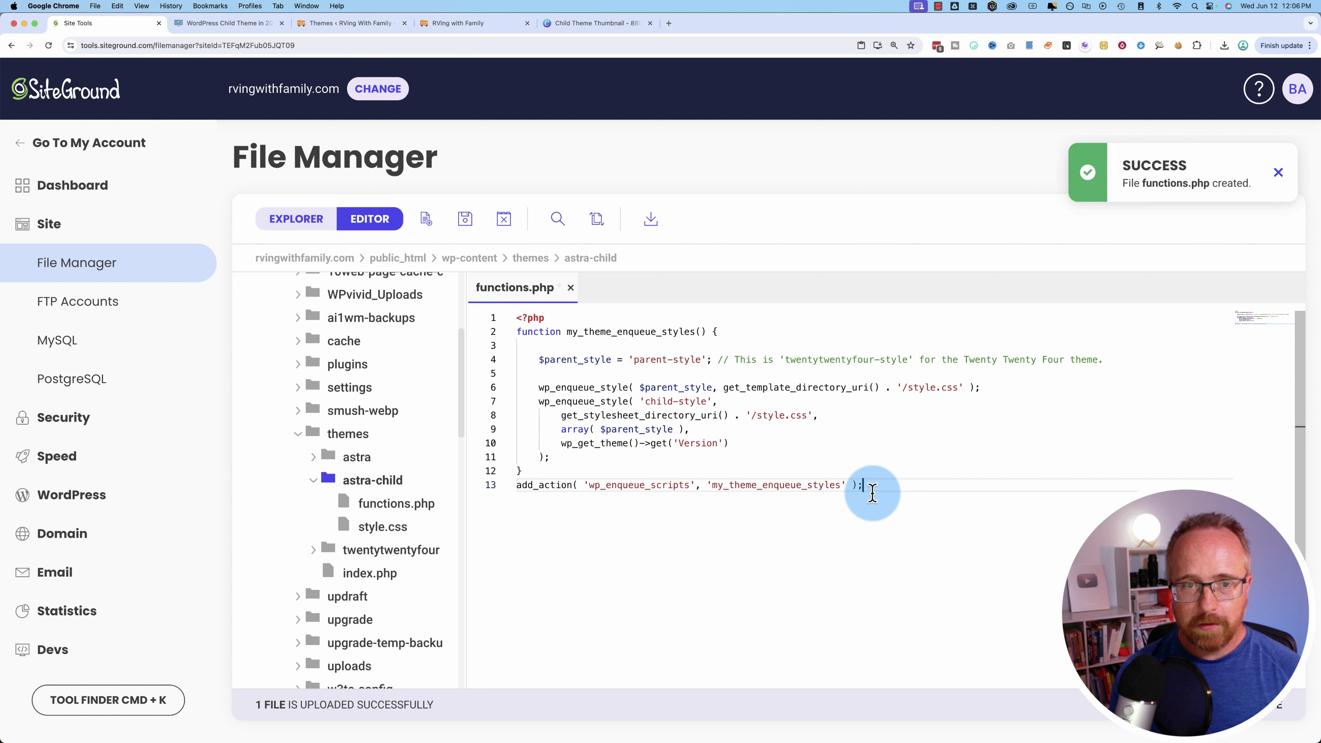
{"action": "double_click", "coordinate": [527, 318]}
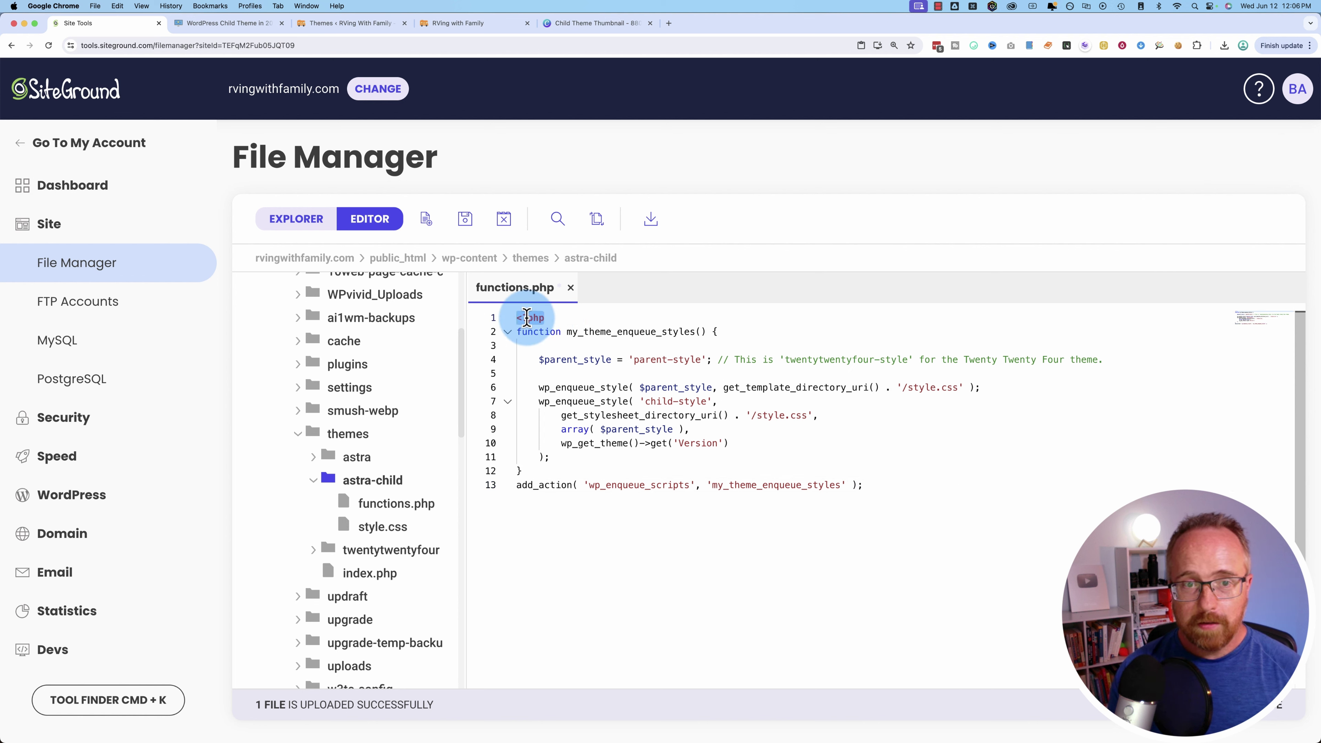
{"action": "left_click_drag", "start_coordinate": [531, 318], "coordinate": [562, 320]}
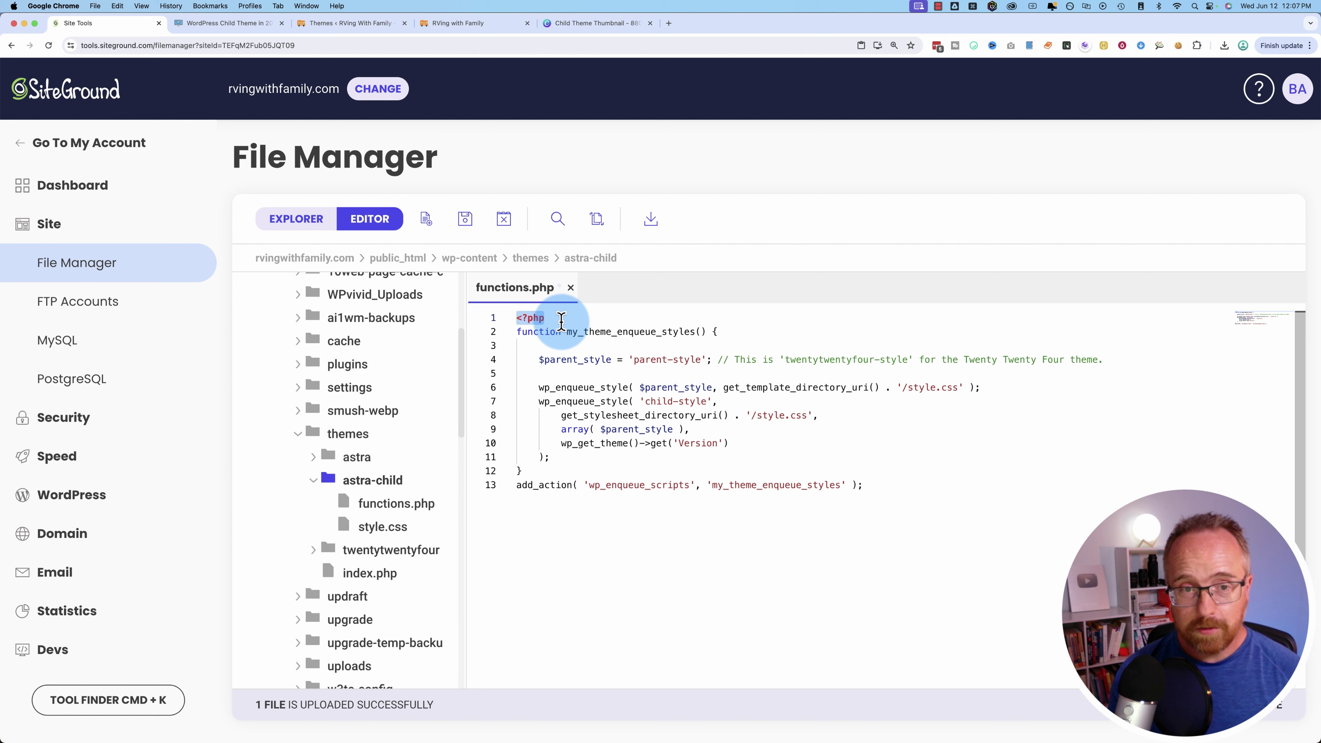
{"action": "key", "text": "Return"}
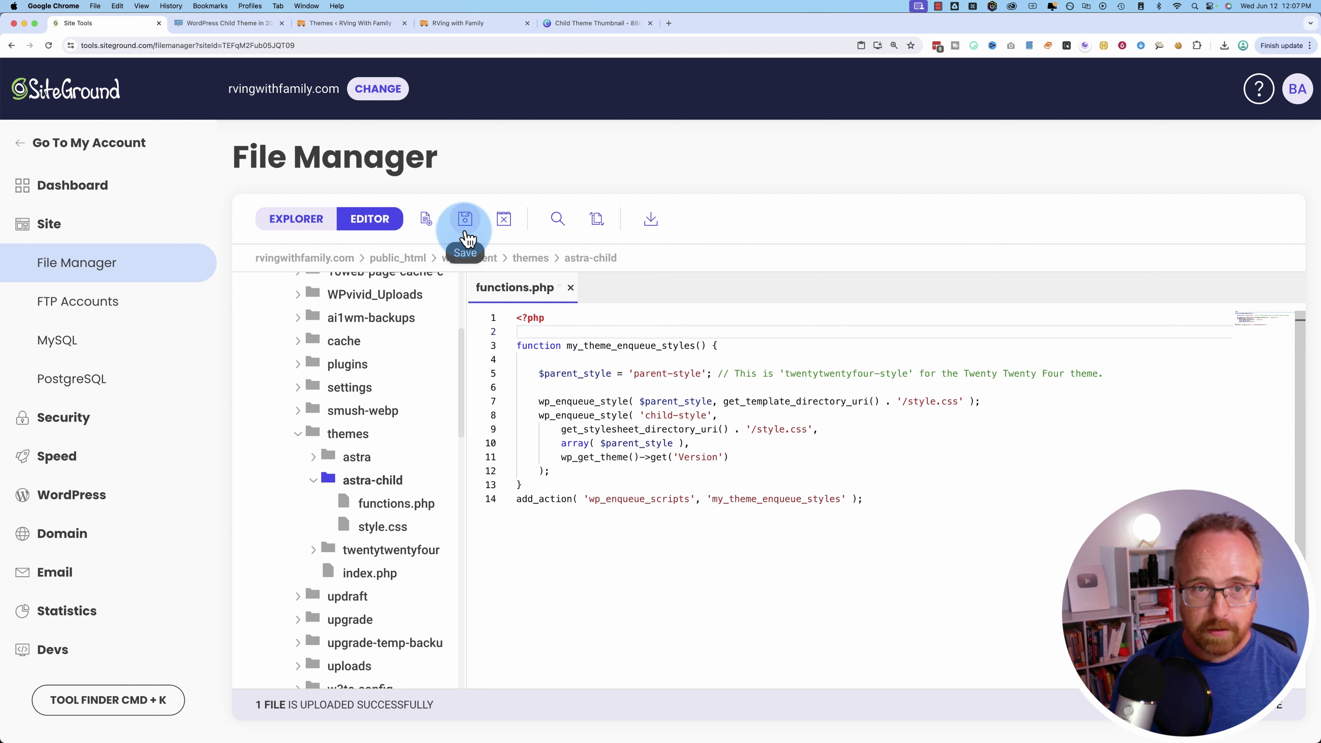
{"action": "left_click", "coordinate": [461, 221]}
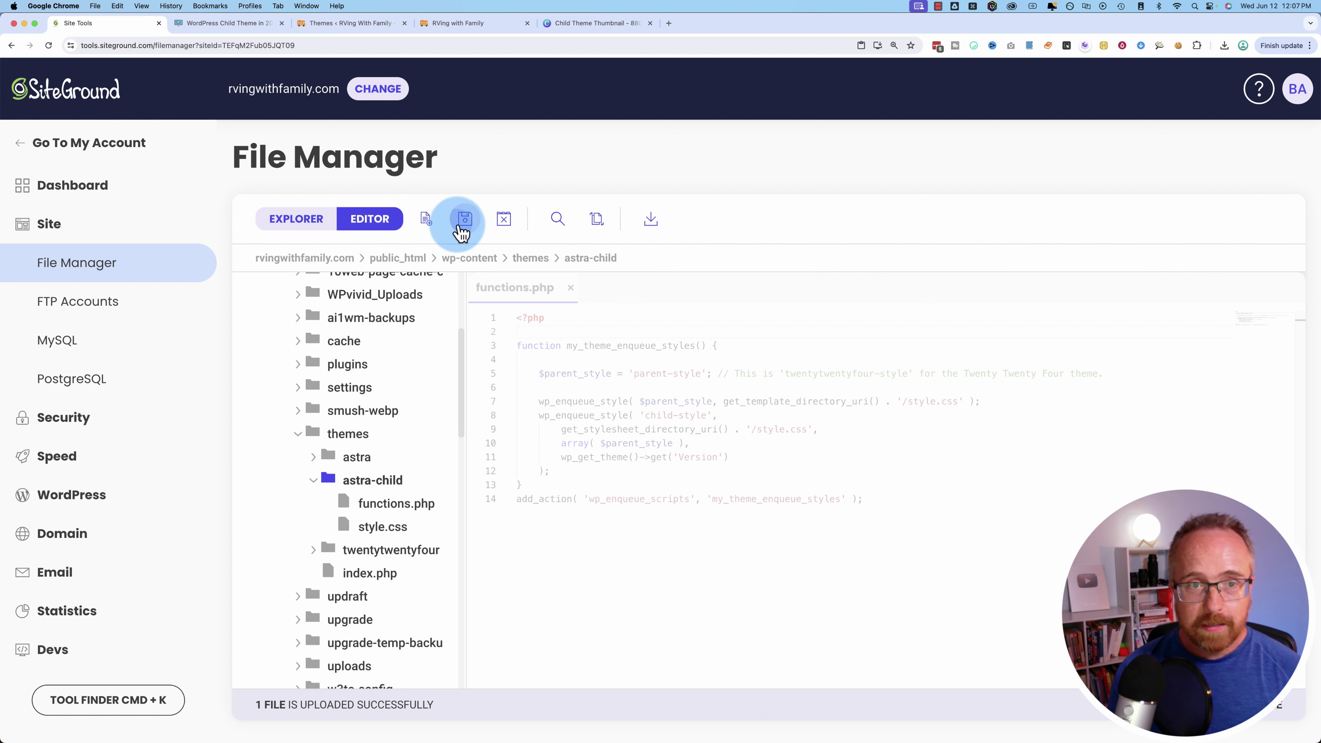
Activate the Astra Child theme, then view the live RVing with Family homepage
{"action": "left_click", "coordinate": [368, 27]}
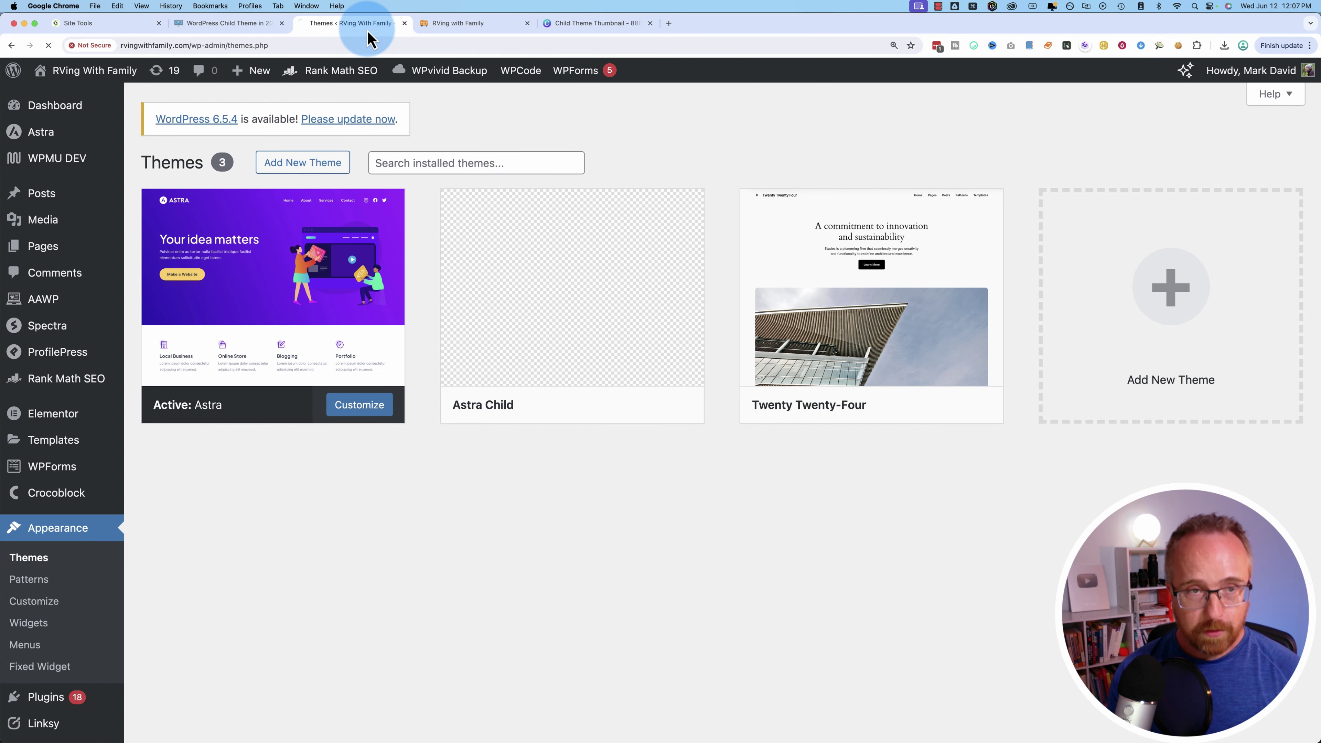
{"action": "left_click", "coordinate": [656, 127]}
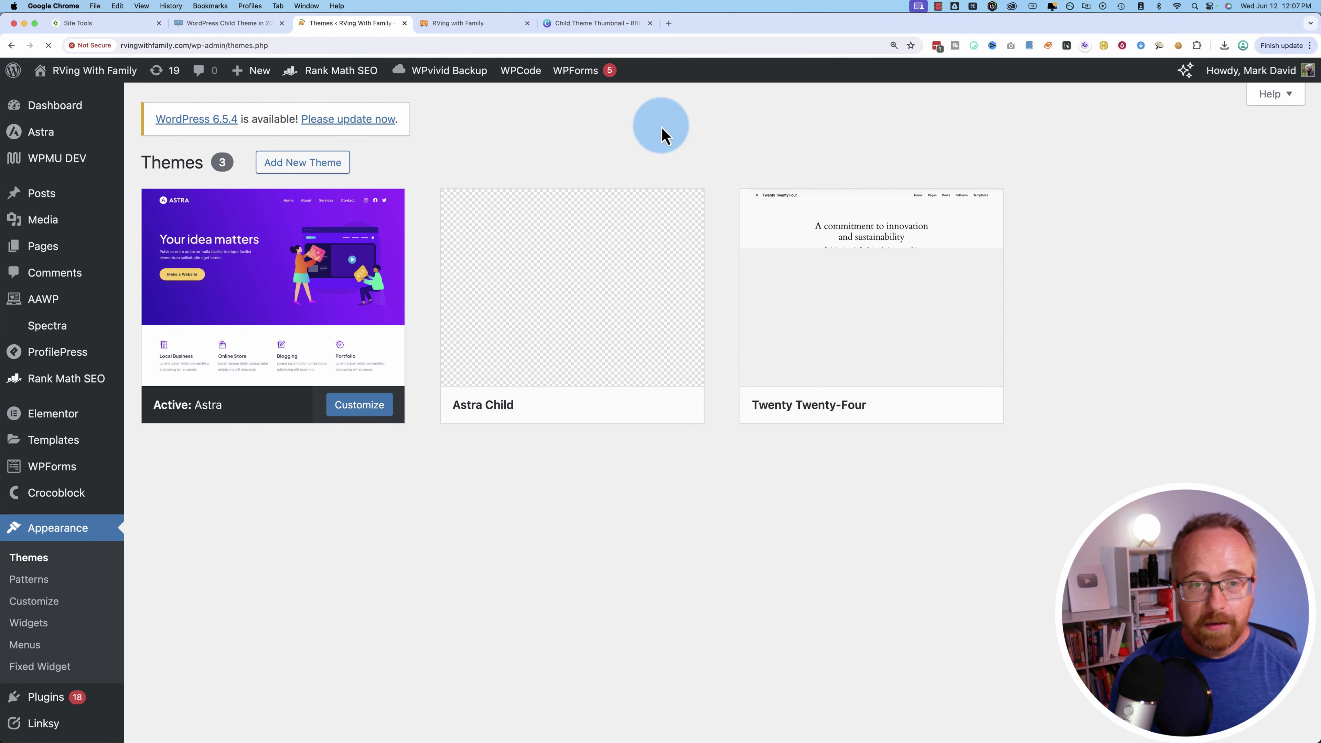
{"action": "mouse_move", "coordinate": [646, 319]}
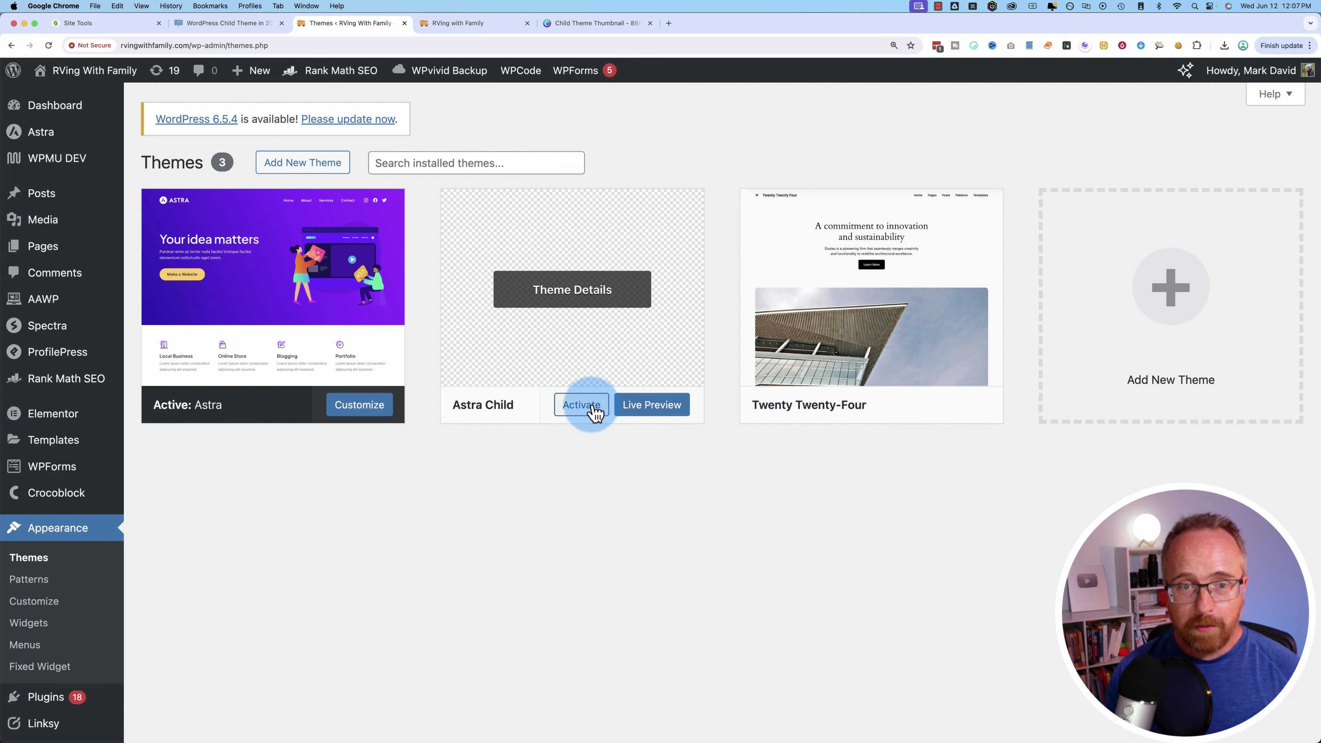
{"action": "left_click", "coordinate": [550, 411]}
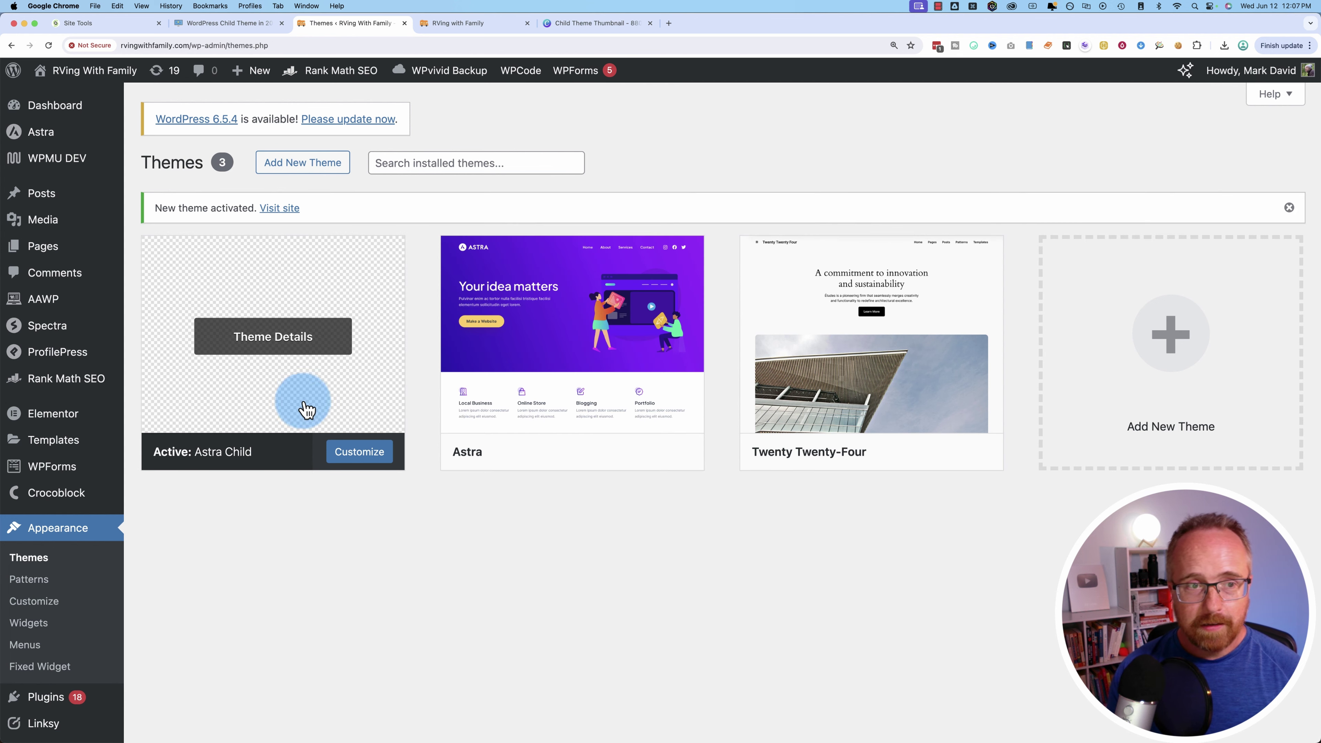
{"action": "left_click", "coordinate": [462, 26]}
Reload and scroll the blog under Astra Child, then go back to the Themes admin page
{"action": "left_click", "coordinate": [48, 46]}
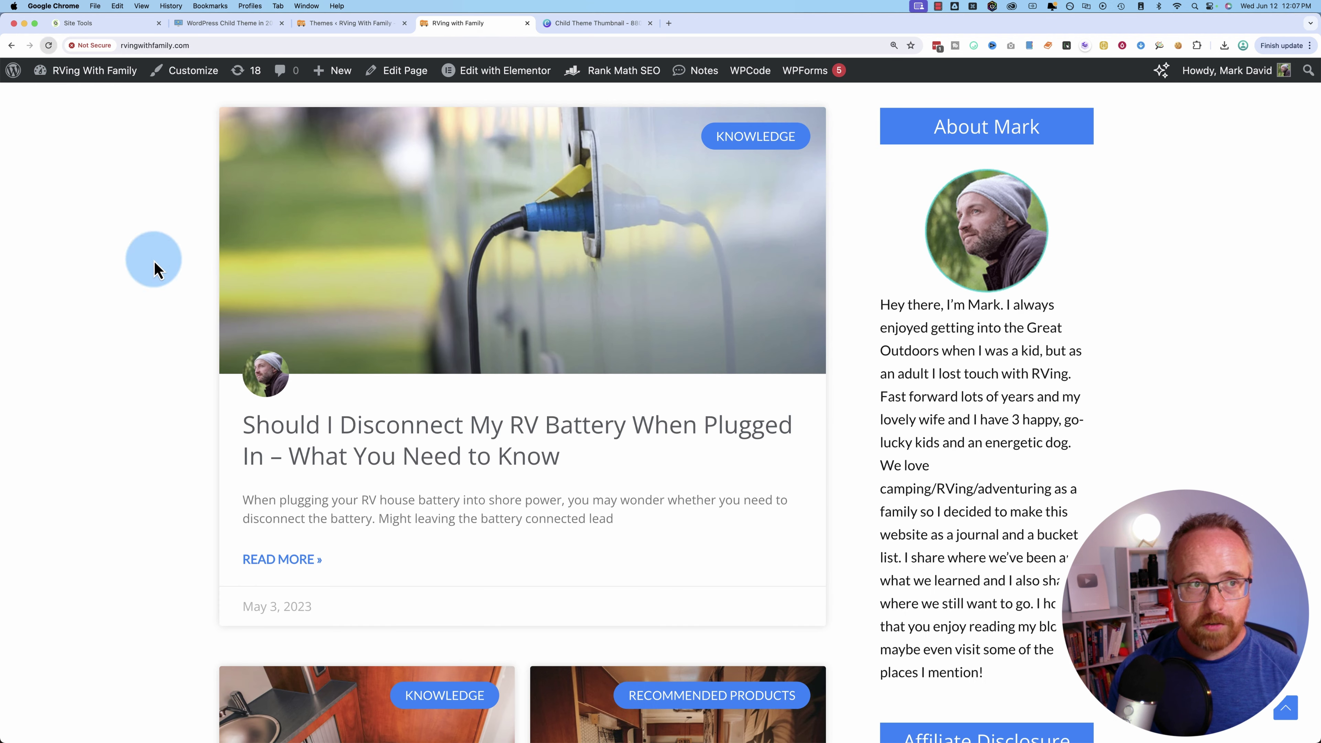
{"action": "scroll", "coordinate": [138, 514], "scroll_direction": "down", "scroll_amount": 5}
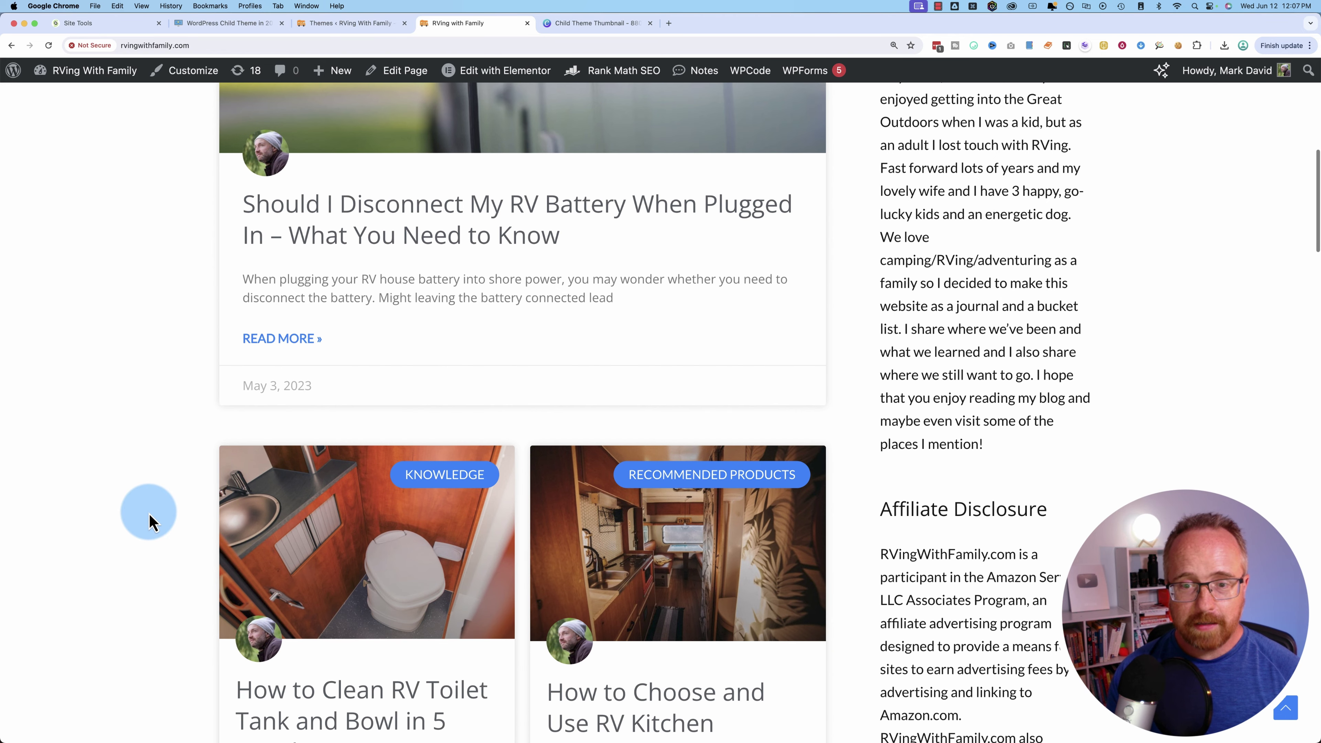
{"action": "left_click", "coordinate": [227, 25]}
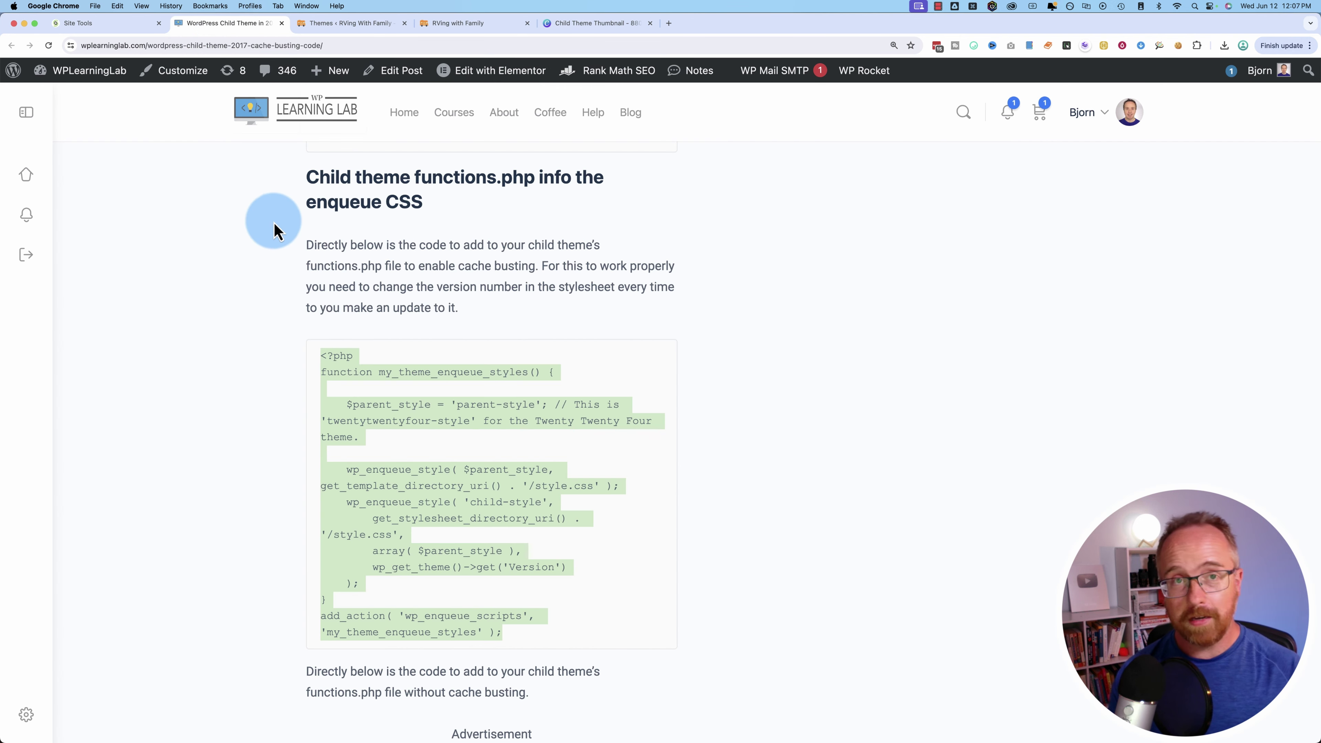
{"action": "left_click", "coordinate": [333, 23]}
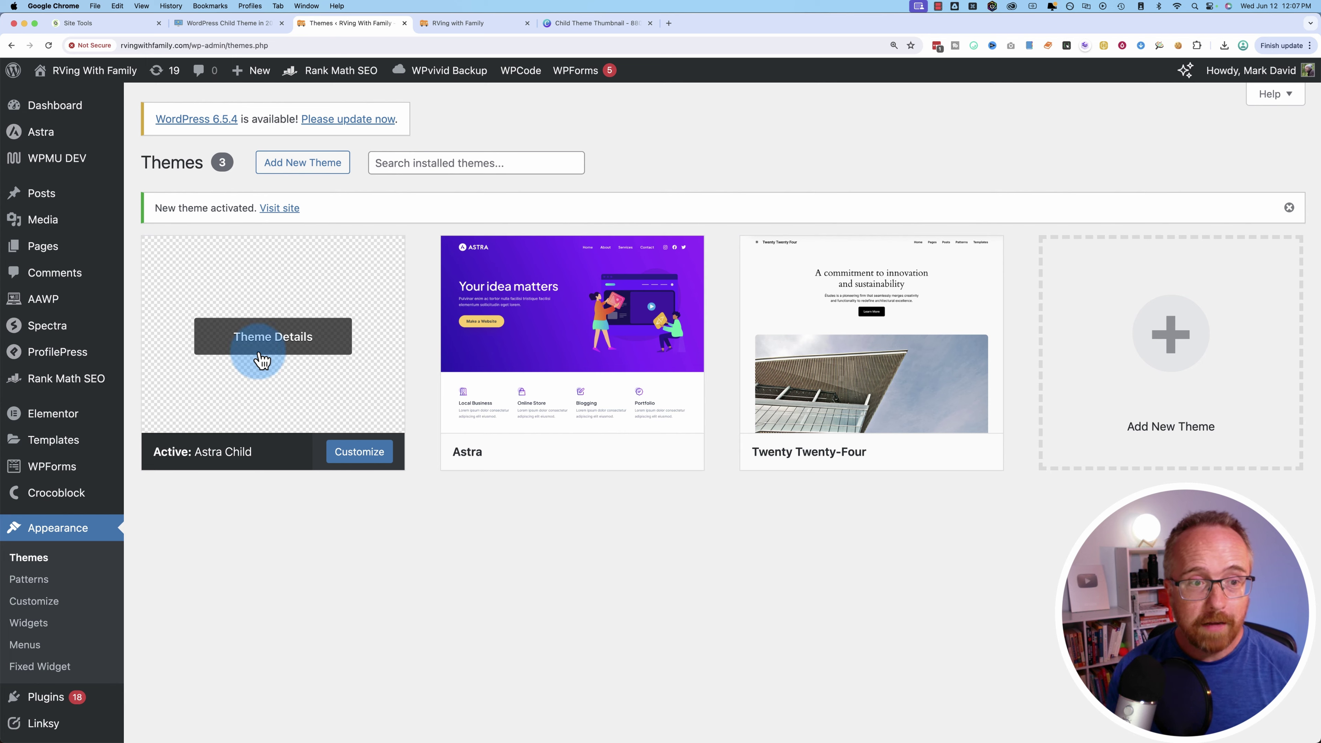
Bring up the Canva Child Theme Thumbnail design and deselect its title text
{"action": "left_click", "coordinate": [593, 25]}
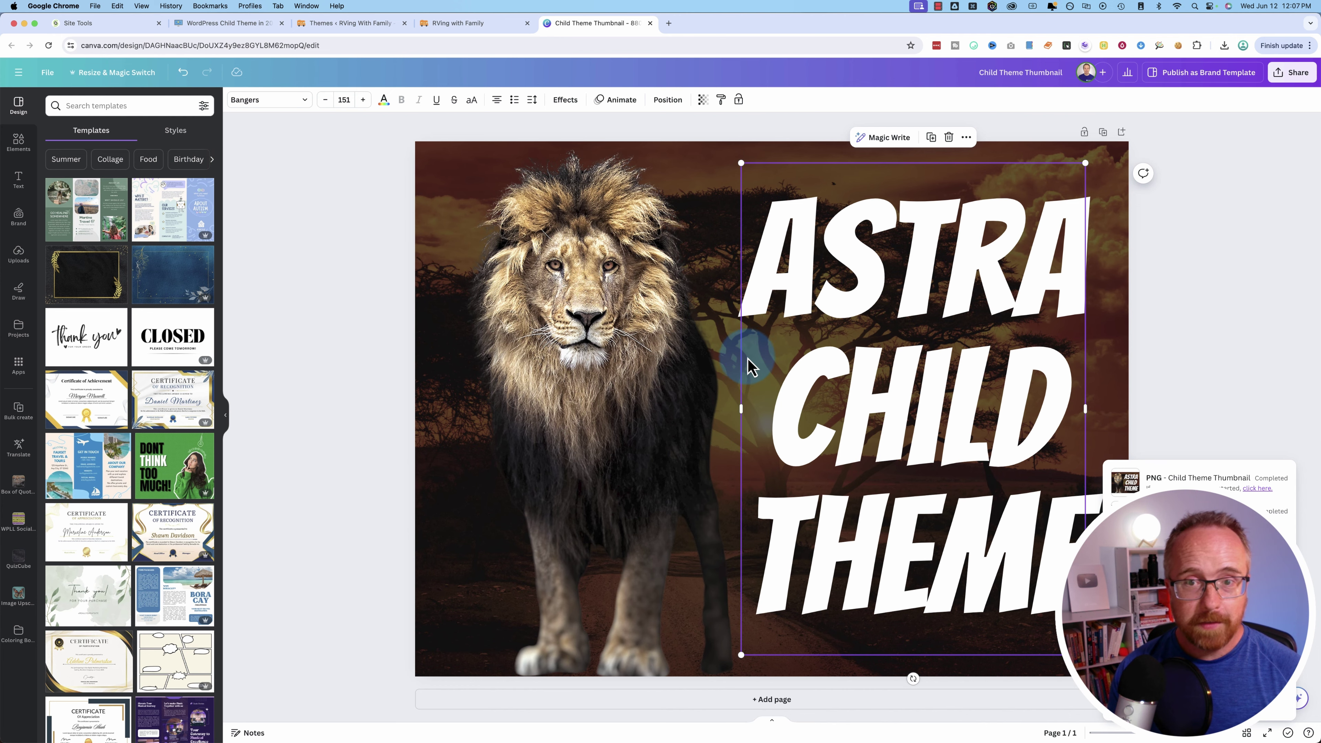
{"action": "left_click", "coordinate": [1141, 331]}
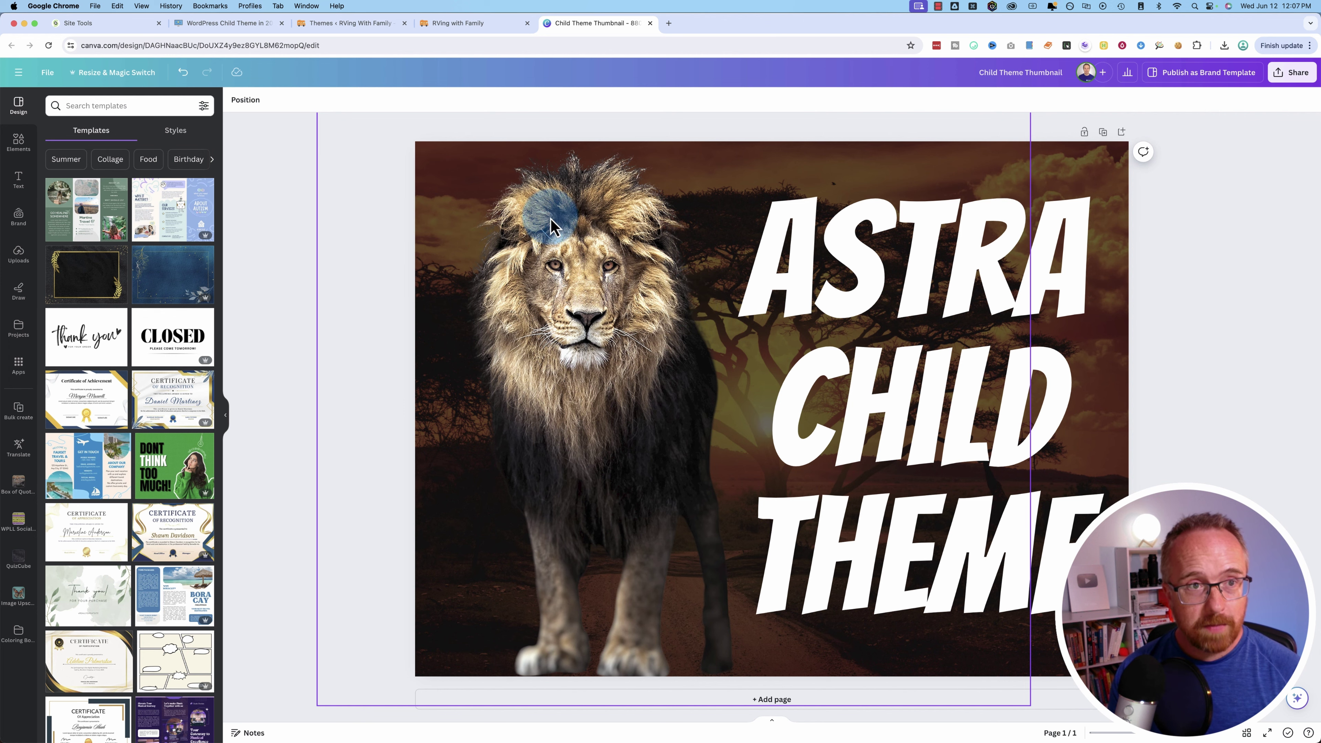
Close functions.php and upload screenshot.png into the astra-child folder
{"action": "left_click", "coordinate": [88, 26]}
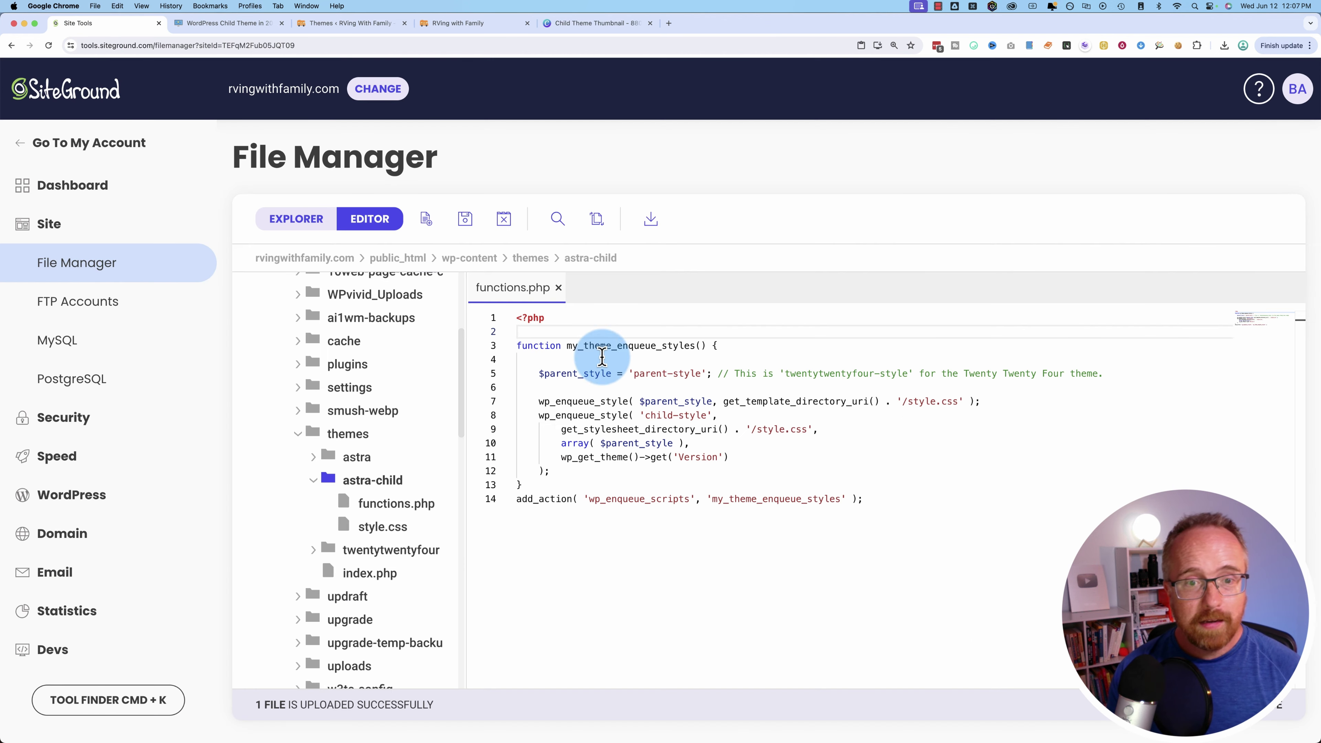
{"action": "left_click", "coordinate": [559, 289]}
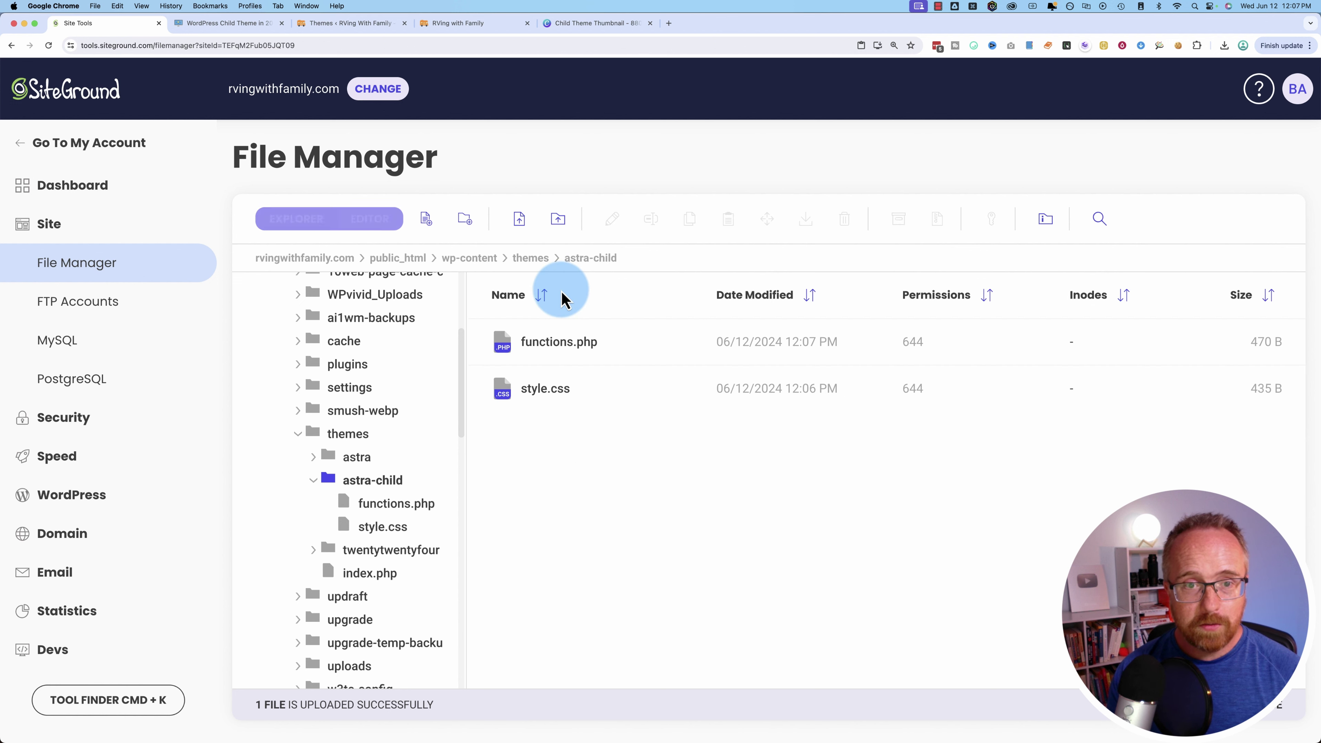
{"action": "left_click_drag", "start_coordinate": [618, 400], "coordinate": [736, 430]}
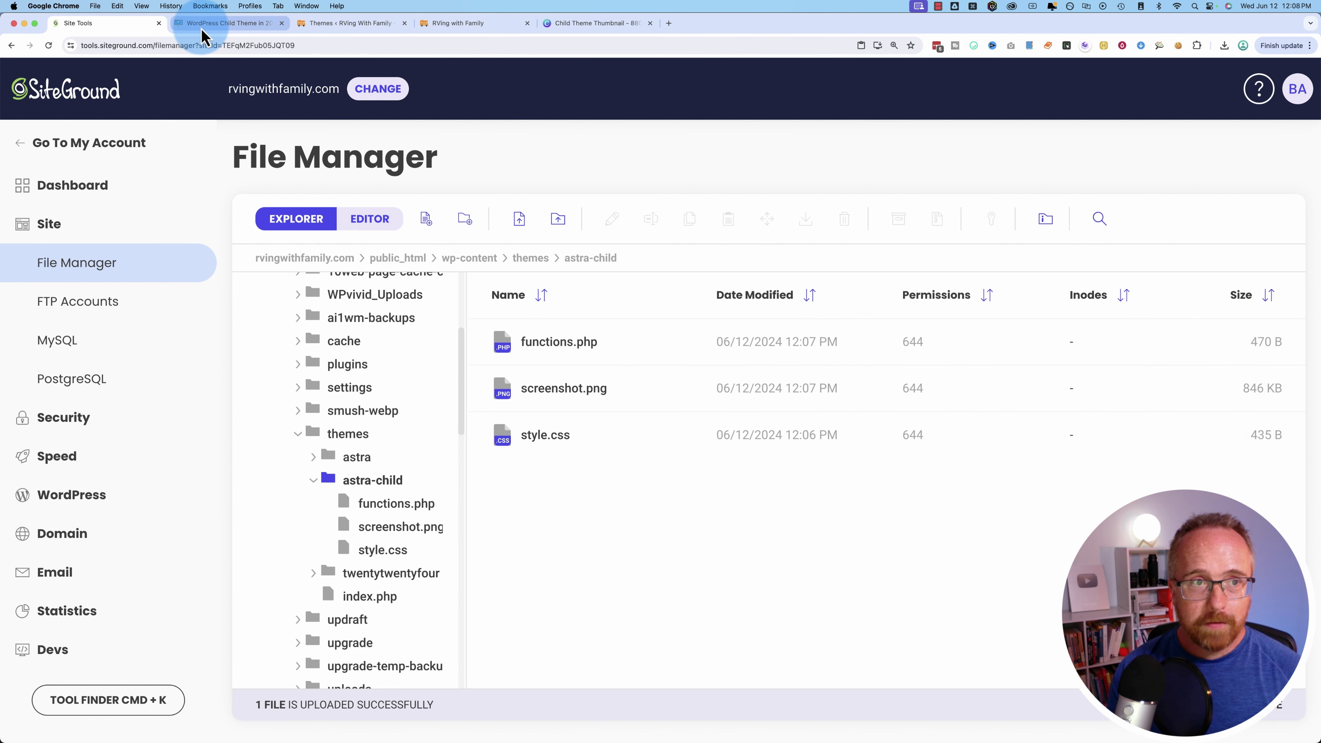
Reload the WordPress Themes page to show Astra Child's lion thumbnail
{"action": "left_click", "coordinate": [223, 23]}
{"action": "left_click", "coordinate": [347, 23]}
{"action": "left_click", "coordinate": [48, 45]}
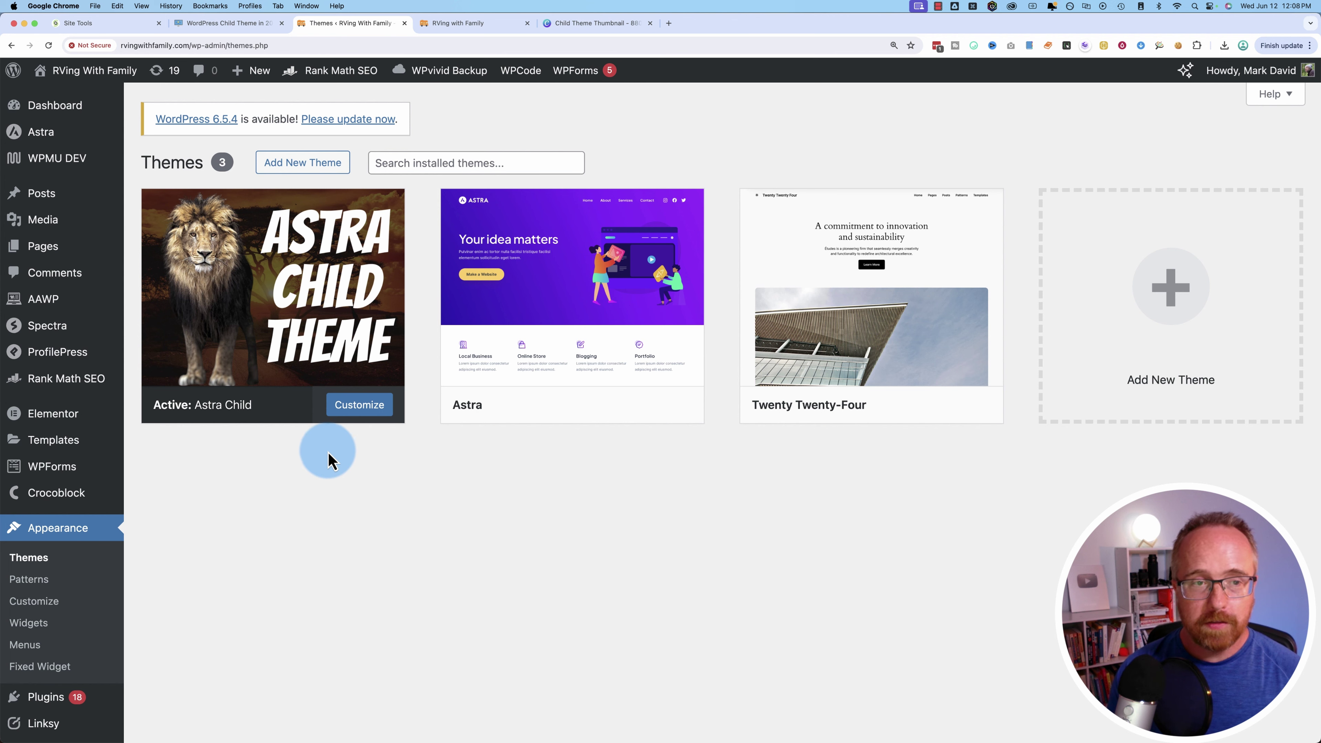
Switch from the Themes page to the RVing with Family blog tab
{"action": "mouse_move", "coordinate": [306, 260]}
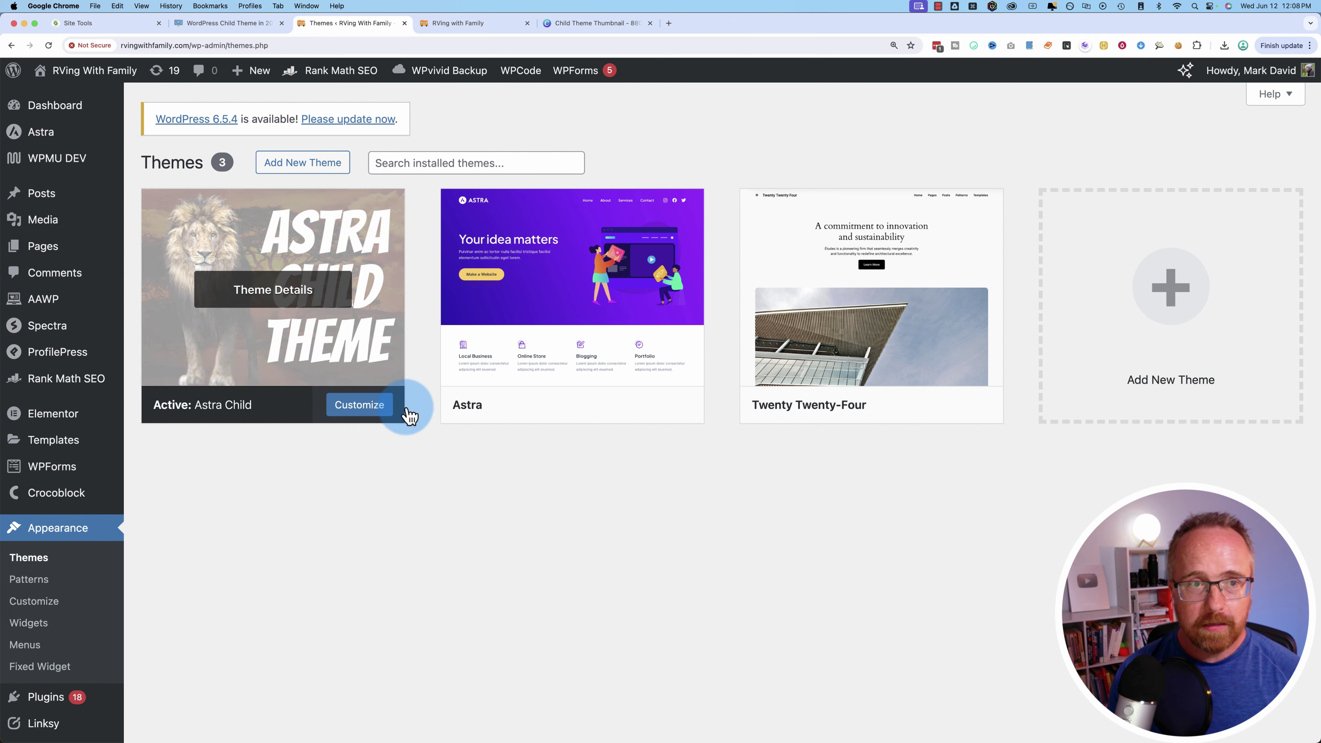
{"action": "key", "text": "ctrl+Tab"}
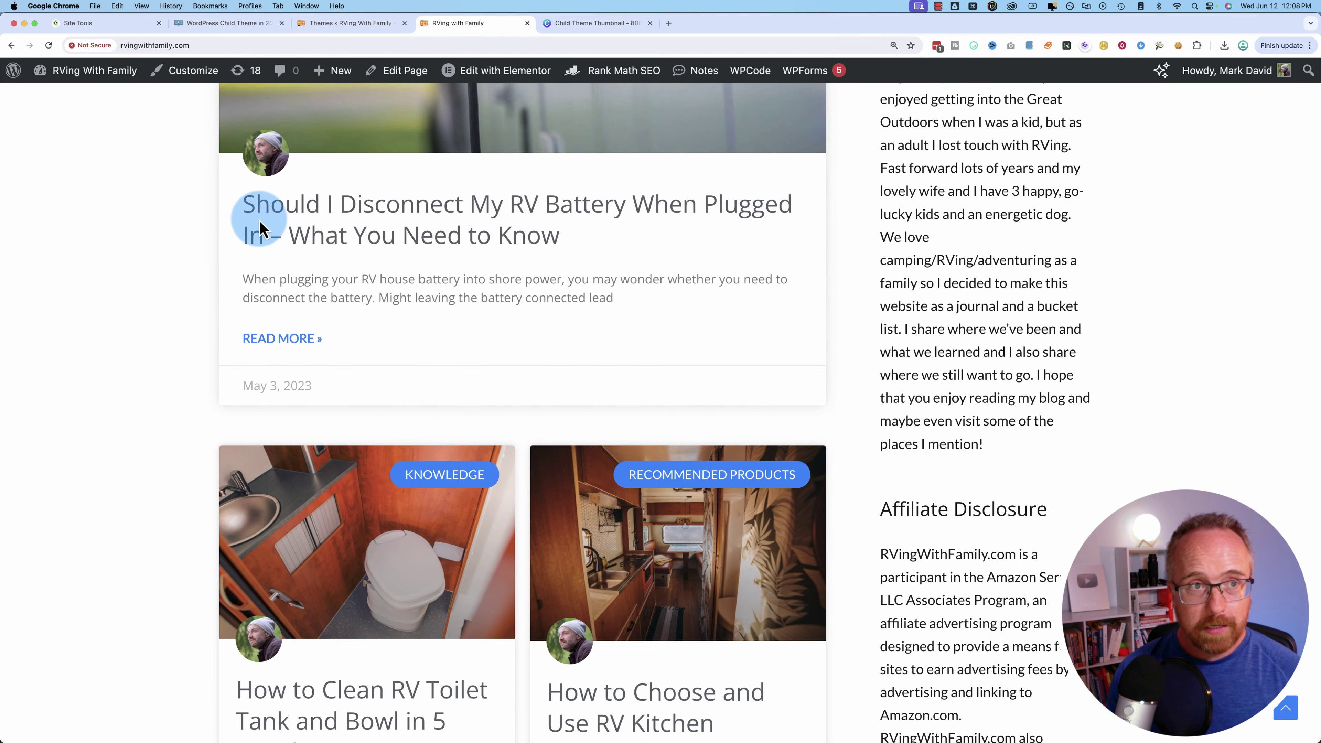
Glance at the child theme article, then return to the SiteGround File Manager
{"action": "left_click", "coordinate": [255, 30]}
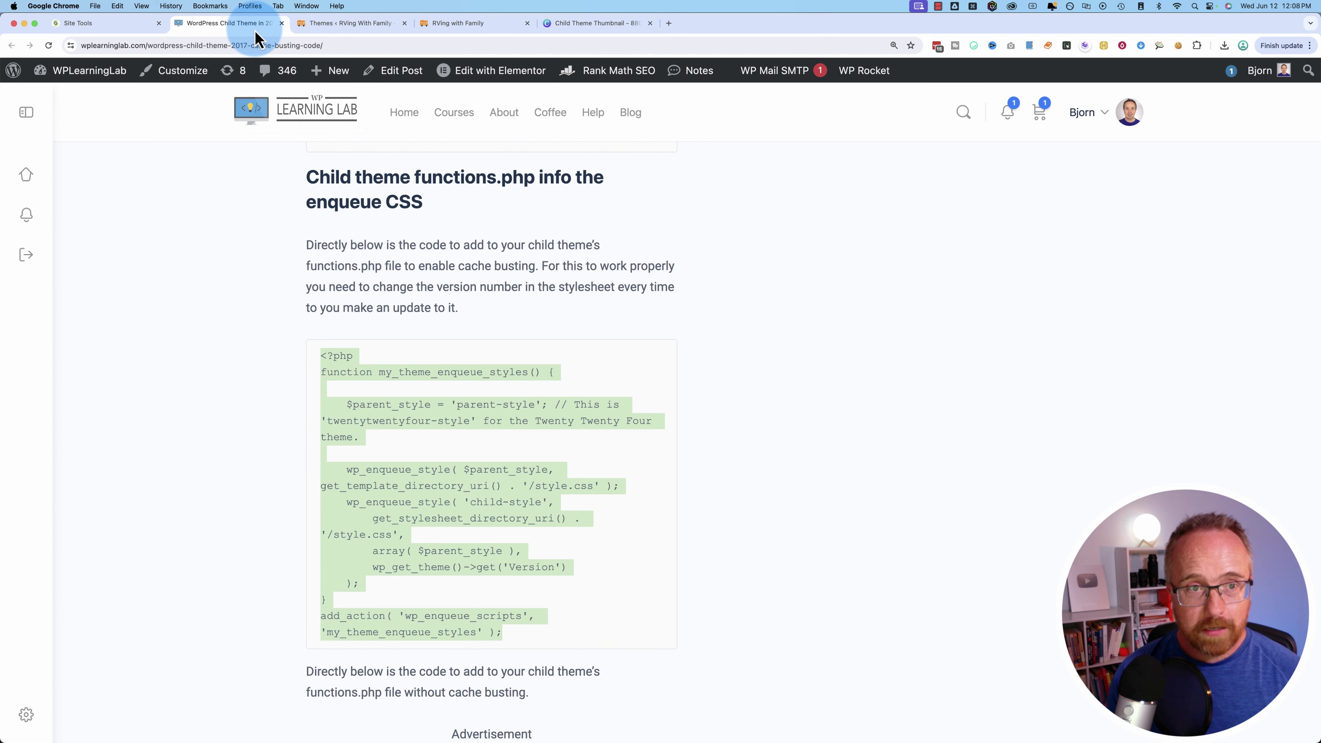
{"action": "key", "text": "ctrl+shift+Tab"}
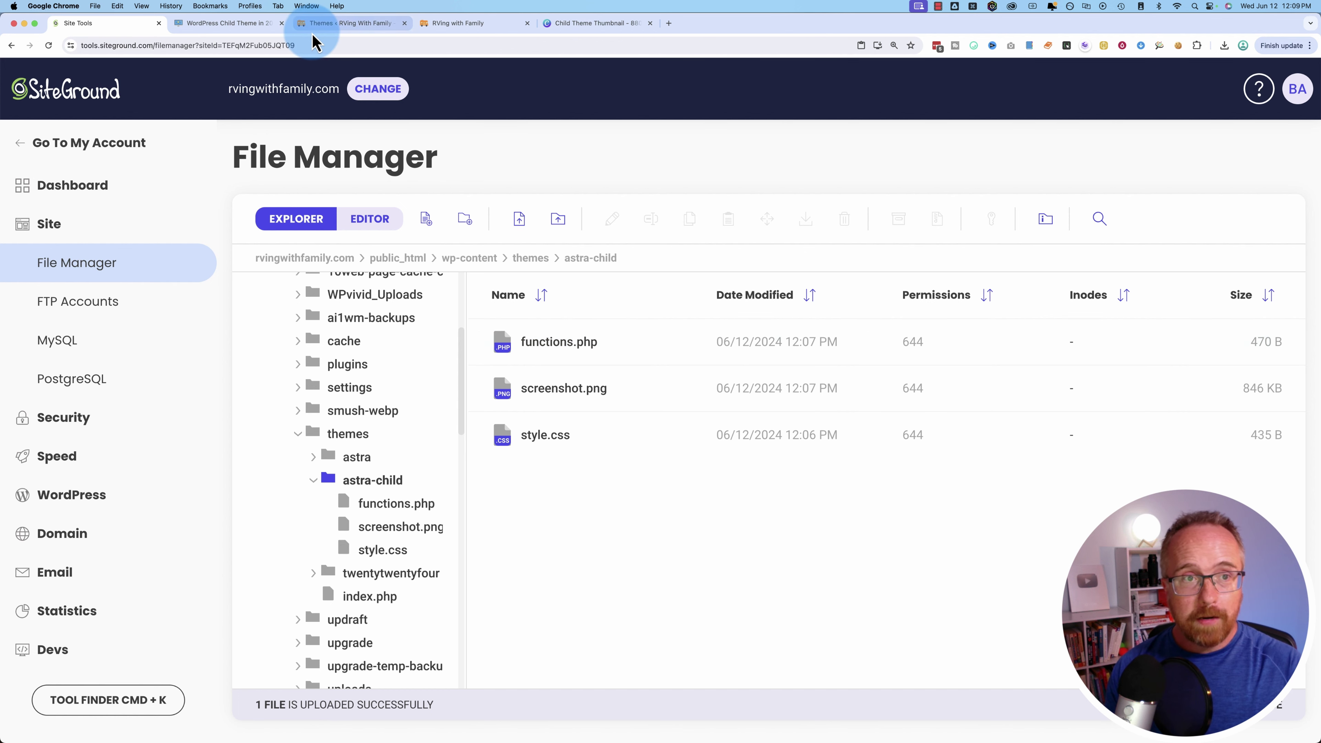
Pass by the Themes page and return to the File Manager's astra-child folder
{"action": "left_click", "coordinate": [322, 23]}
{"action": "mouse_move", "coordinate": [536, 356]}
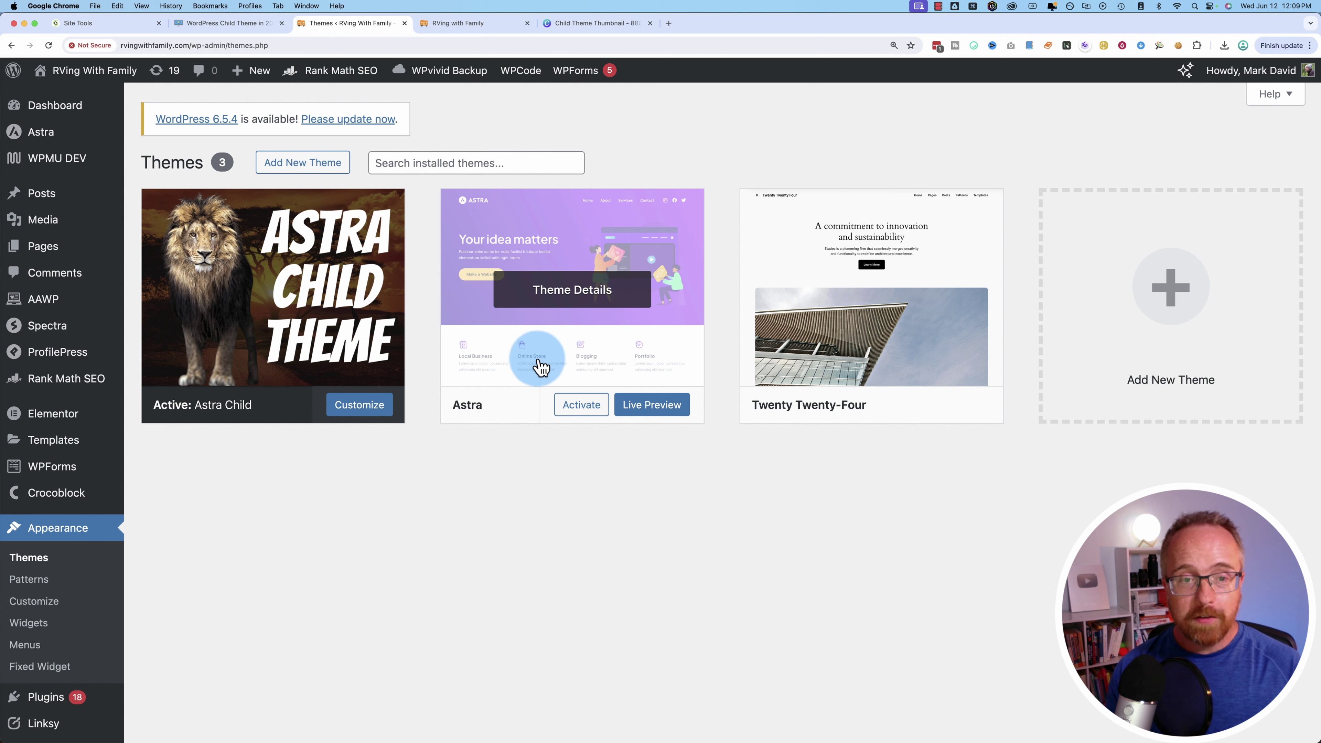
{"action": "left_click", "coordinate": [122, 25]}
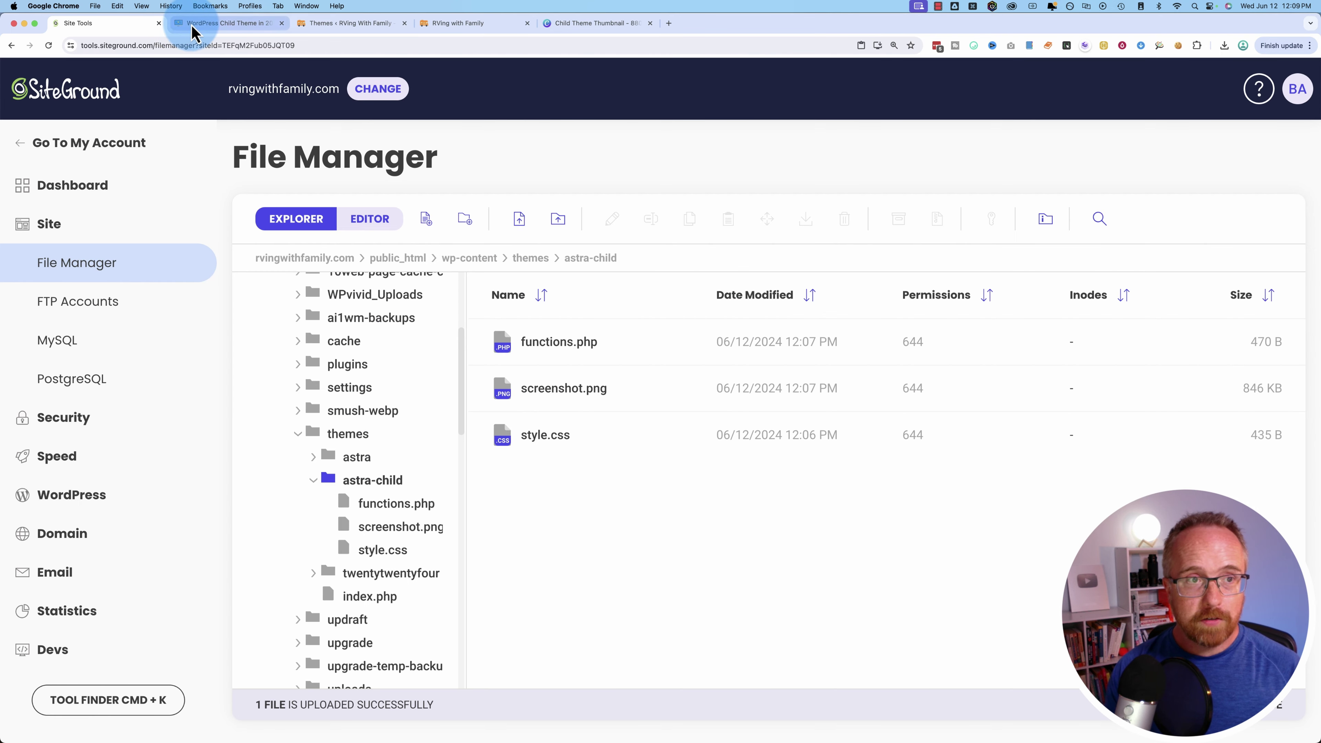
Open functions.php in themes > astra and scroll through its 186 lines of includes
{"action": "left_click", "coordinate": [543, 263]}
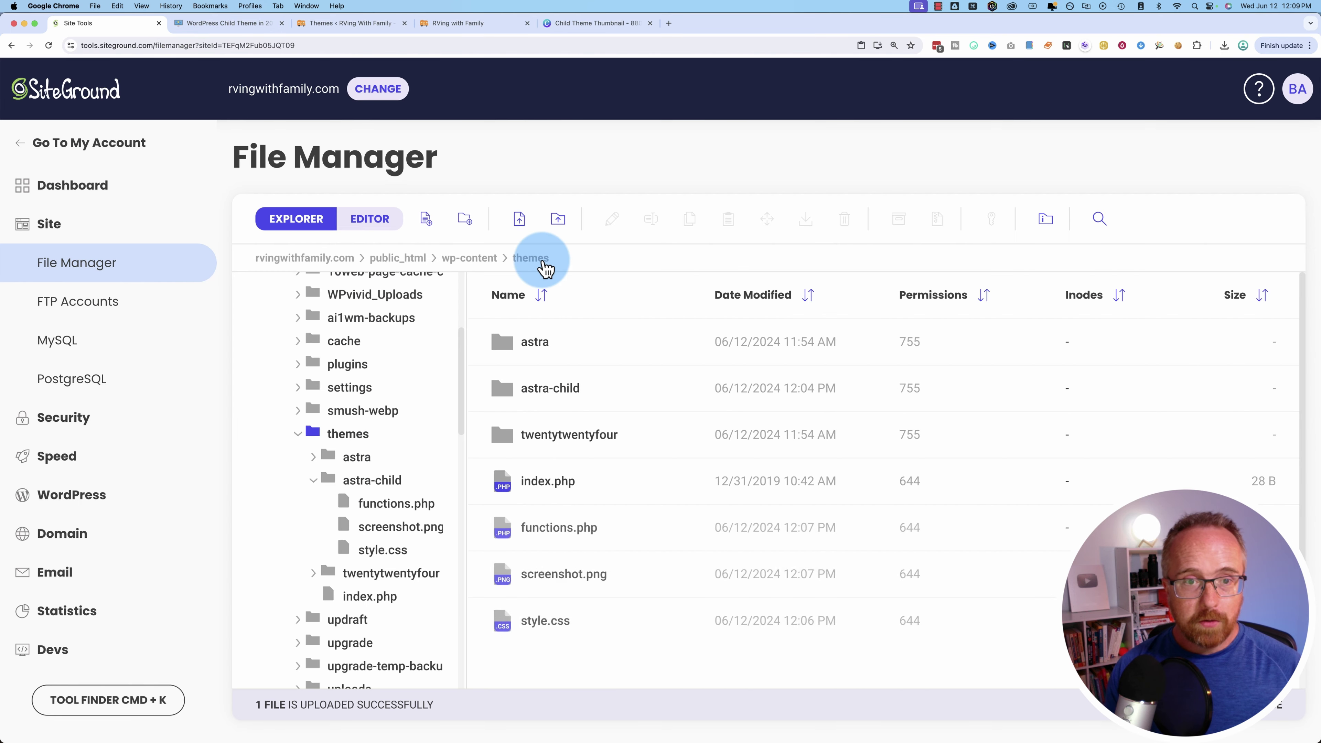
{"action": "double_click", "coordinate": [561, 345]}
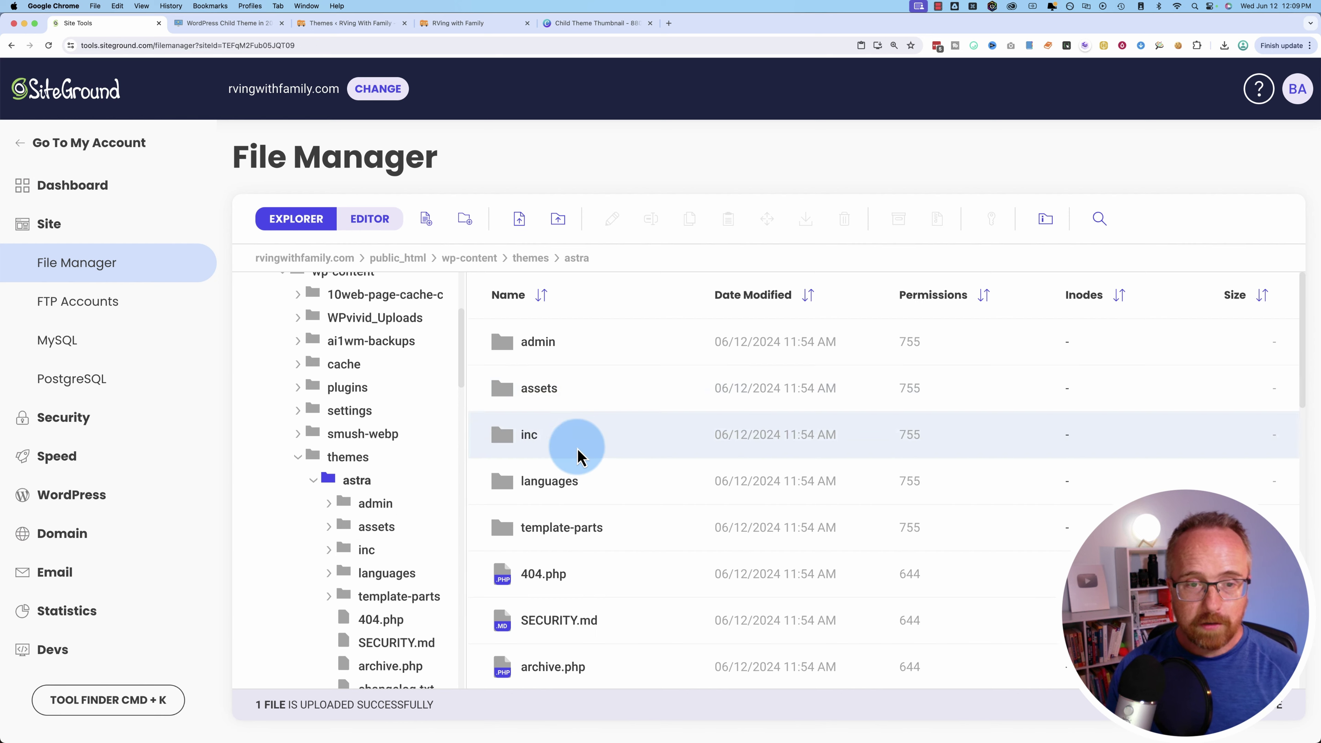
{"action": "scroll", "coordinate": [598, 494], "scroll_direction": "down", "scroll_amount": 7}
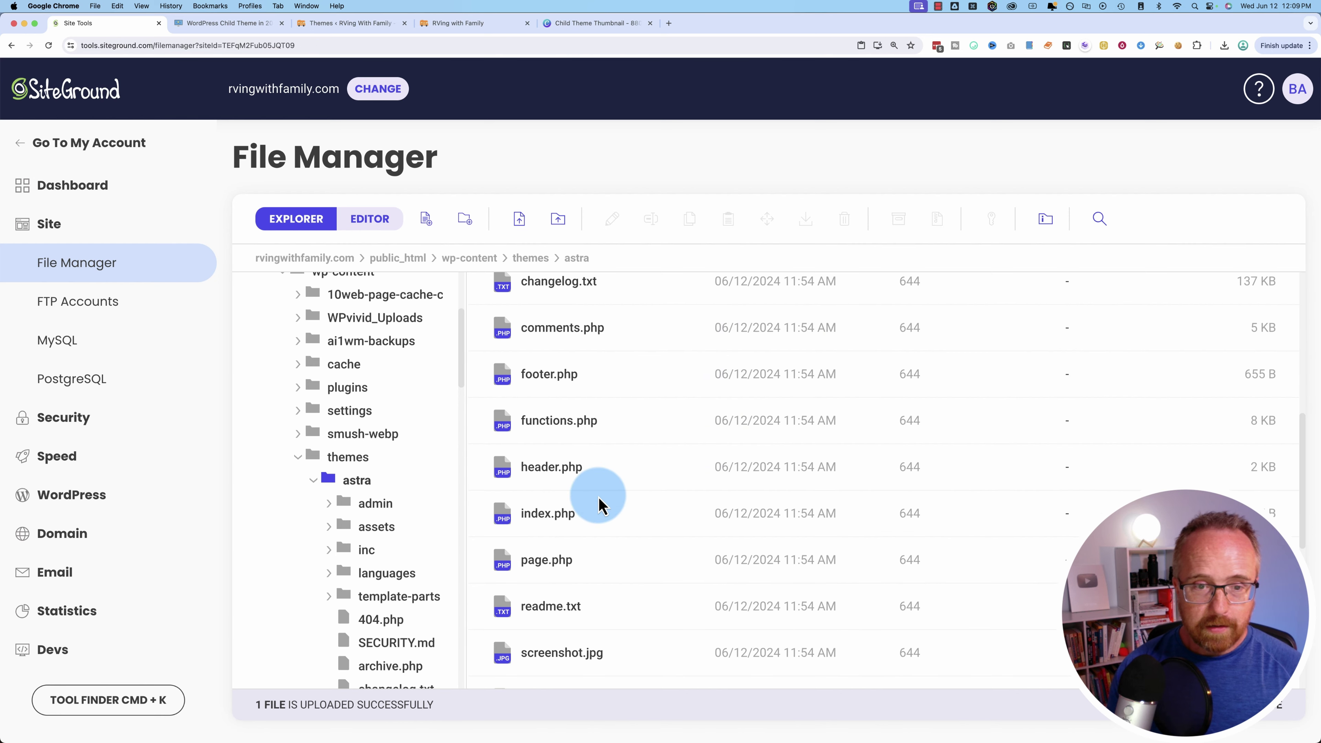
{"action": "double_click", "coordinate": [613, 431]}
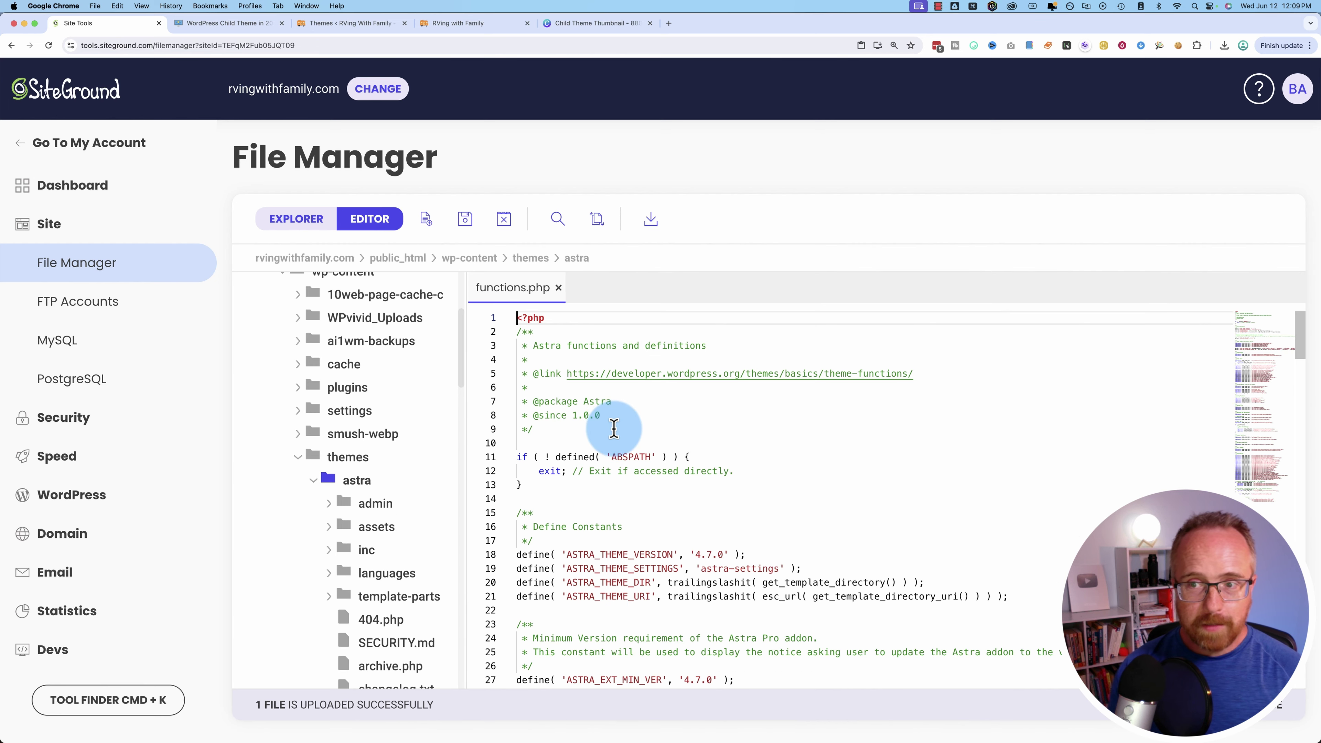
{"action": "scroll", "coordinate": [611, 424], "scroll_direction": "down", "scroll_amount": 15}
{"action": "scroll", "coordinate": [613, 428], "scroll_direction": "down", "scroll_amount": 20}
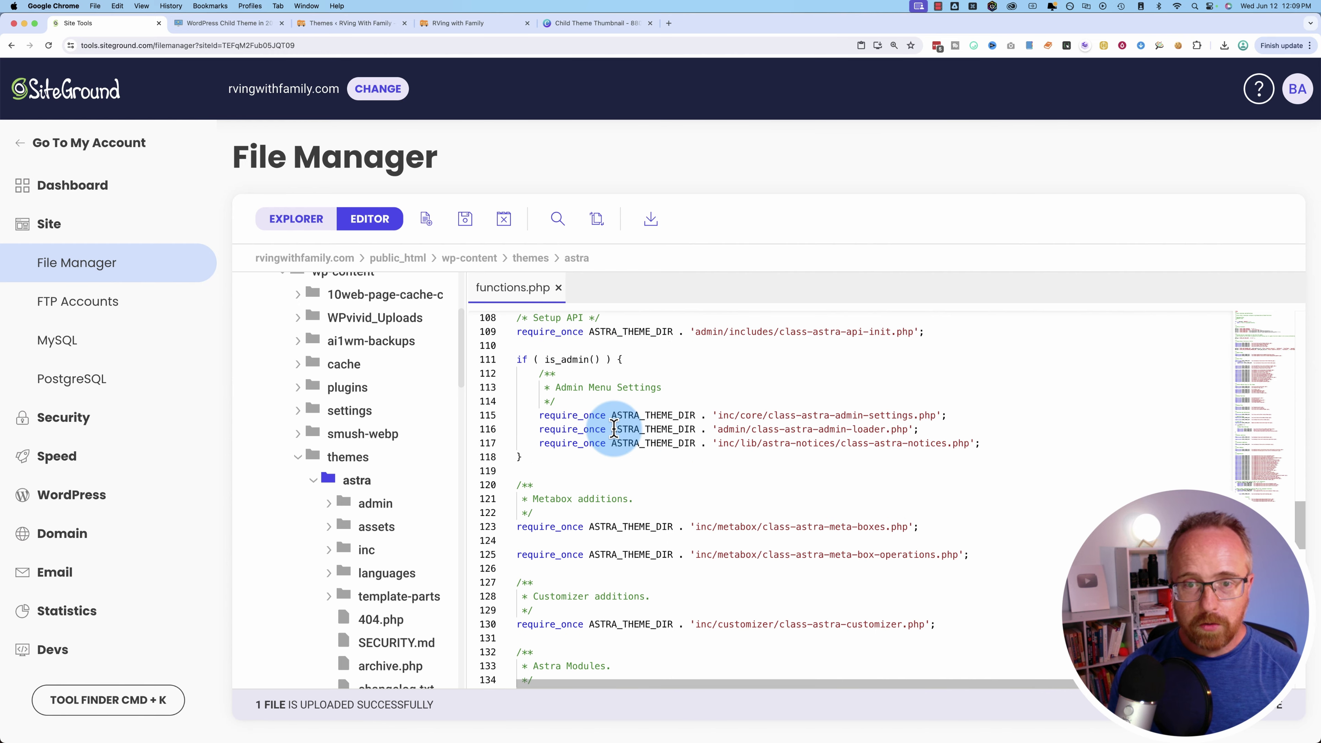
{"action": "scroll", "coordinate": [614, 427], "scroll_direction": "up", "scroll_amount": 5}
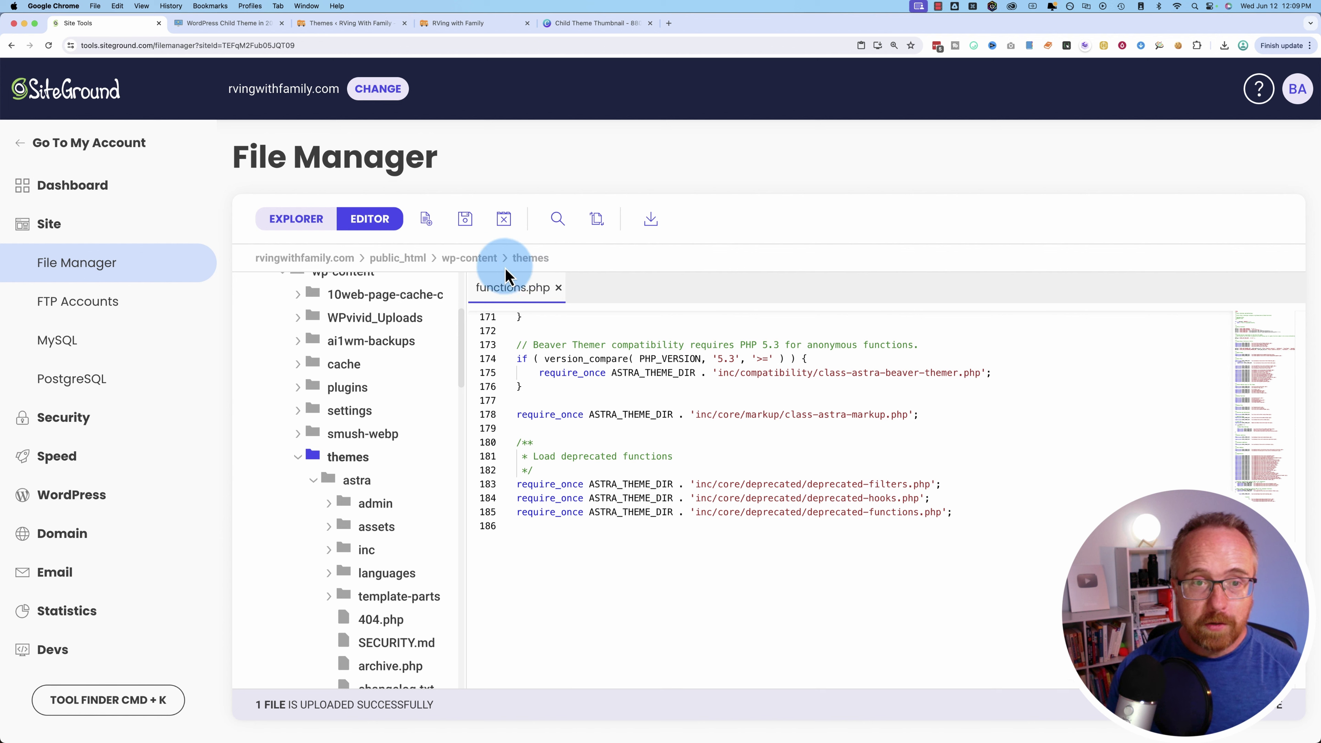
Close functions.php, browse to themes > astra and copy header.php
{"action": "left_click", "coordinate": [489, 259]}
{"action": "left_click", "coordinate": [558, 287]}
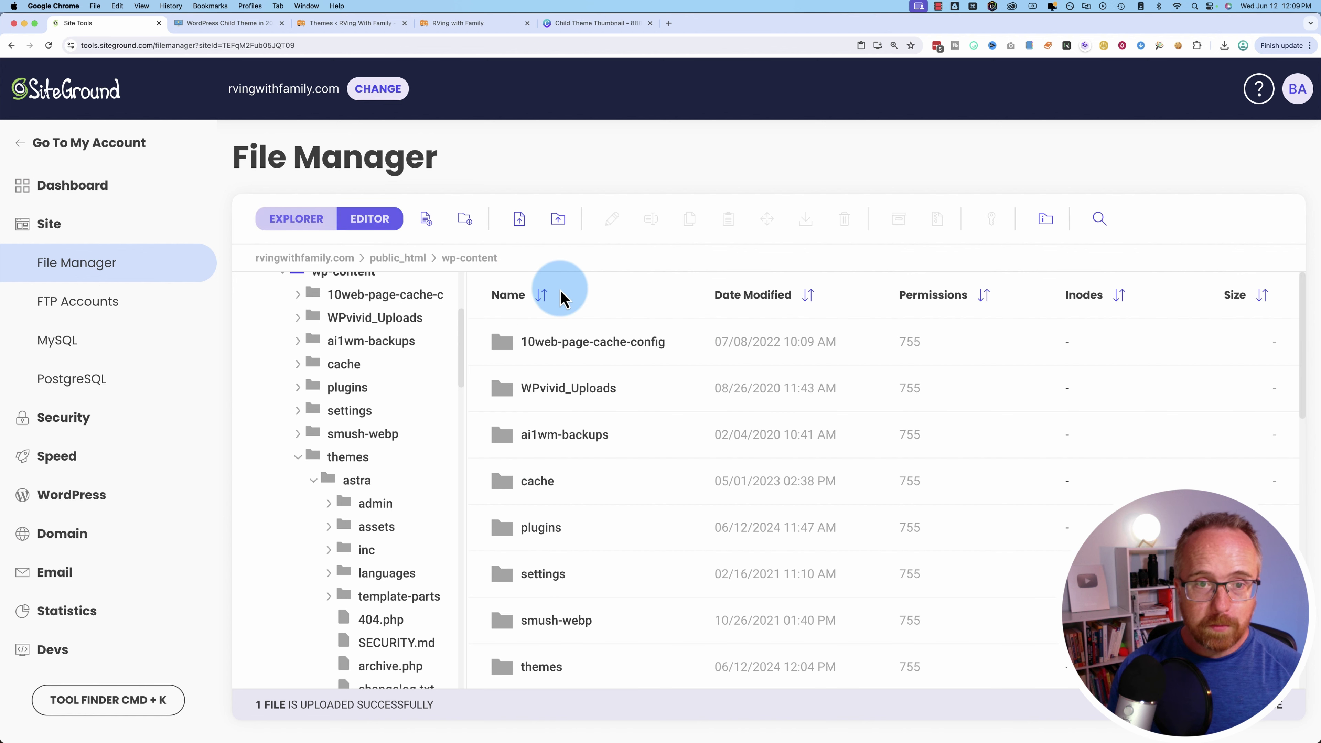
{"action": "left_click", "coordinate": [593, 666]}
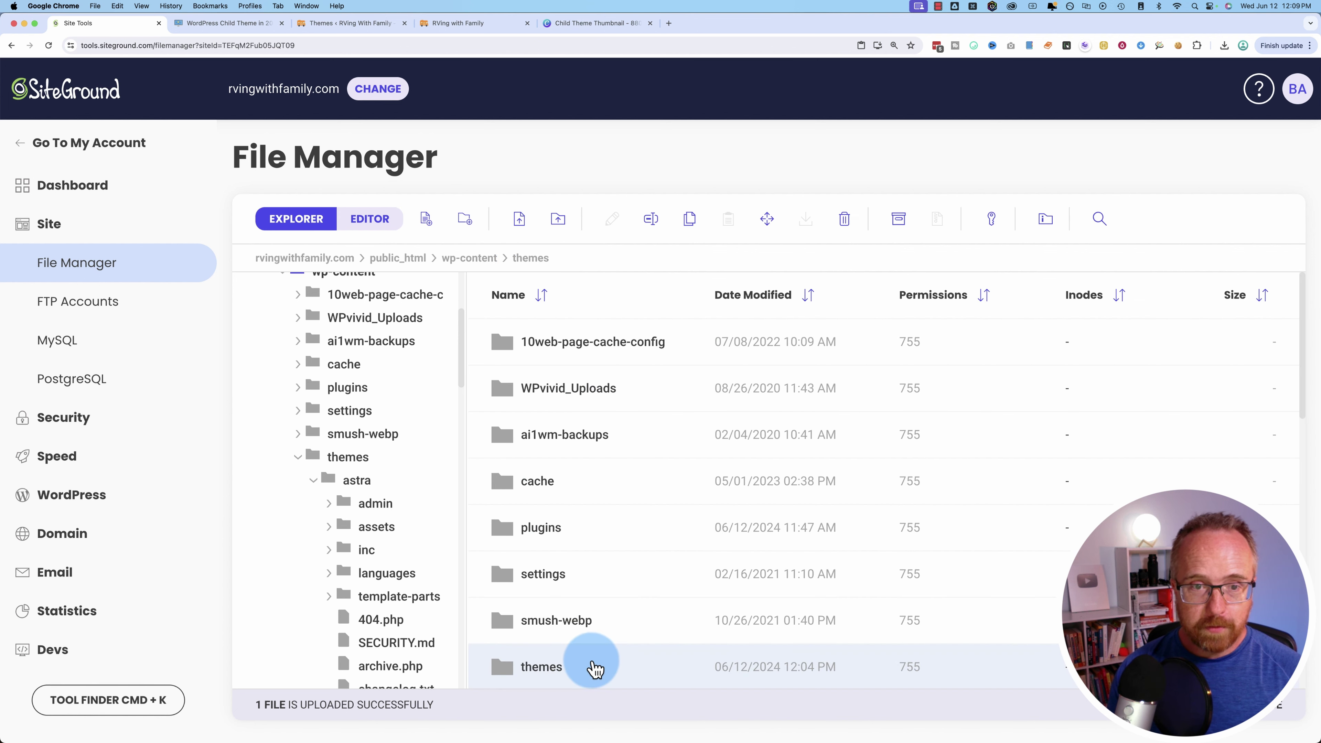
{"action": "double_click", "coordinate": [592, 666]}
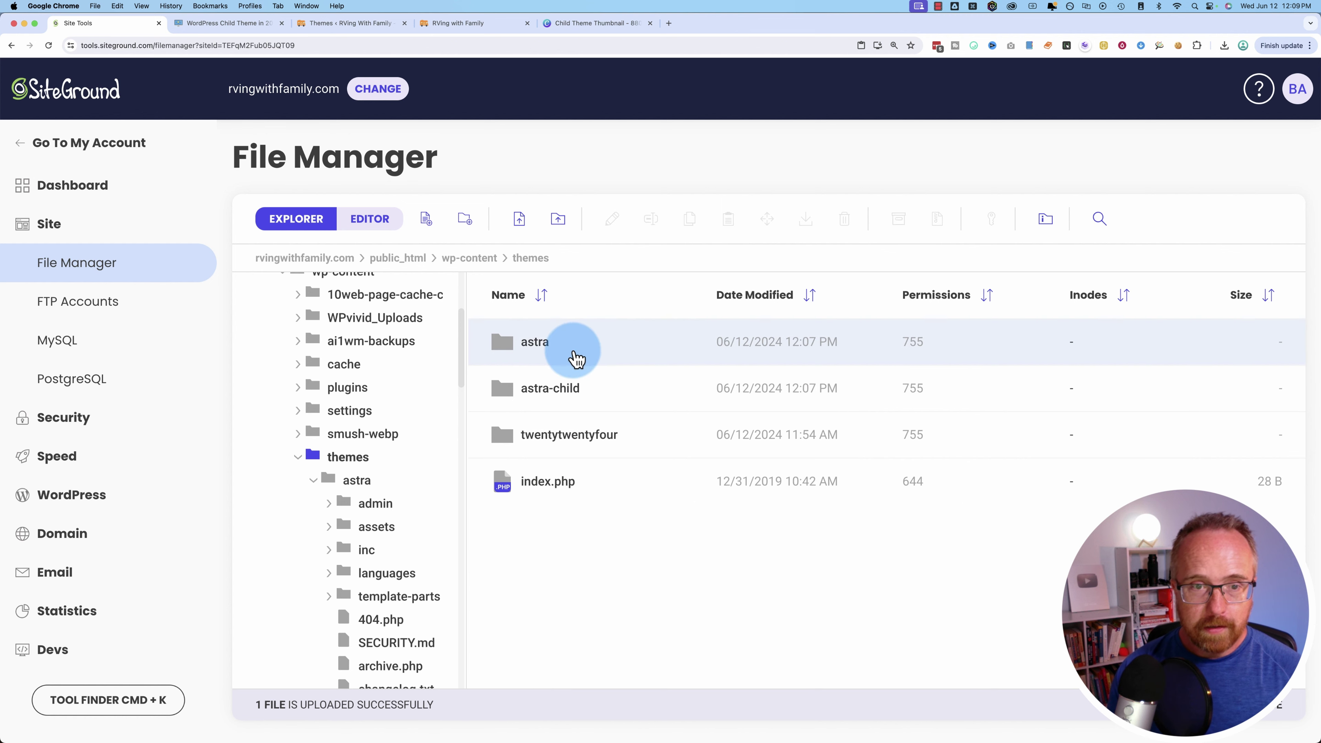
{"action": "double_click", "coordinate": [576, 358]}
{"action": "scroll", "coordinate": [567, 568], "scroll_direction": "down", "scroll_amount": 5}
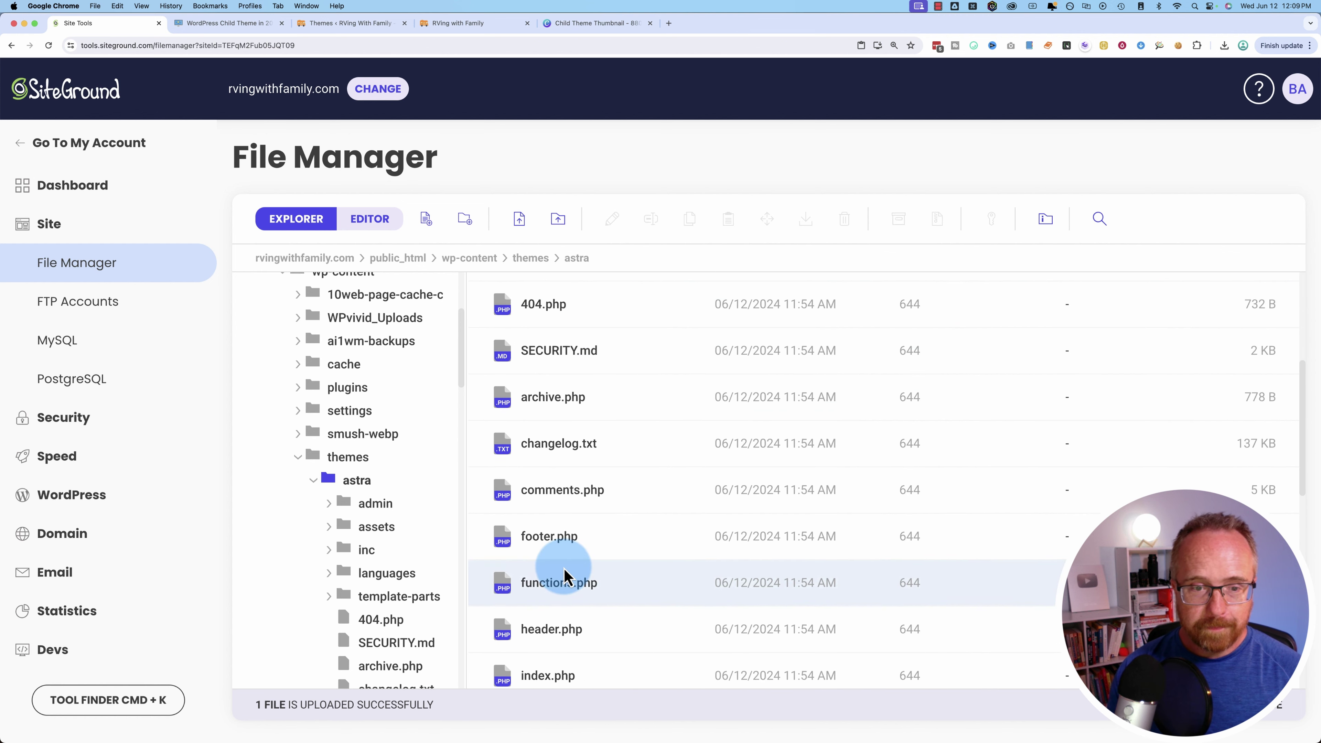
{"action": "scroll", "coordinate": [569, 466], "scroll_direction": "down", "scroll_amount": 3}
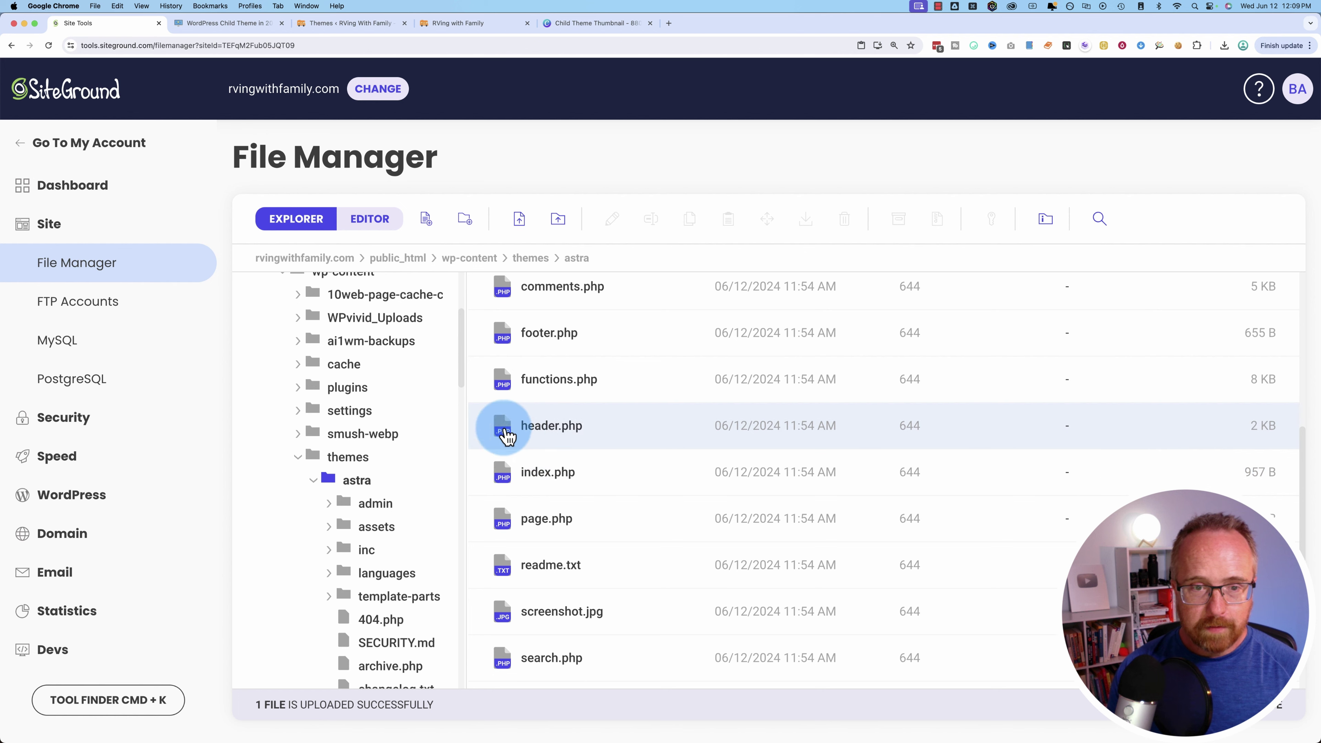
{"action": "right_click", "coordinate": [619, 425]}
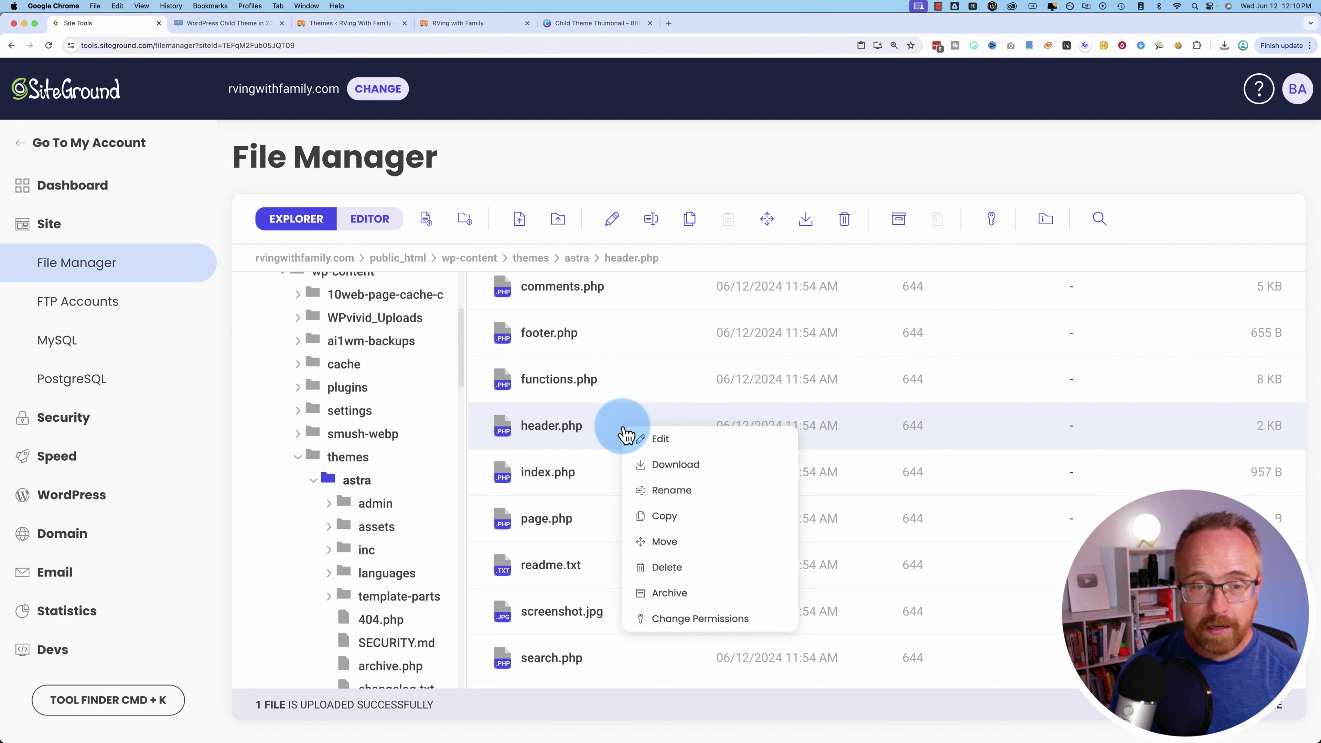
{"action": "left_click", "coordinate": [645, 531]}
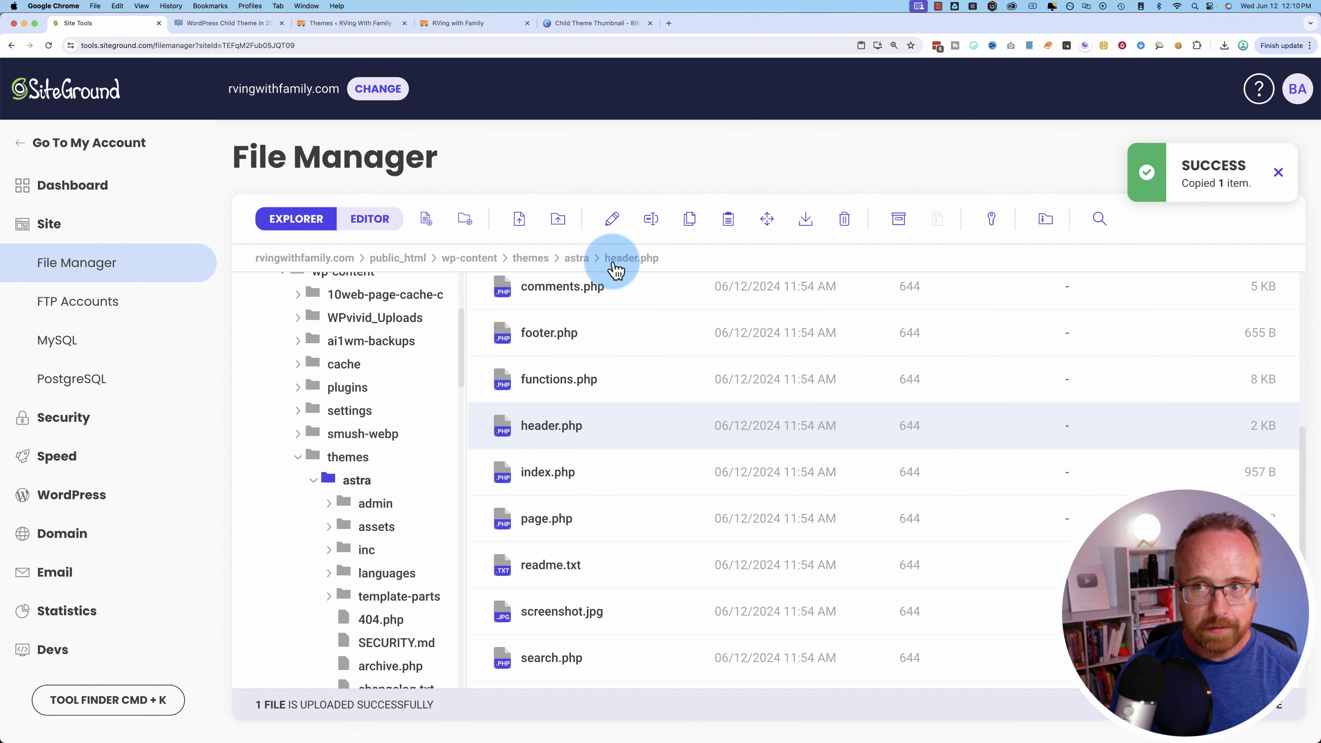
Paste the copied header.php into the astra-child folder
{"action": "left_click", "coordinate": [577, 260]}
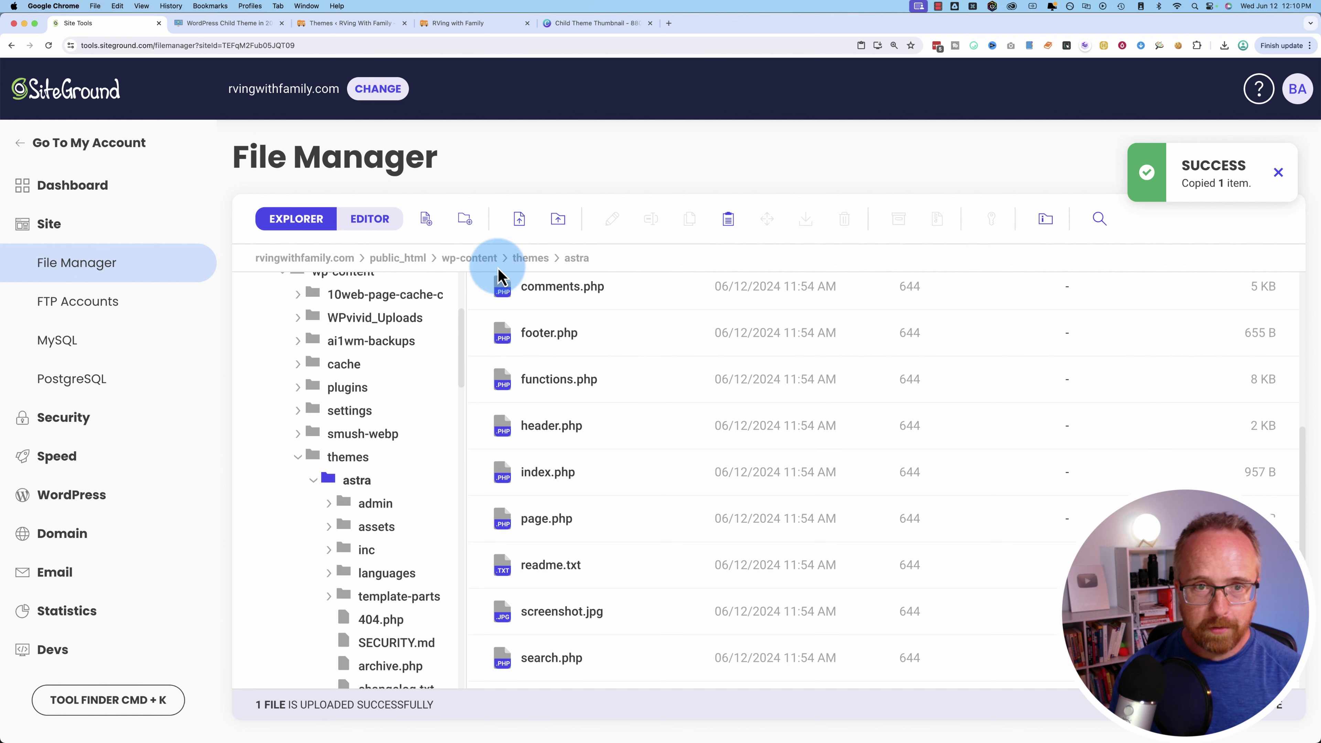
{"action": "left_click", "coordinate": [538, 341]}
{"action": "left_click", "coordinate": [530, 258]}
{"action": "left_click", "coordinate": [614, 389]}
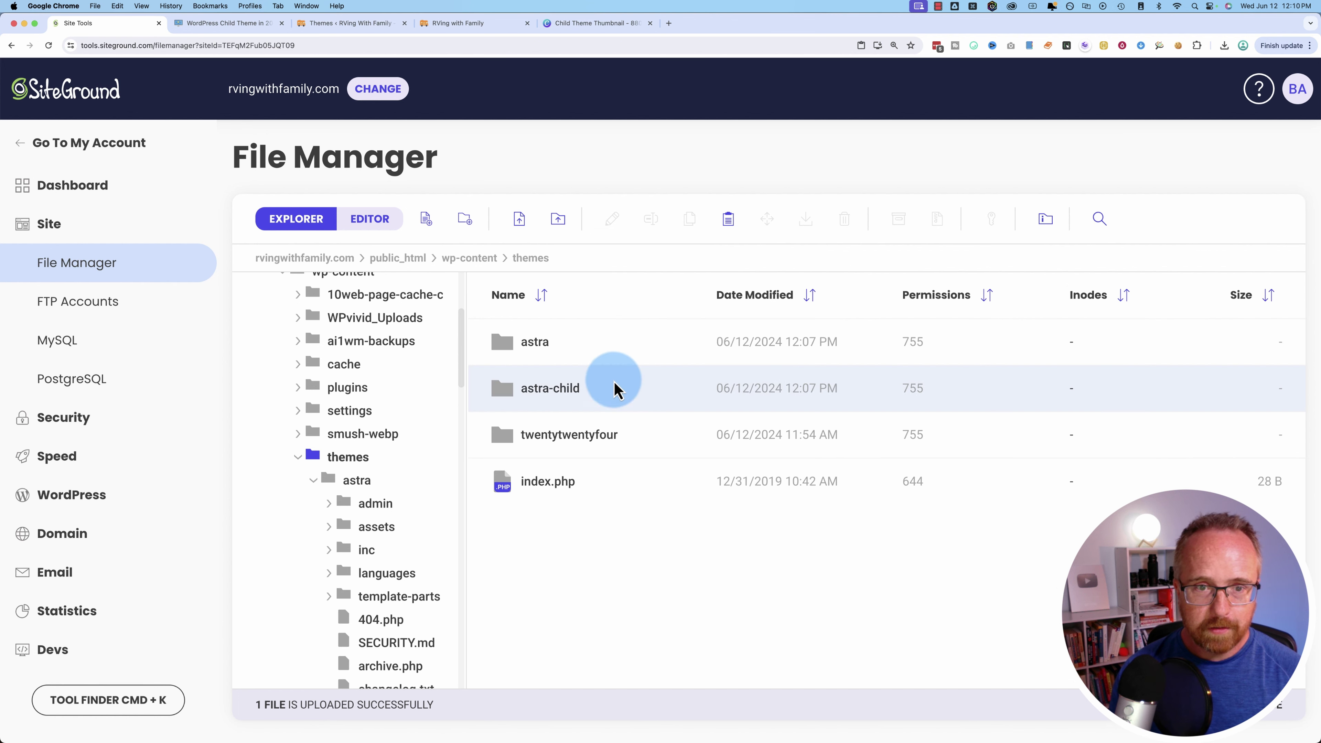
{"action": "double_click", "coordinate": [615, 403]}
{"action": "right_click", "coordinate": [578, 492]}
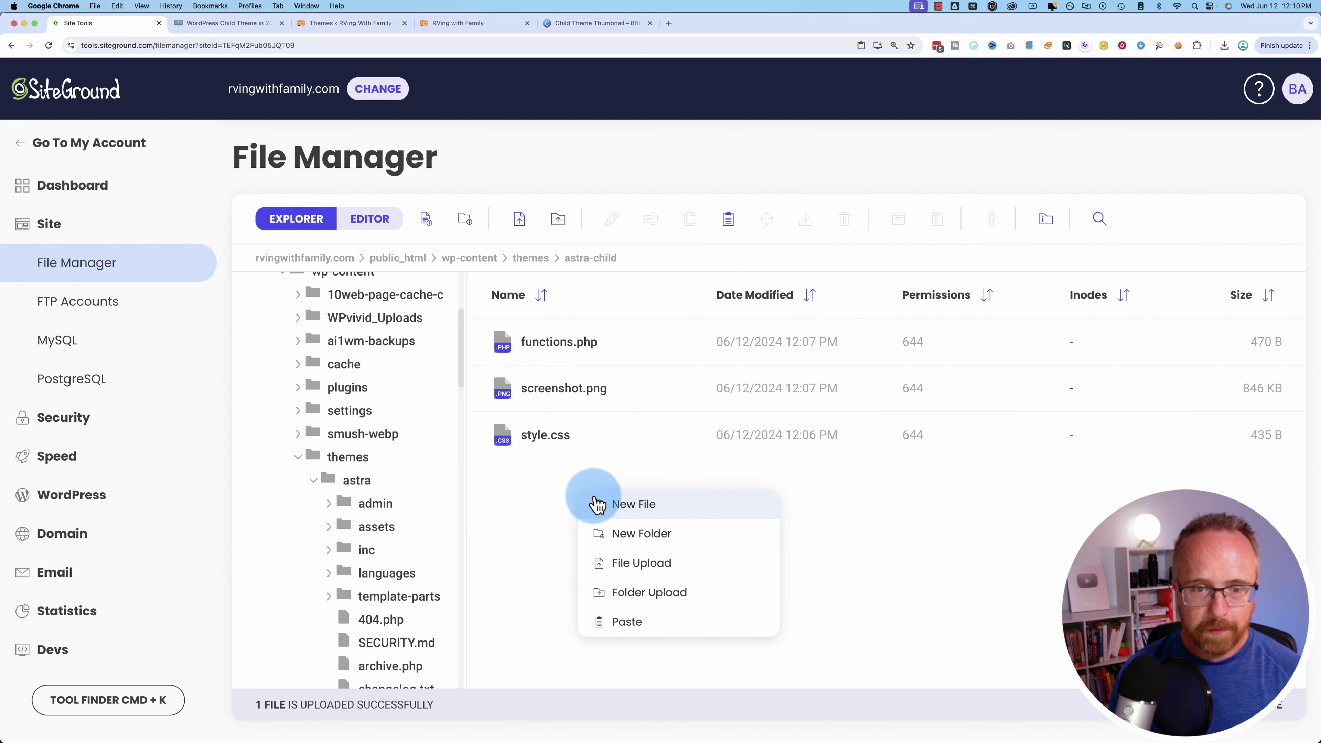
{"action": "left_click", "coordinate": [665, 593]}
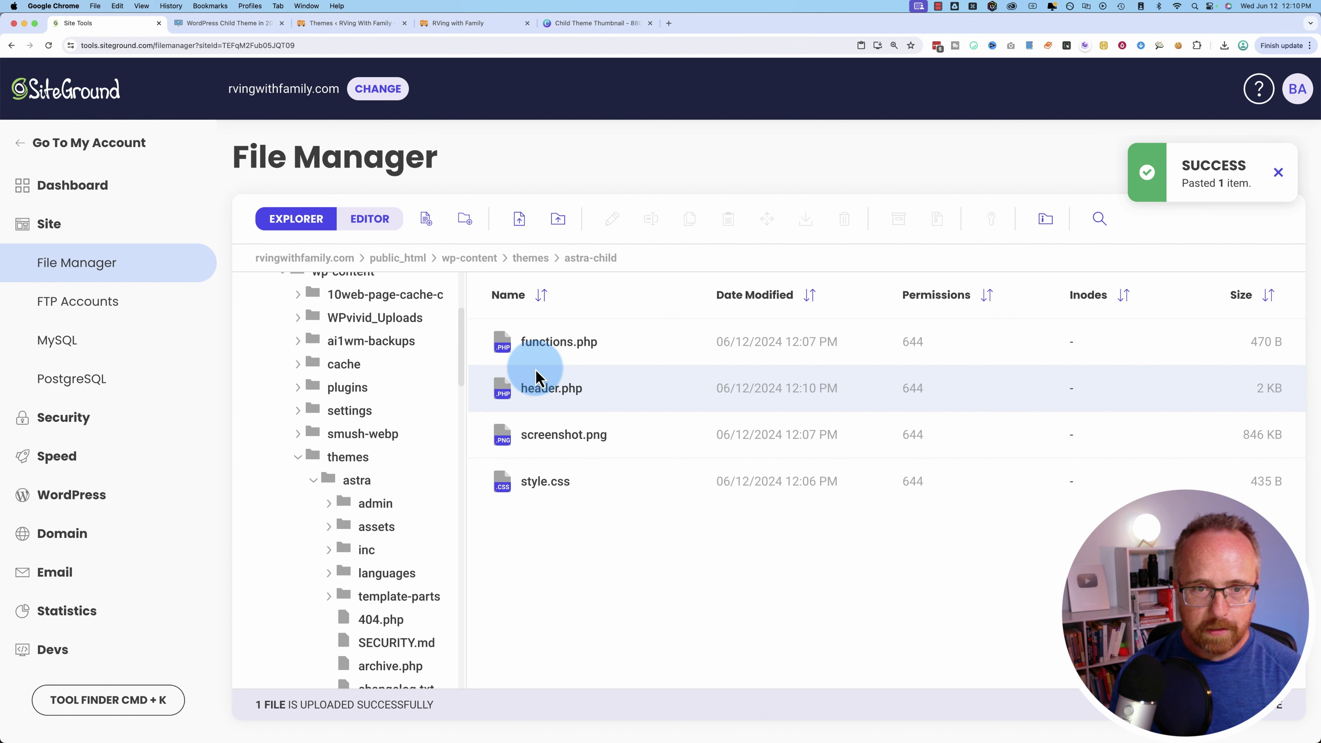
Open astra-child's header.php and highlight the astra_schema_body and astra_body_top lines
{"action": "double_click", "coordinate": [589, 393]}
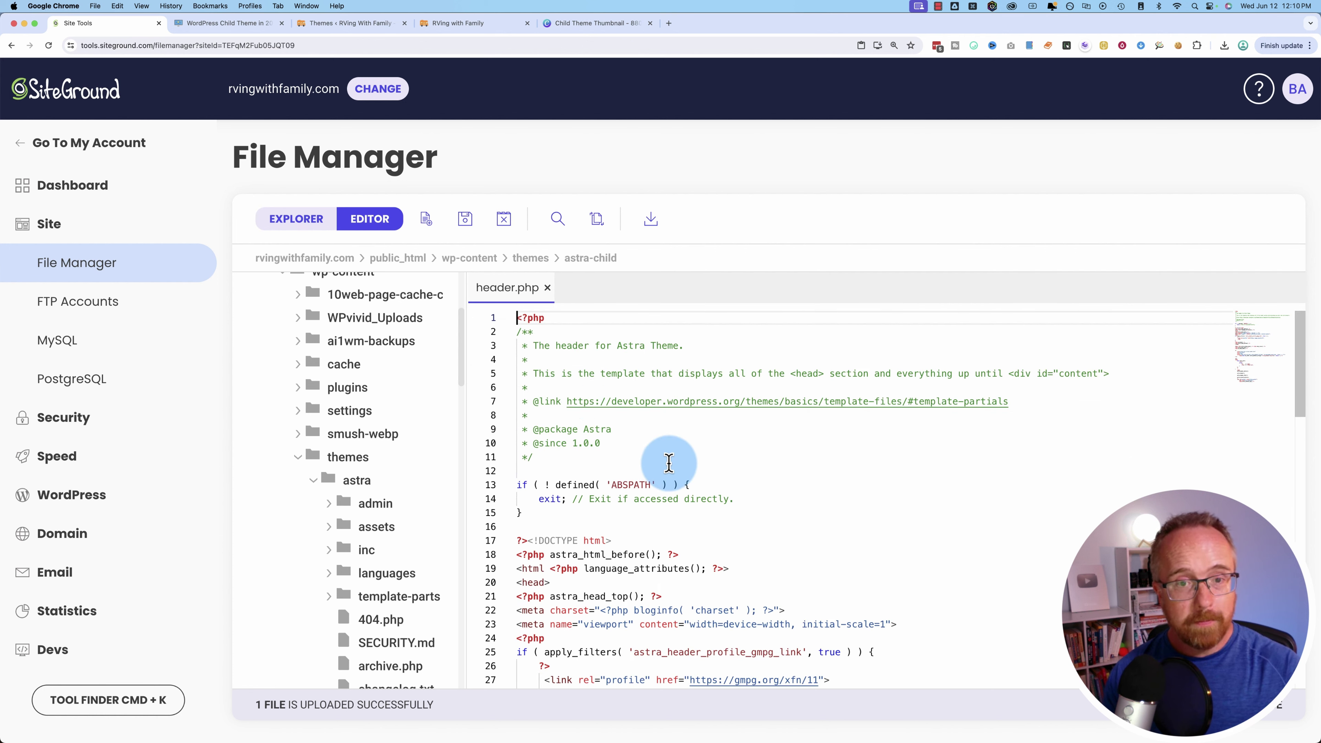
{"action": "scroll", "coordinate": [752, 534], "scroll_direction": "down", "scroll_amount": 5}
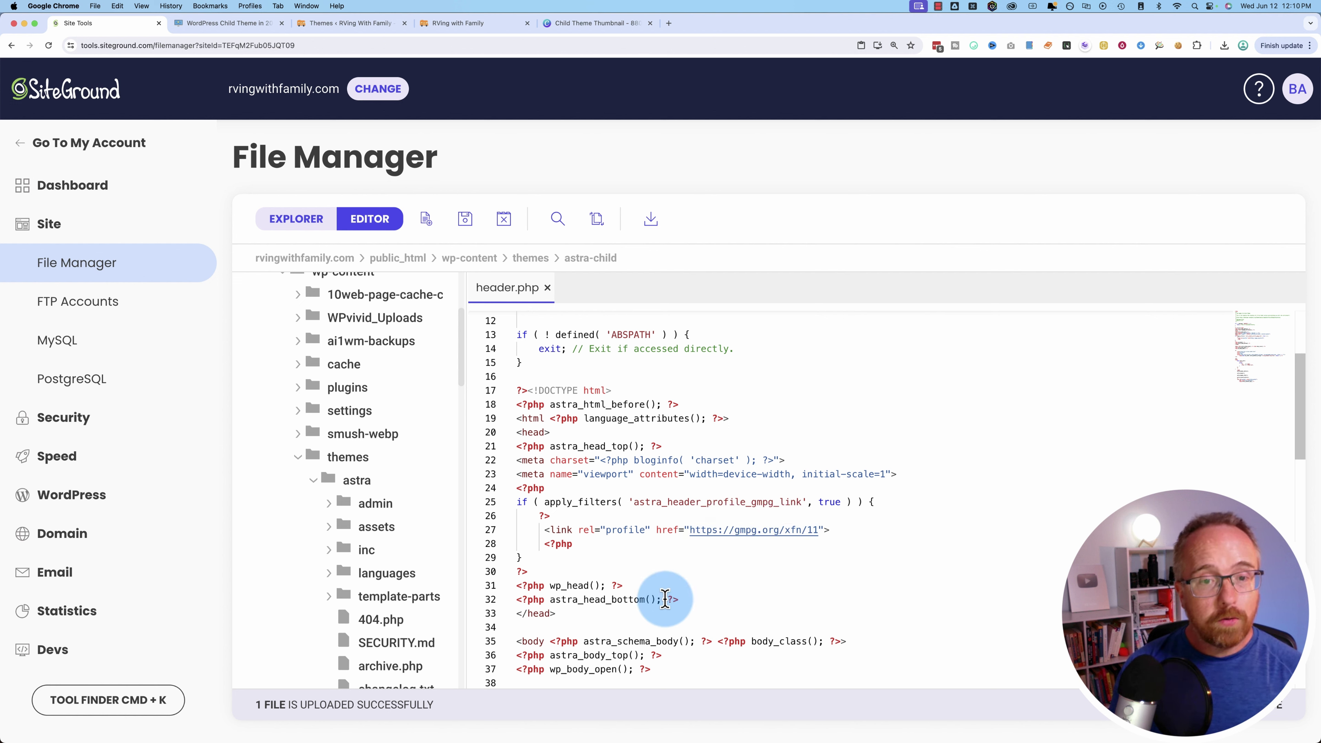
{"action": "scroll", "coordinate": [665, 598], "scroll_direction": "down", "scroll_amount": 2}
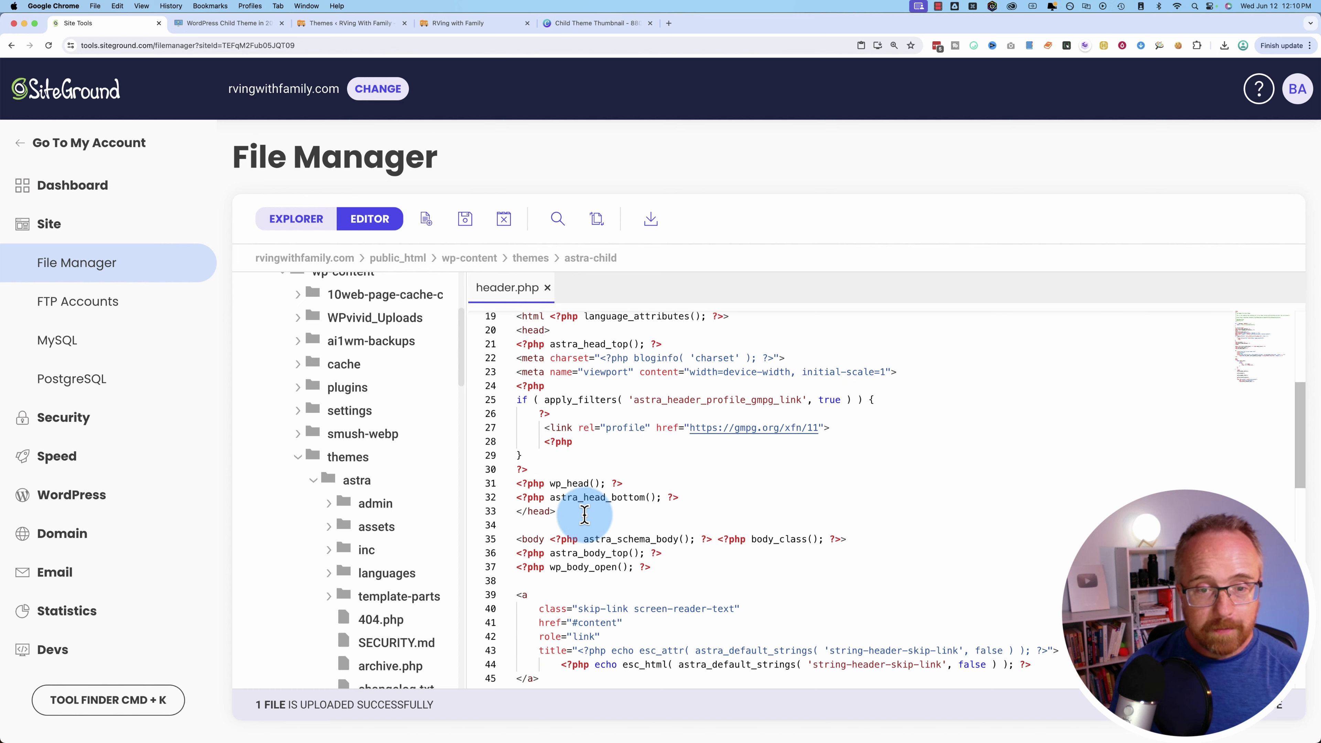
{"action": "left_click_drag", "start_coordinate": [550, 497], "coordinate": [632, 498]}
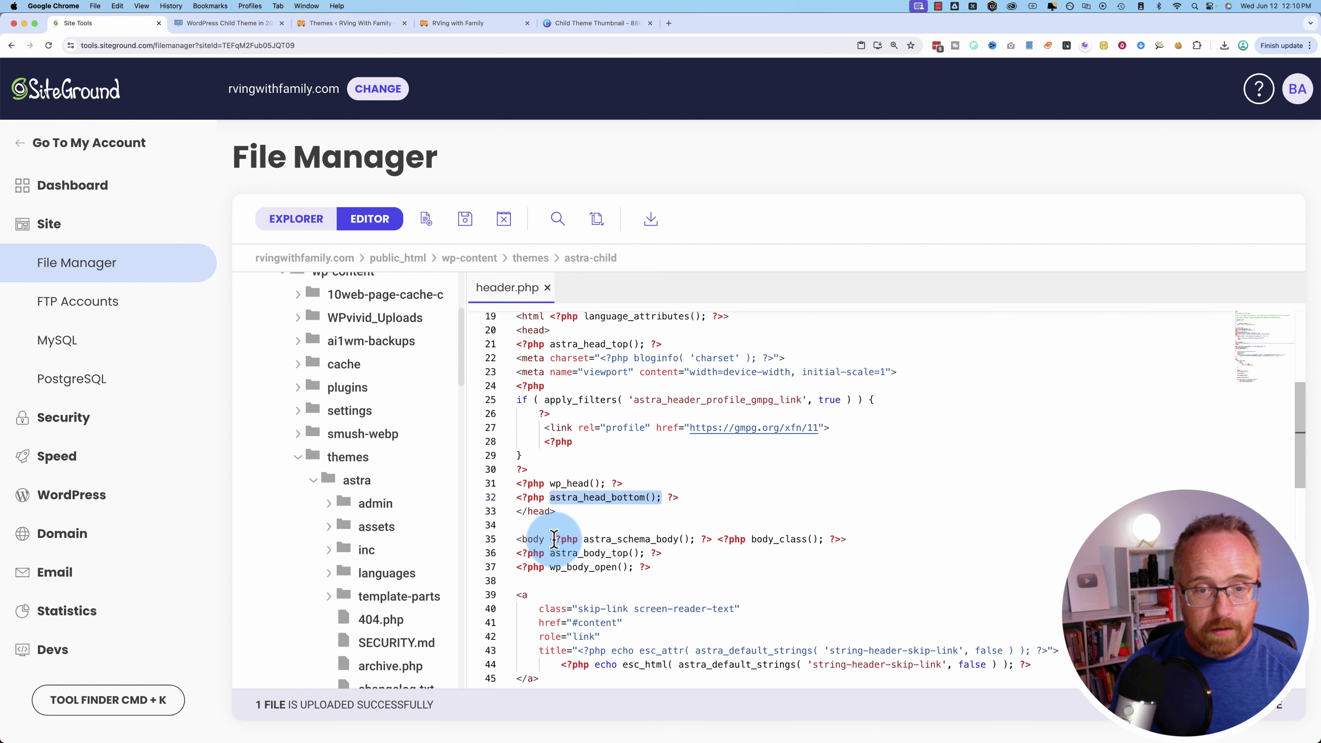
{"action": "left_click_drag", "start_coordinate": [584, 539], "coordinate": [697, 539]}
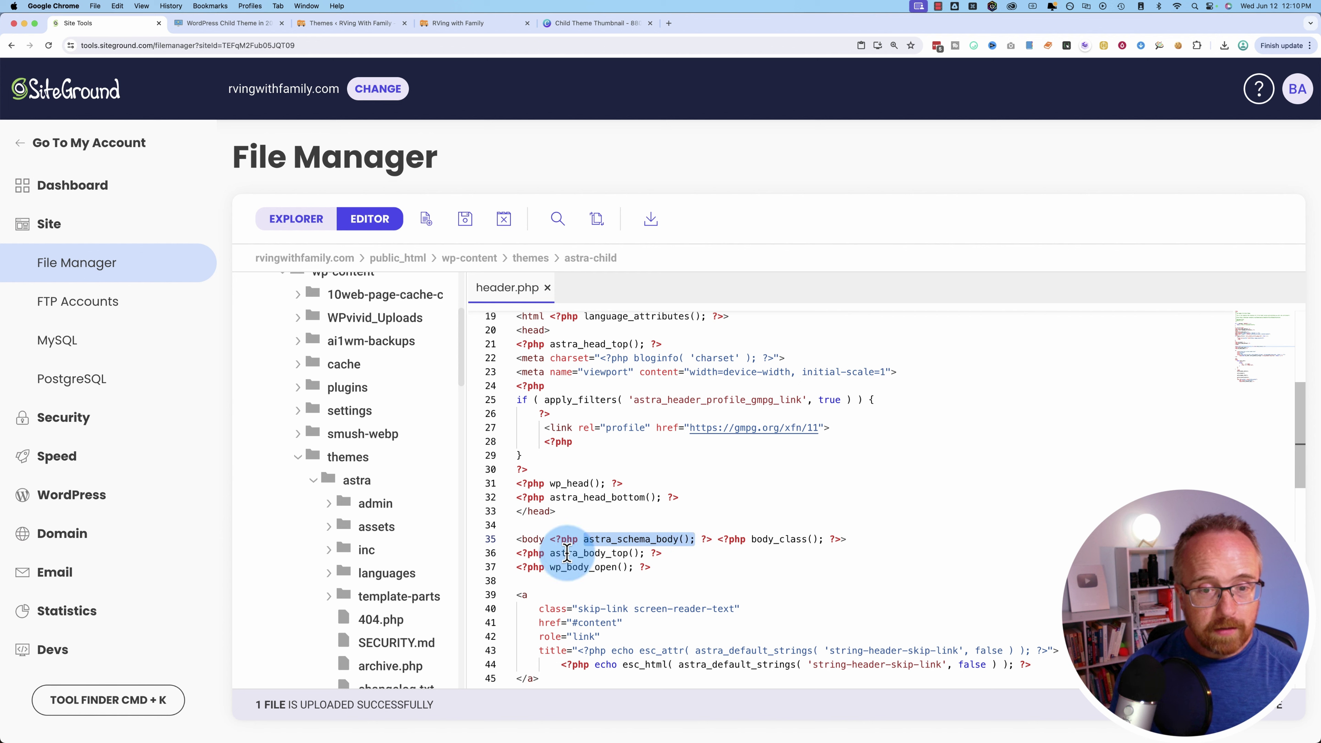
{"action": "left_click_drag", "start_coordinate": [550, 553], "coordinate": [642, 552]}
{"action": "scroll", "coordinate": [641, 551], "scroll_direction": "down", "scroll_amount": 4}
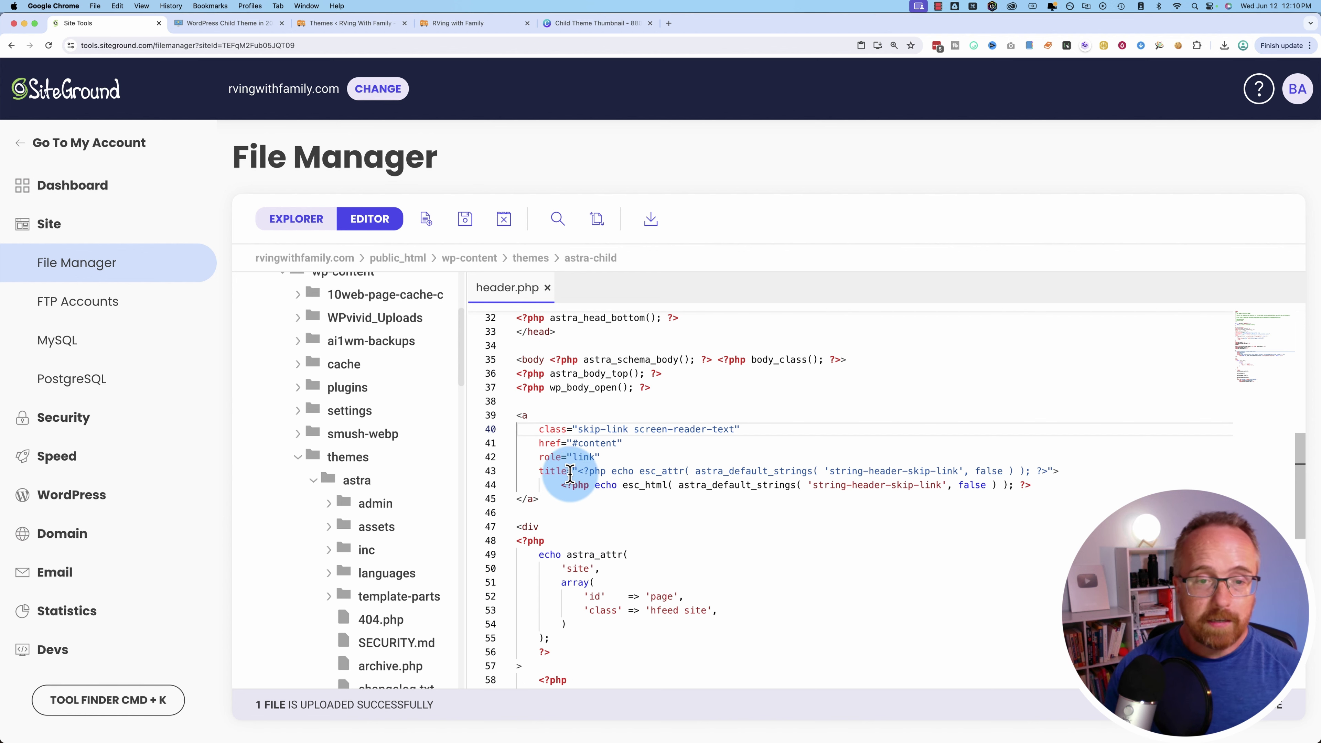
{"action": "left_click", "coordinate": [567, 429]}
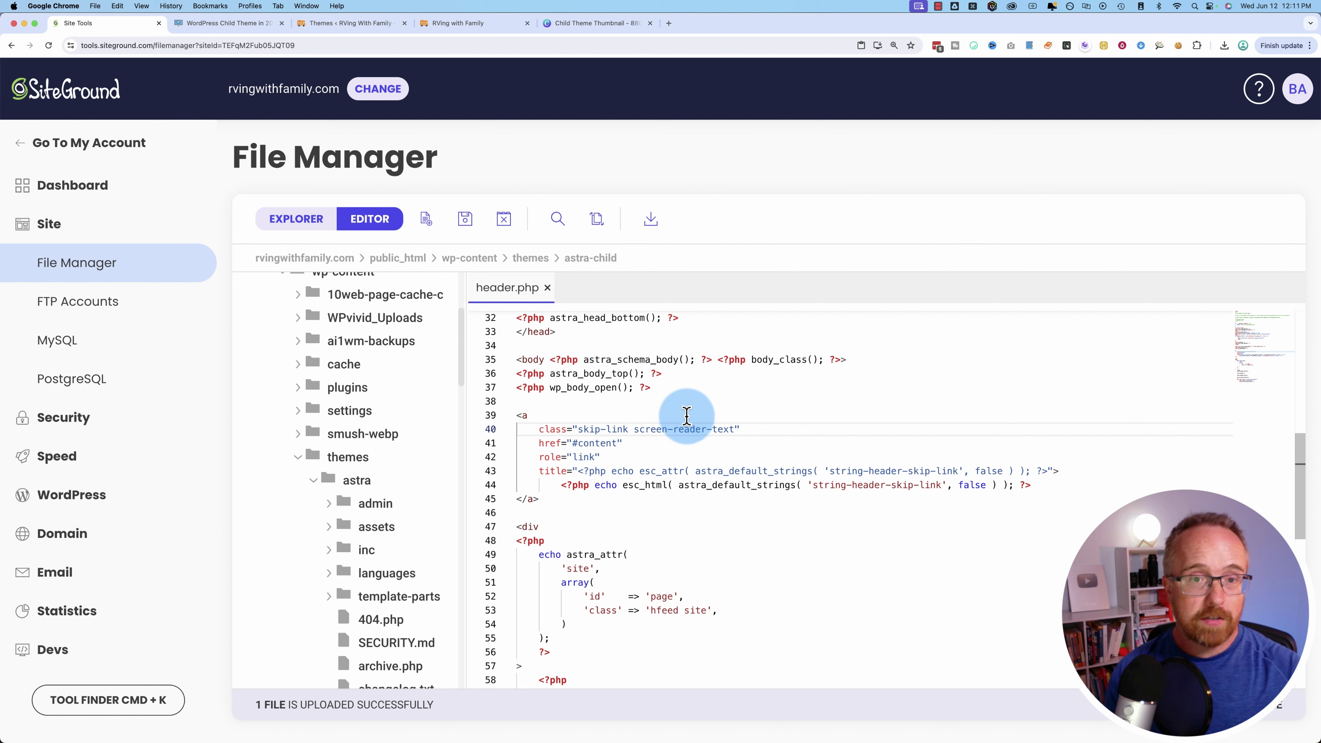
Close the header.php editor to return to astra-child's four-file listing
{"action": "left_click", "coordinate": [548, 288]}
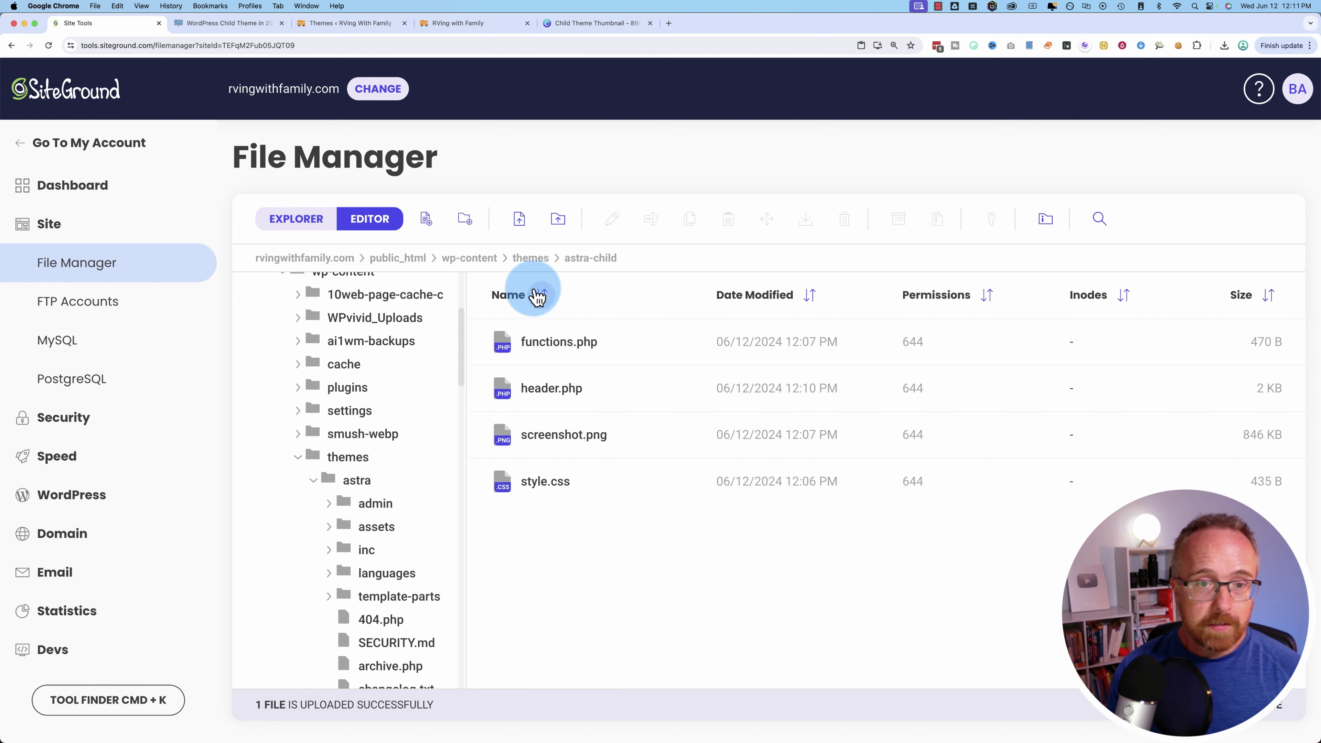